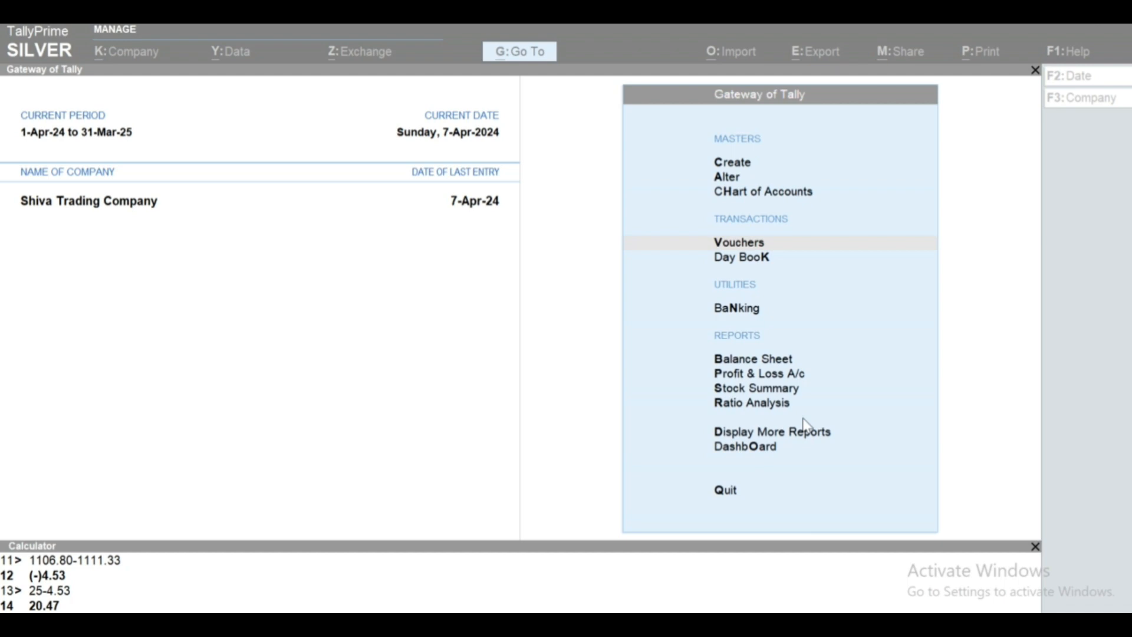
- Open accounting voucher creation for the company
click(468, 503)
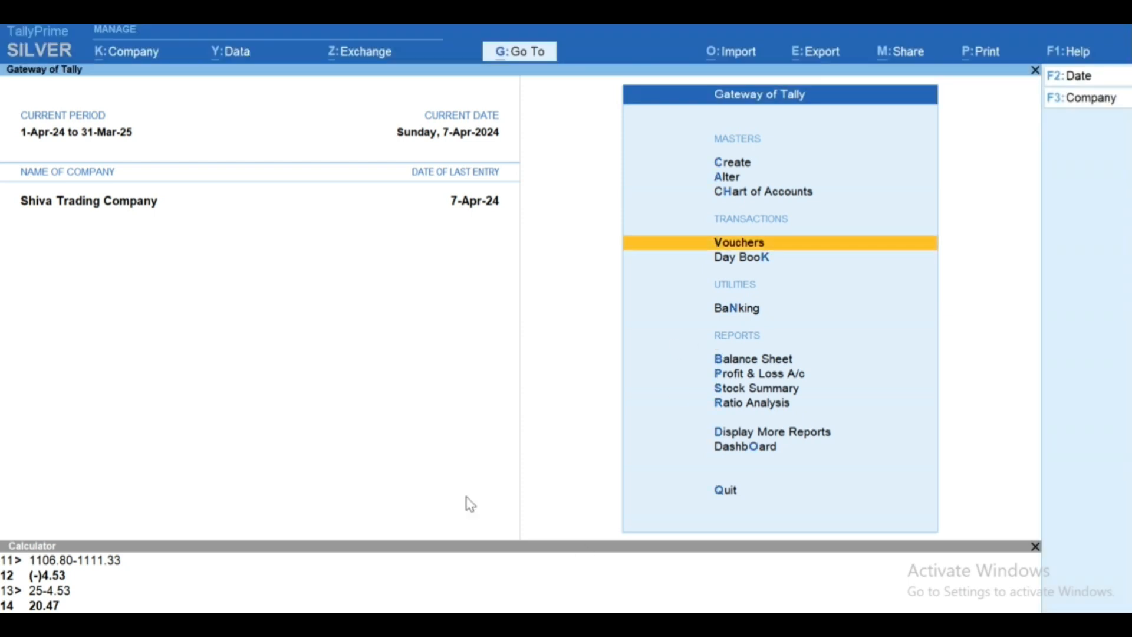
key(Up)
key(Down)
key(Return)
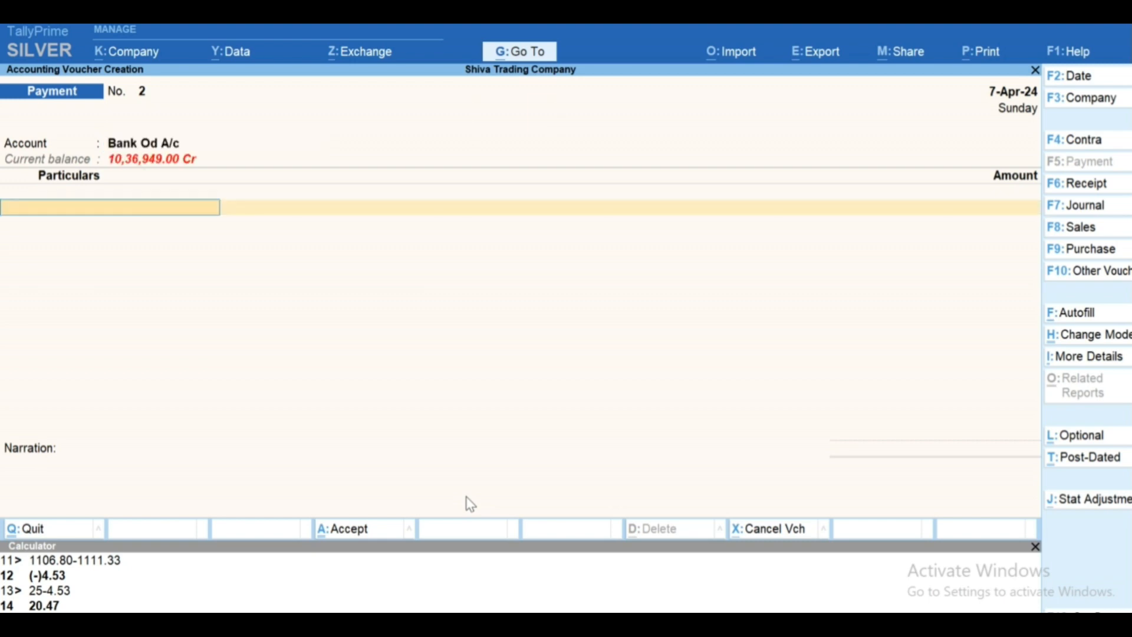
- Go through the payment, contra, receipt, journal and sales vouchers to check which account each one preselects
key(BackSpace)
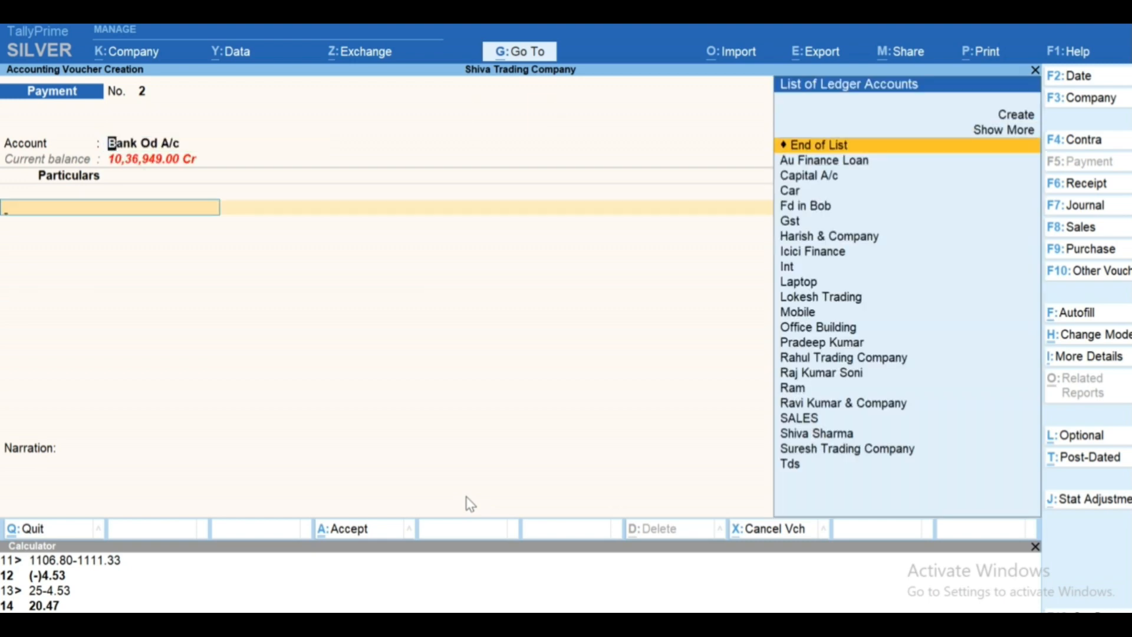
key(F4)
key(F5)
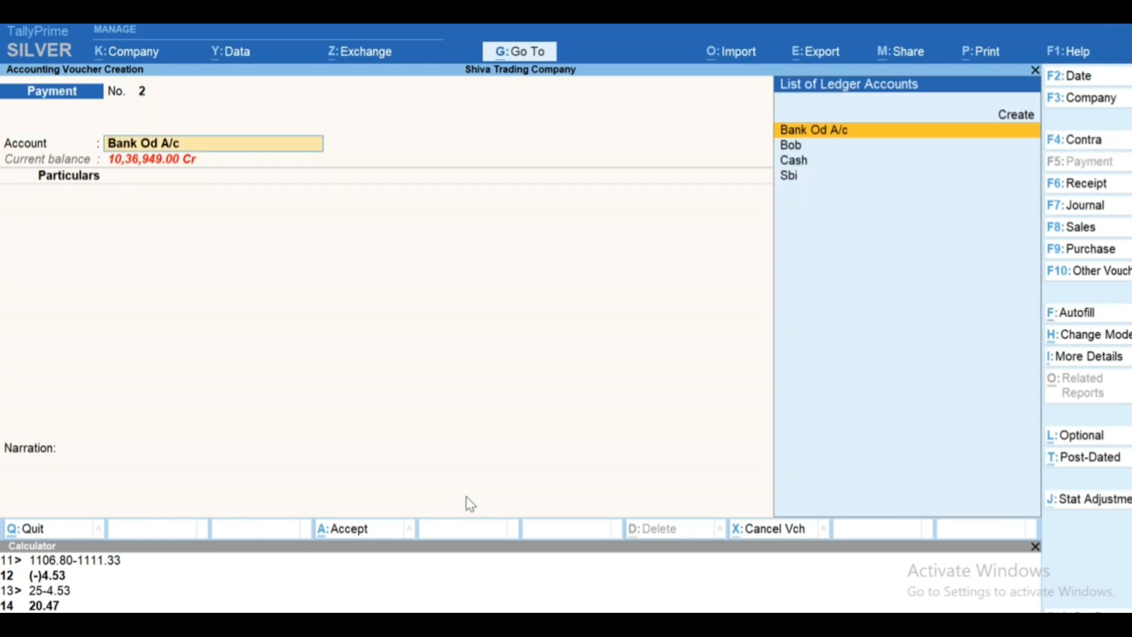
key(F6)
key(Return)
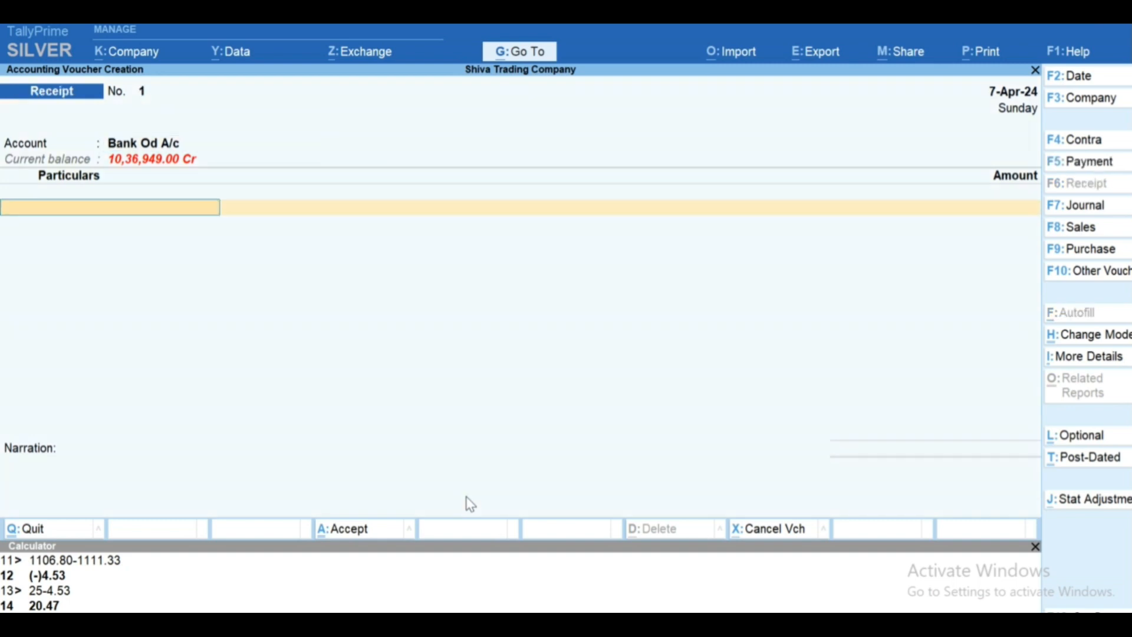
key(BackSpace)
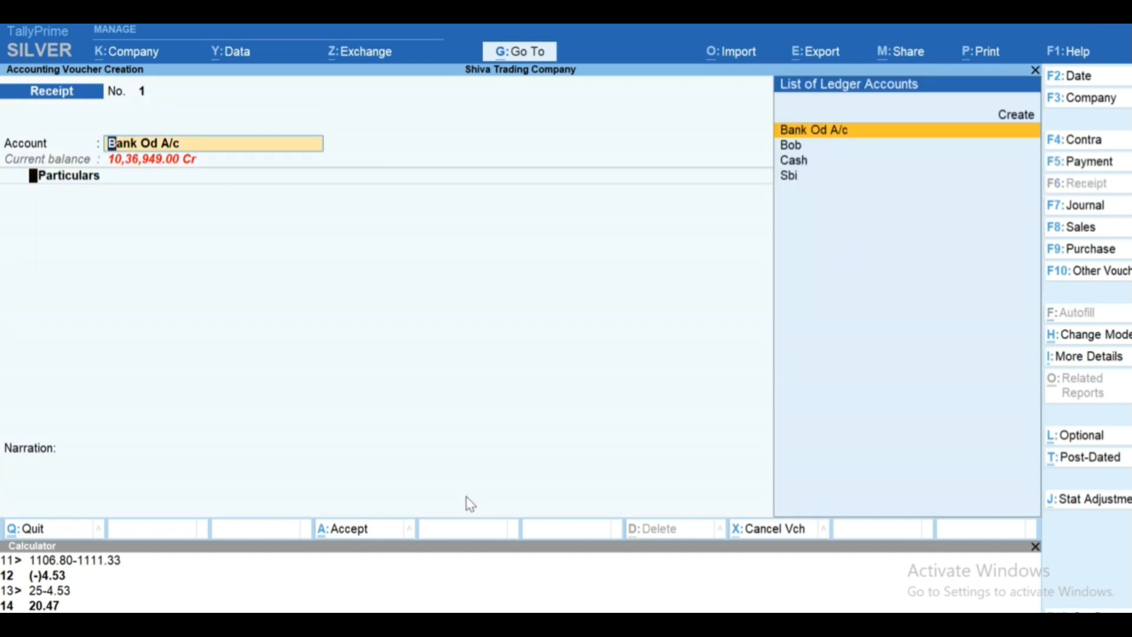
key(F7)
key(F8)
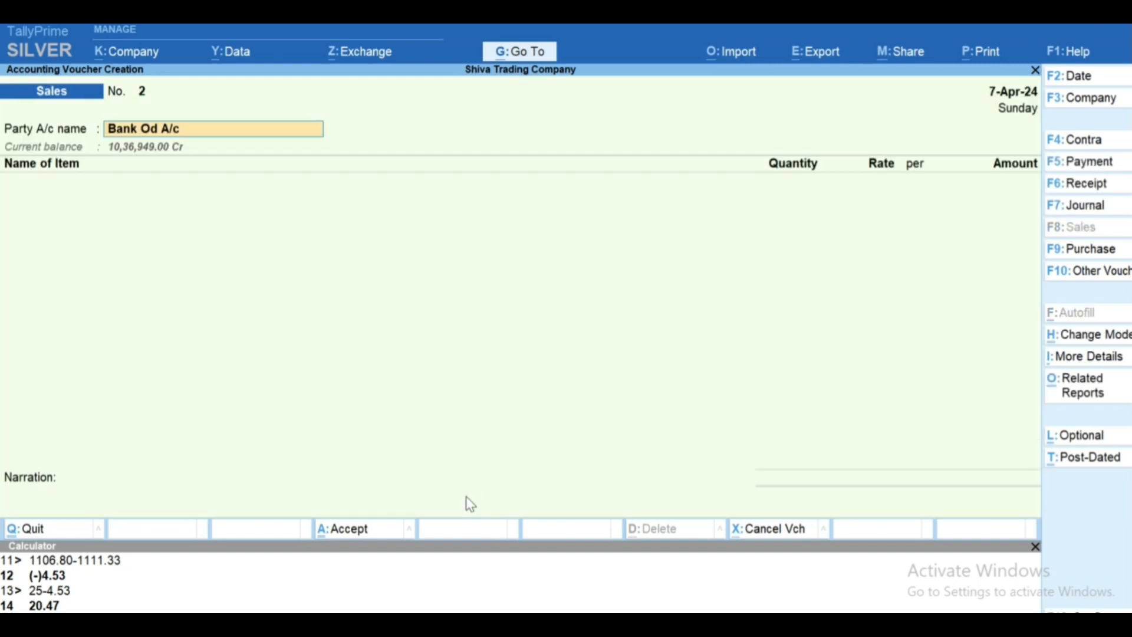
- Choose Cash as the party account of the sales voucher and leave the dispatch details empty
key(Return)
key(Escape)
text(Cas)
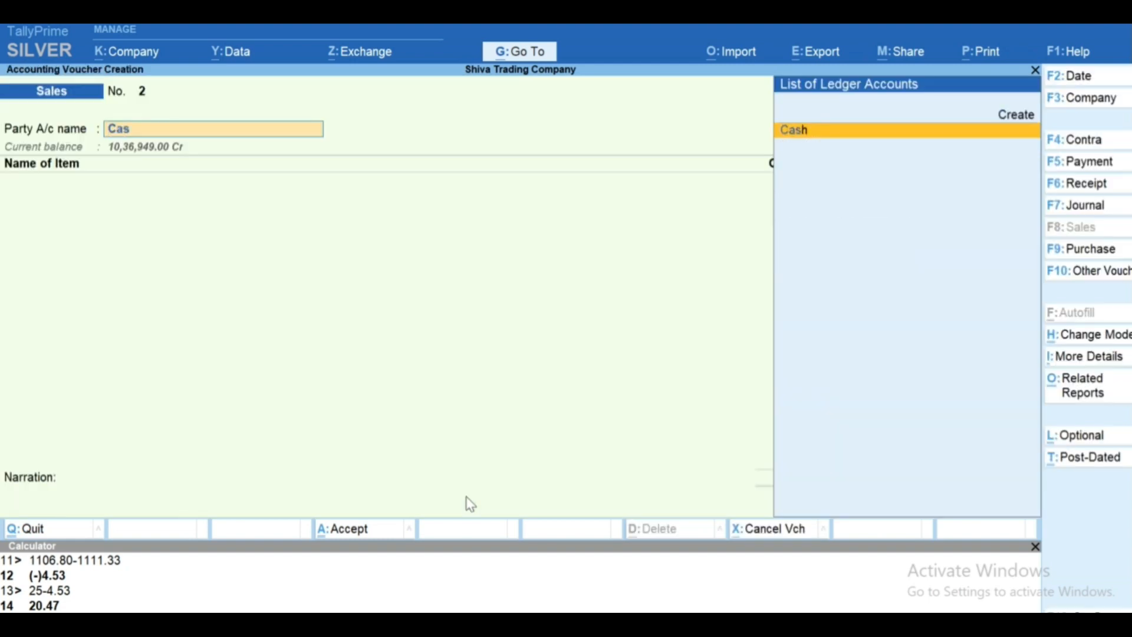
key(Return)
key(Escape)
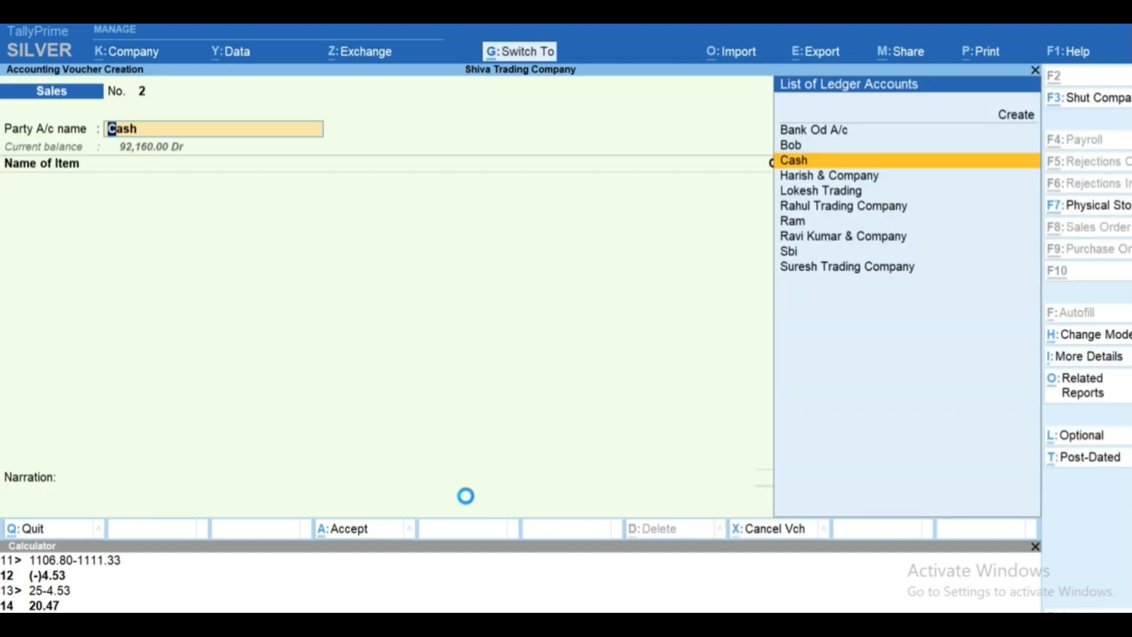
- Alter the Cash ledger from the sales voucher, giving it the alias 0, and save it
key(ctrl+Return)
key(Return)
text(0)
key(Return)
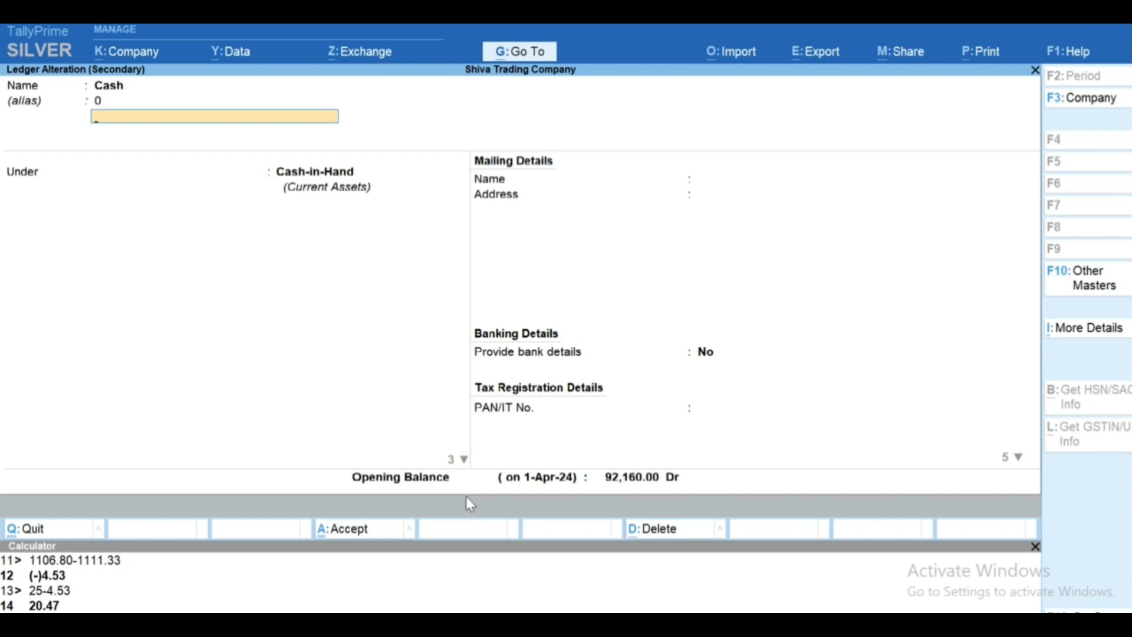
key(ctrl+a)
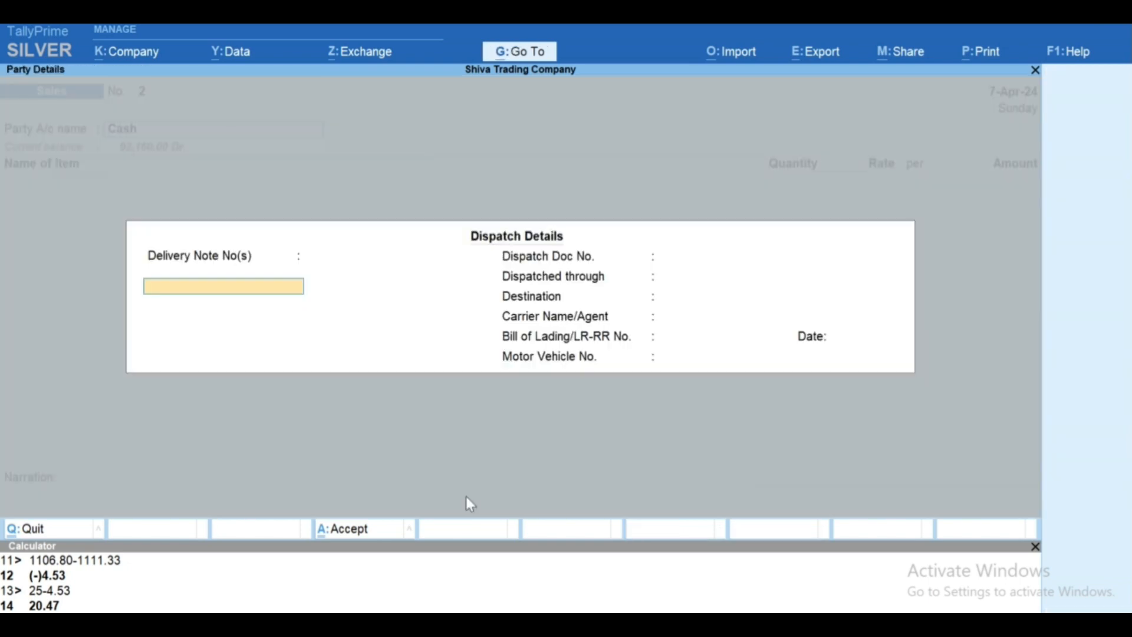
- Leave the dispatch details and check which account the contra, payment, receipt and sales vouchers preselect after the alias change
key(Escape)
key(y)
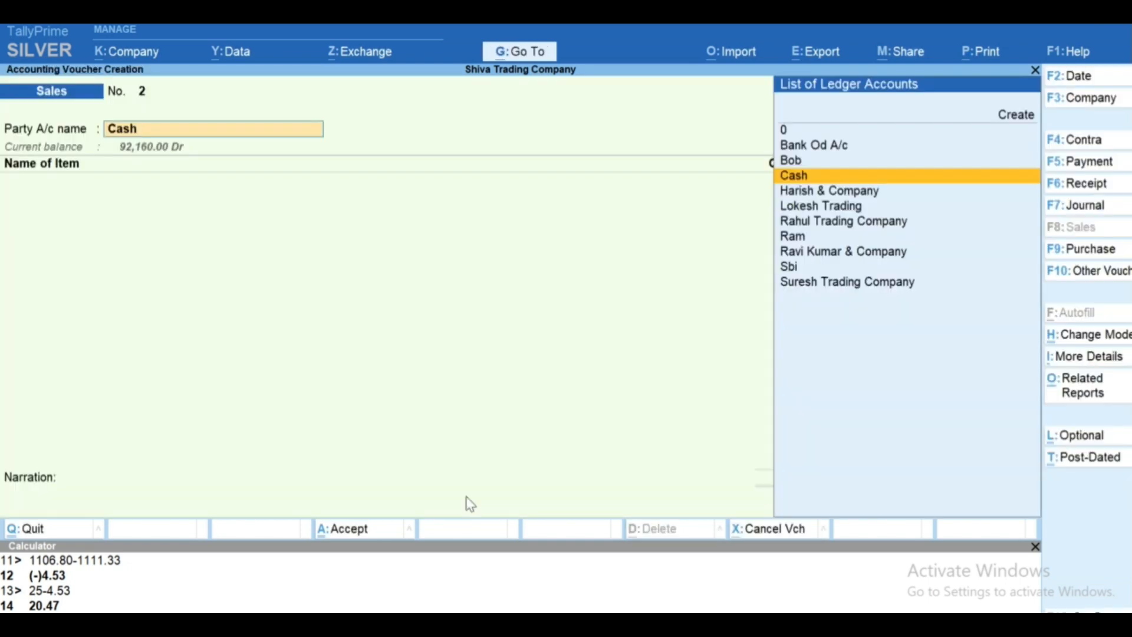
key(F4)
key(Return)
key(F5)
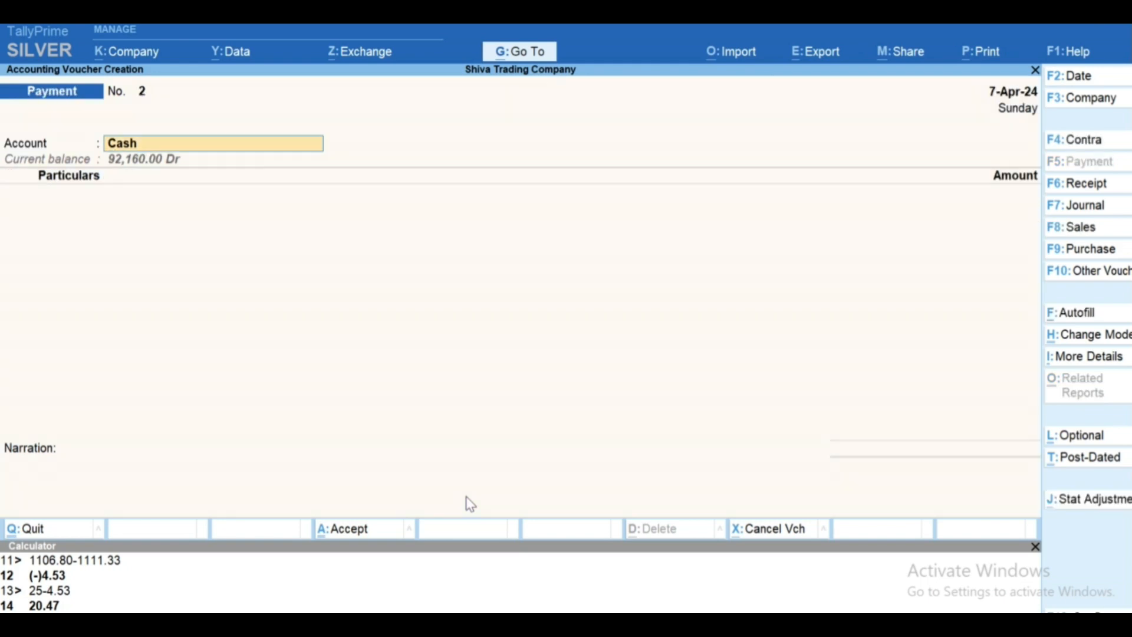
key(Return)
key(F6)
key(Return)
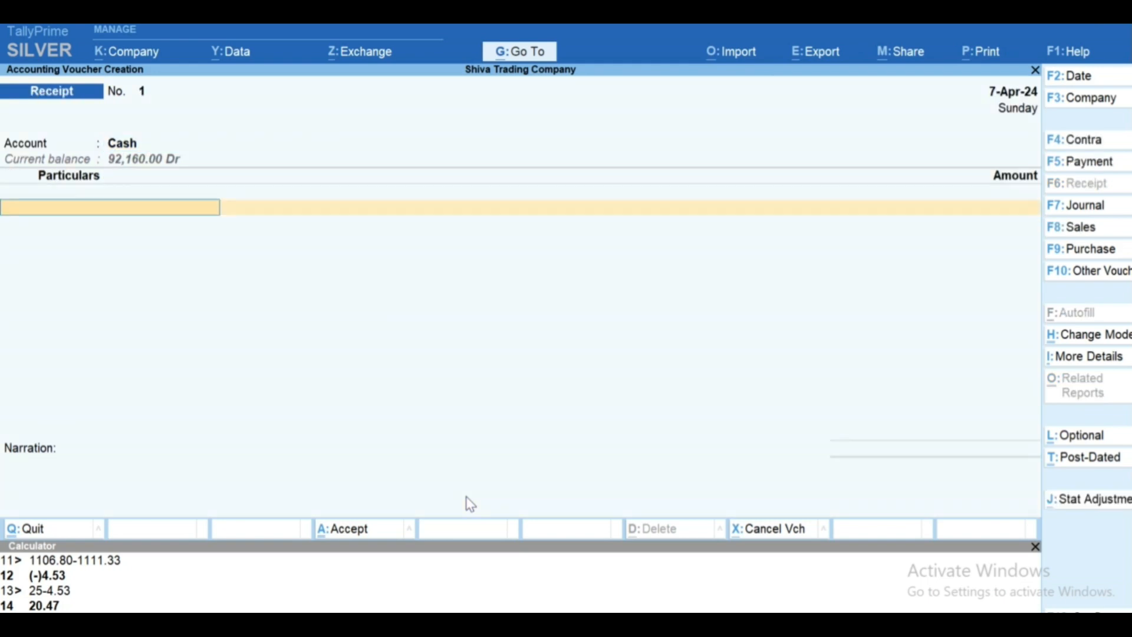
key(F8)
key(Return)
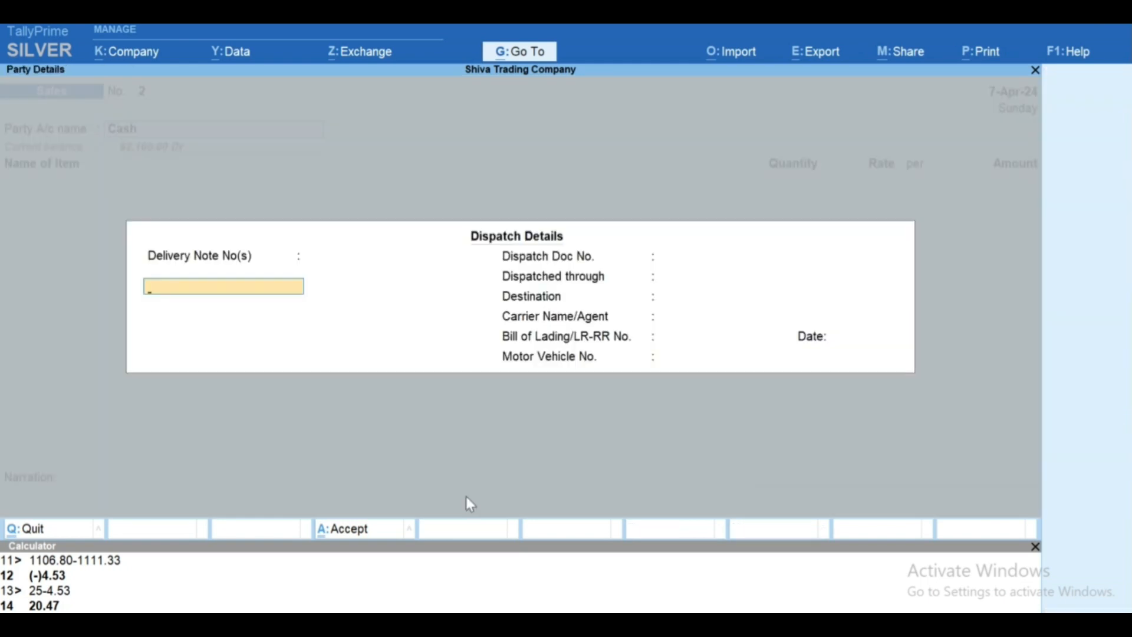
key(Escape)
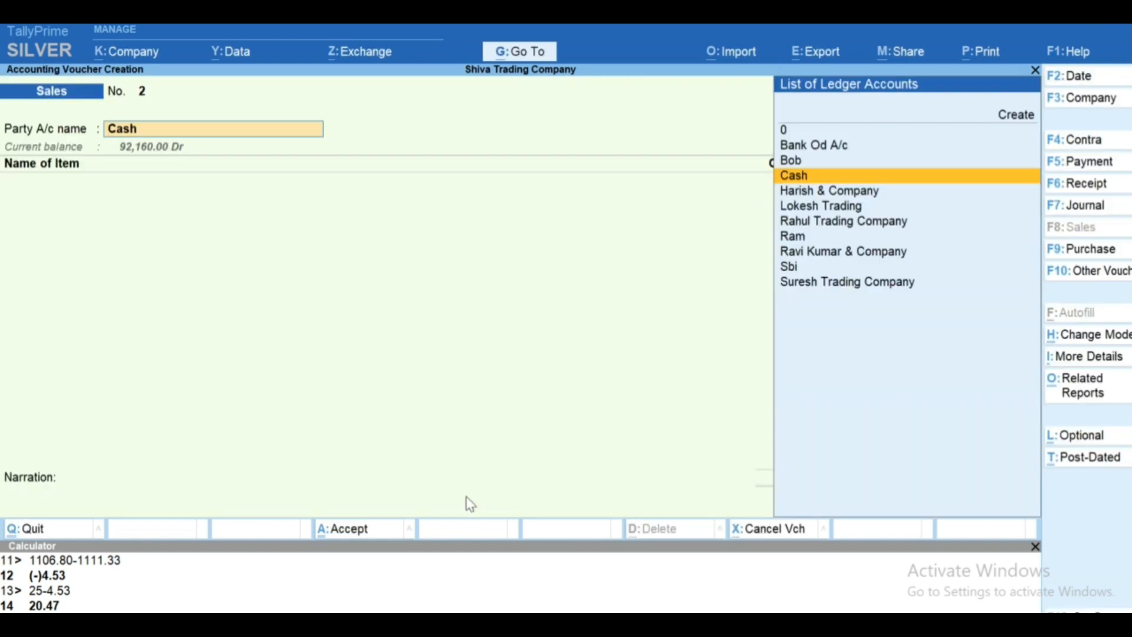
- Review the alias of the Cash ledger in its alteration form and quit without saving
key(ctrl+Return)
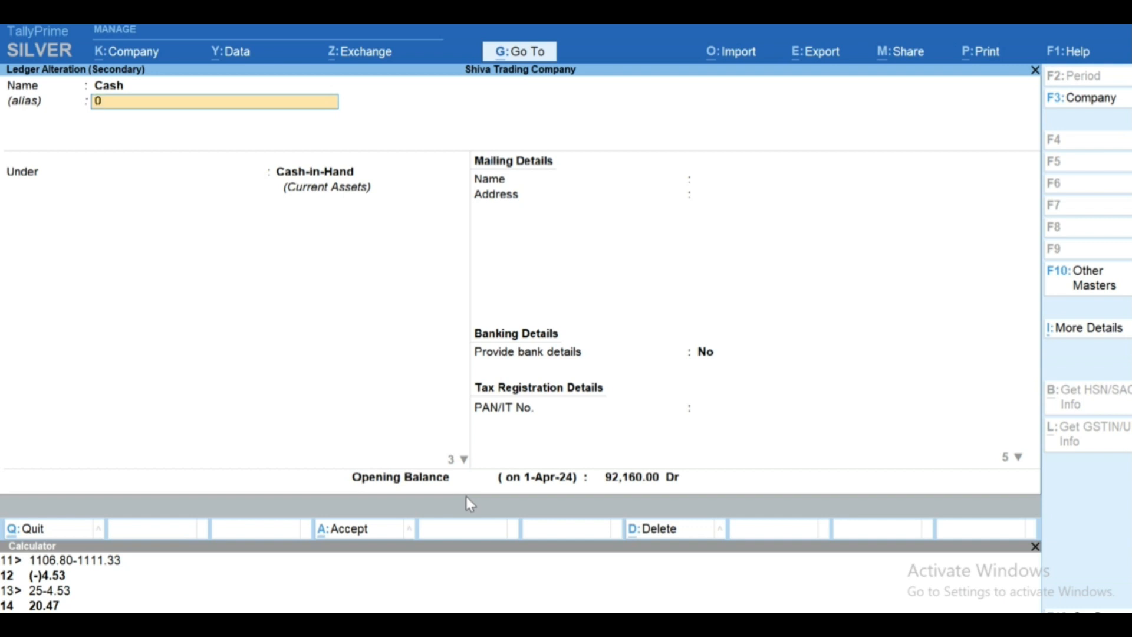
key(Escape)
key(y)
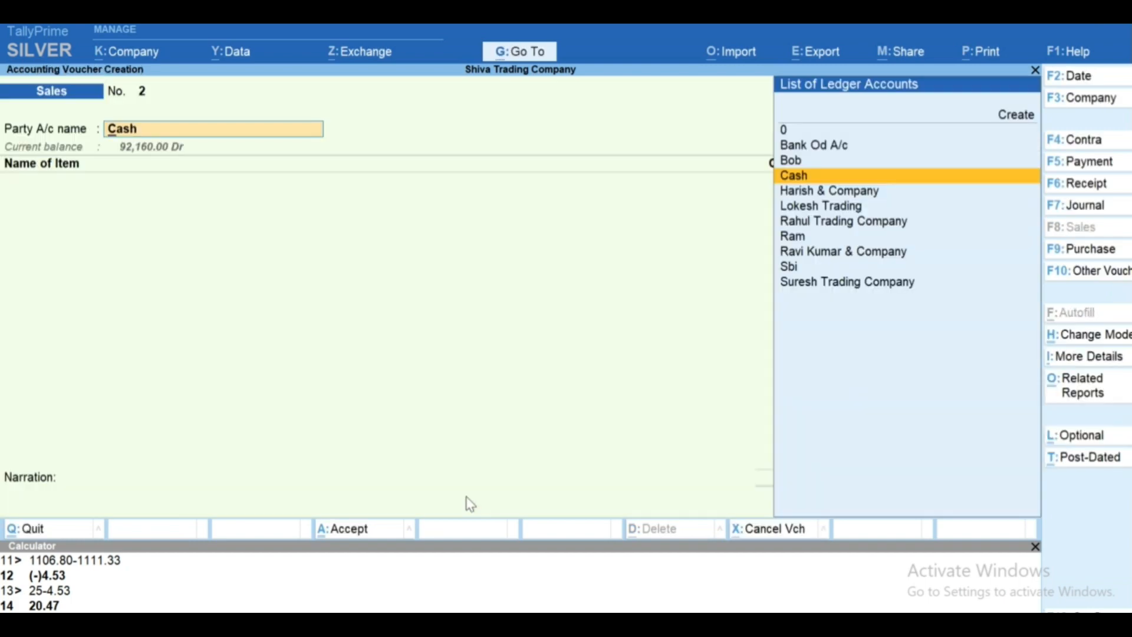
- In the payment voucher's configuration, set the use of Cr/Dr instead of To/By during voucher entry to Yes
key(F5)
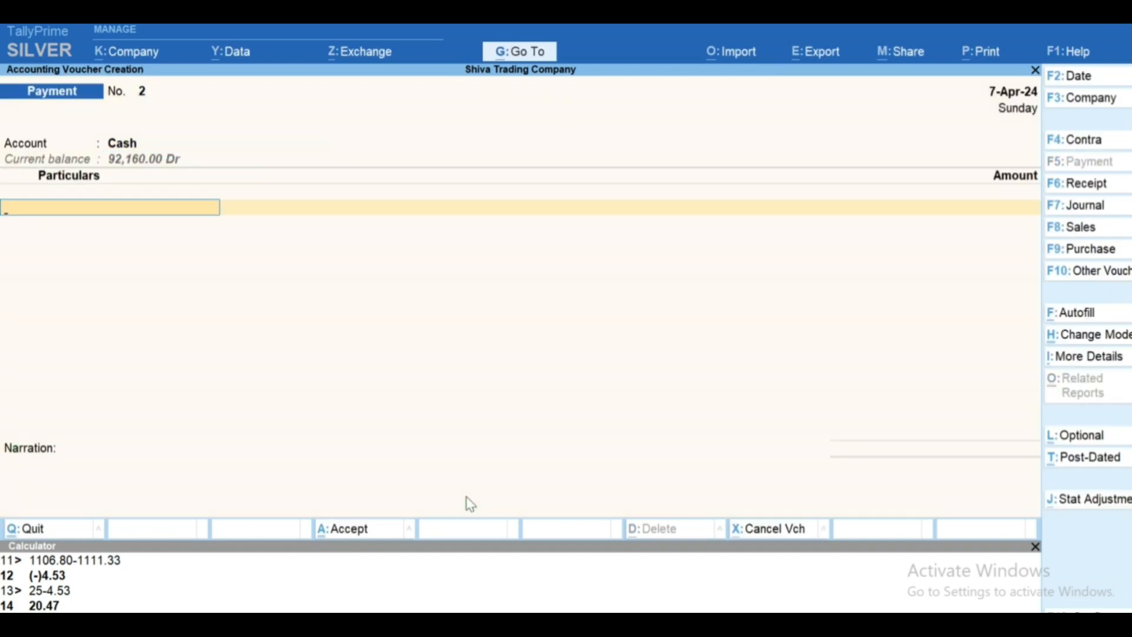
key(F12)
key(y)
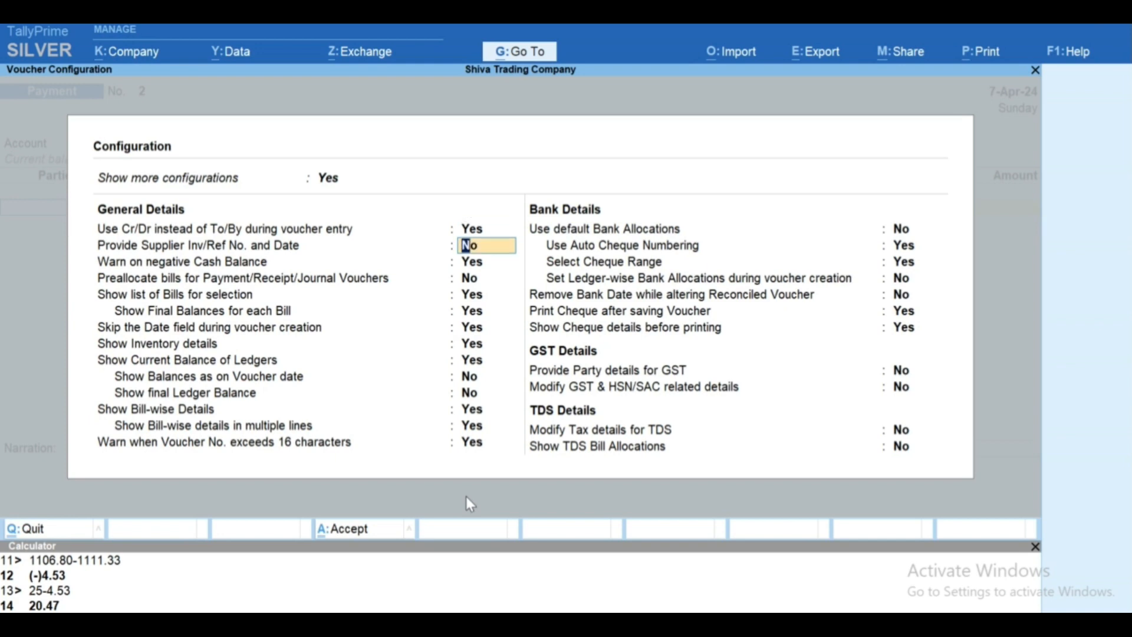
key(ctrl+a)
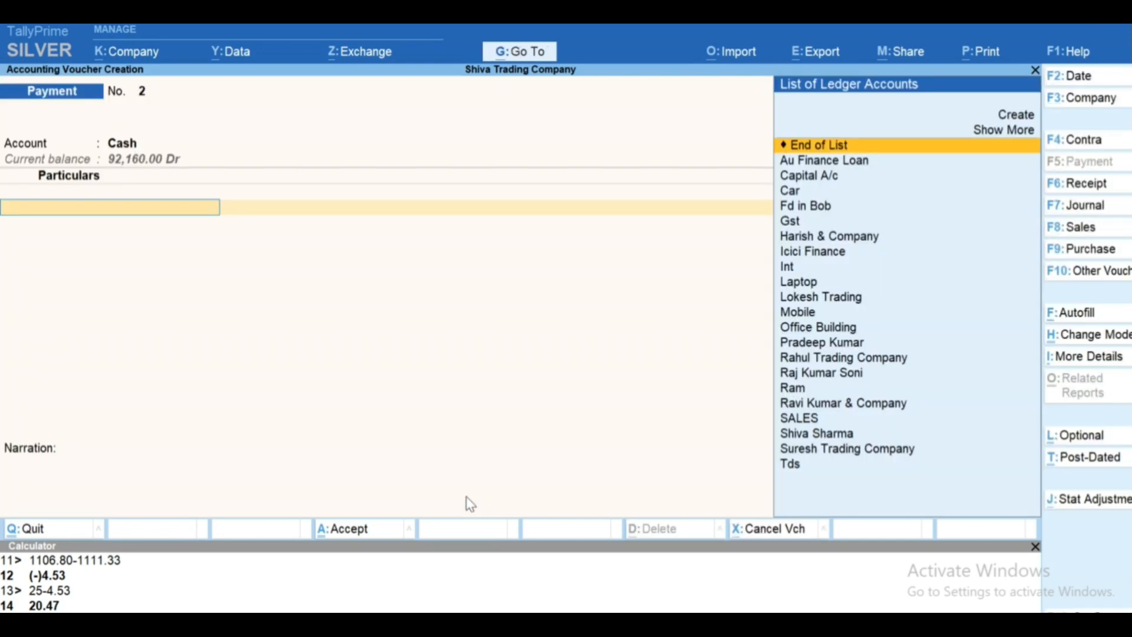
- Change the payment voucher's mode to Double Entry
key(ctrl+h)
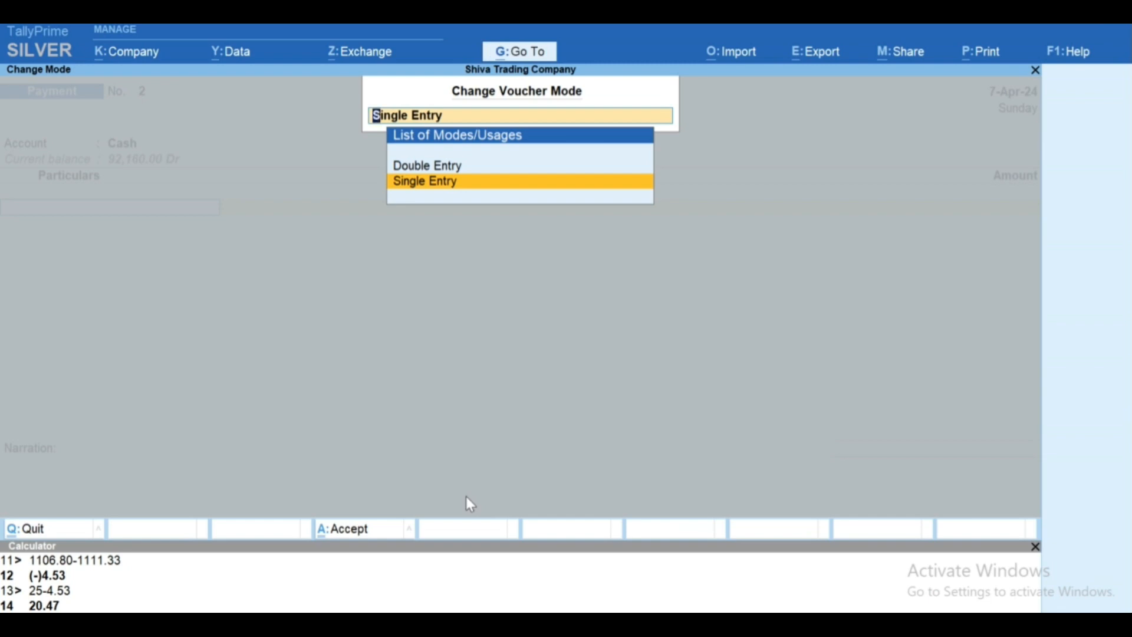
key(Up)
key(Return)
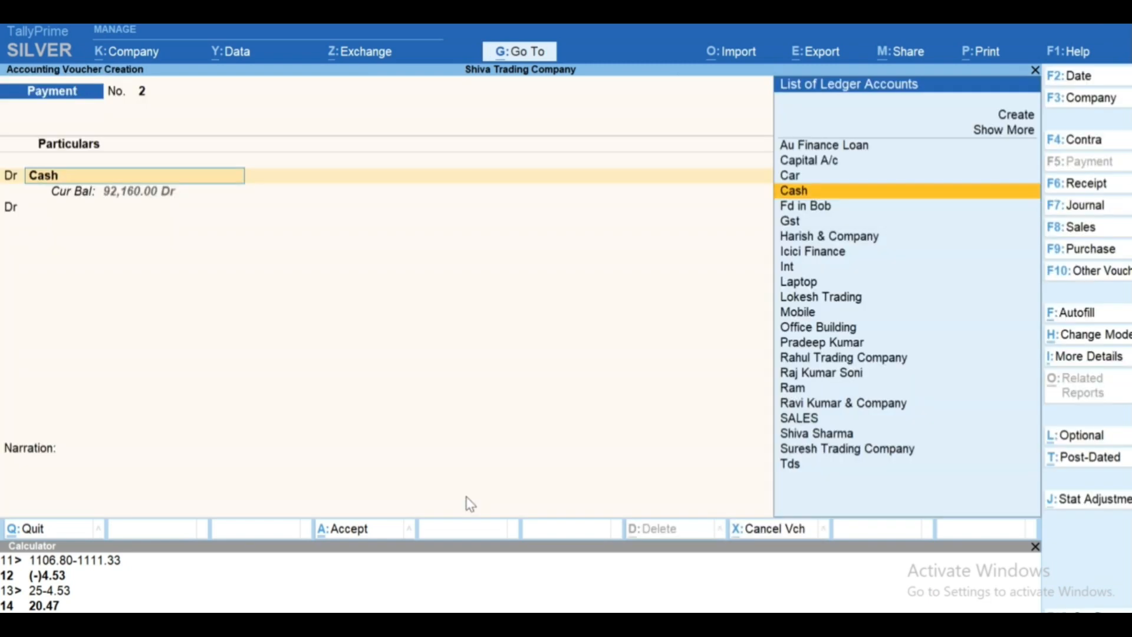
- Configure the payment voucher to use To/By labels by setting the Cr/Dr option to No
key(F12)
text(n)
key(Return)
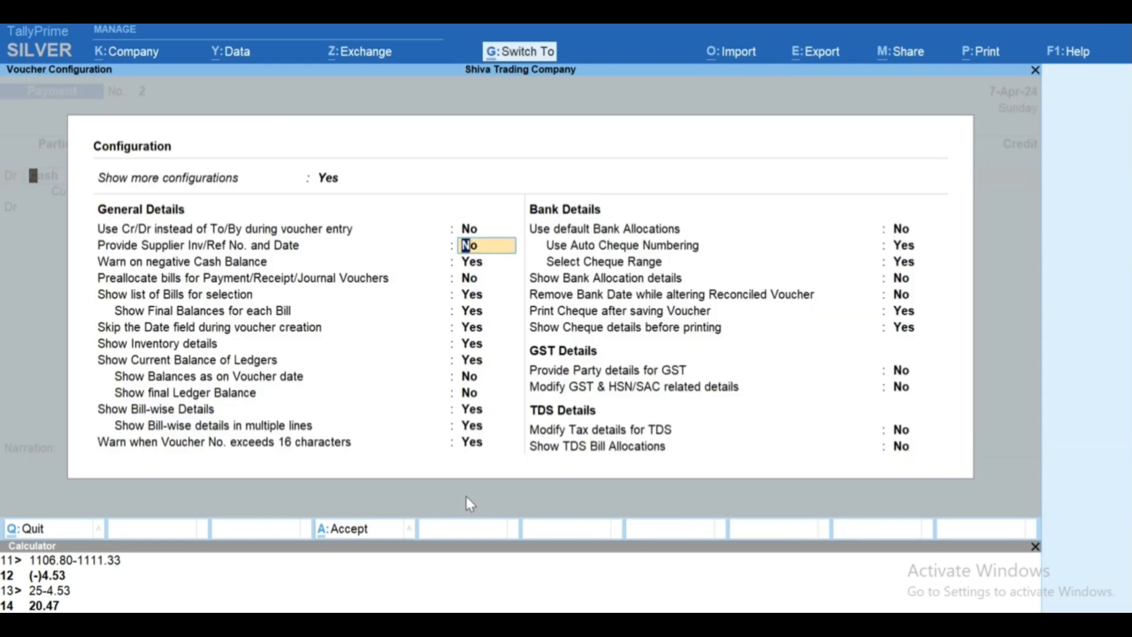
key(ctrl+a)
key(Down)
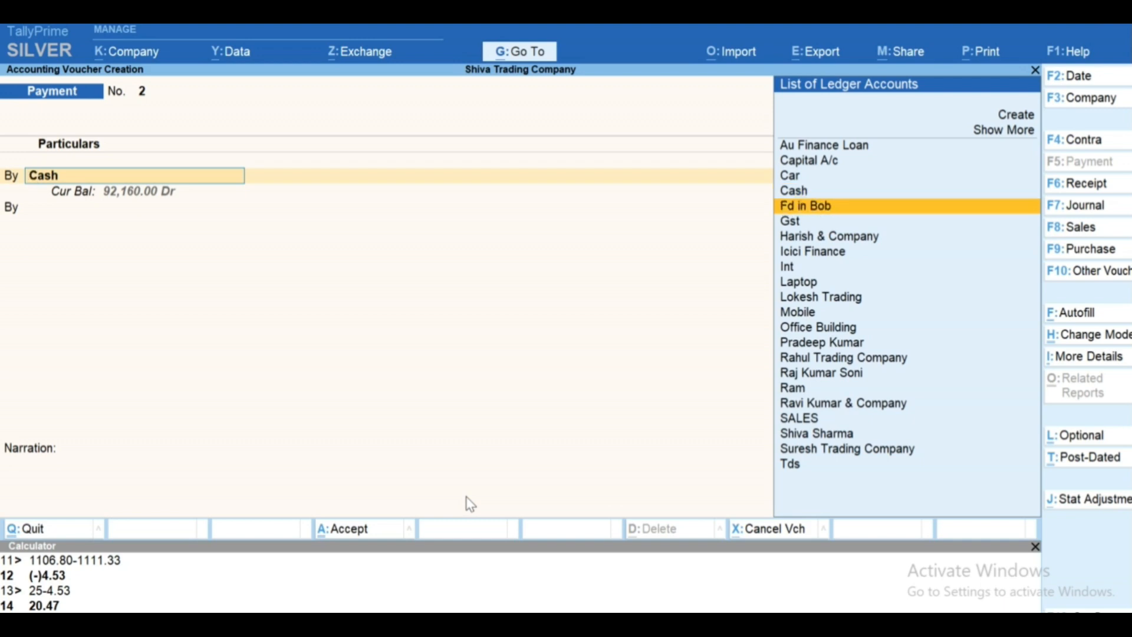
key(Up)
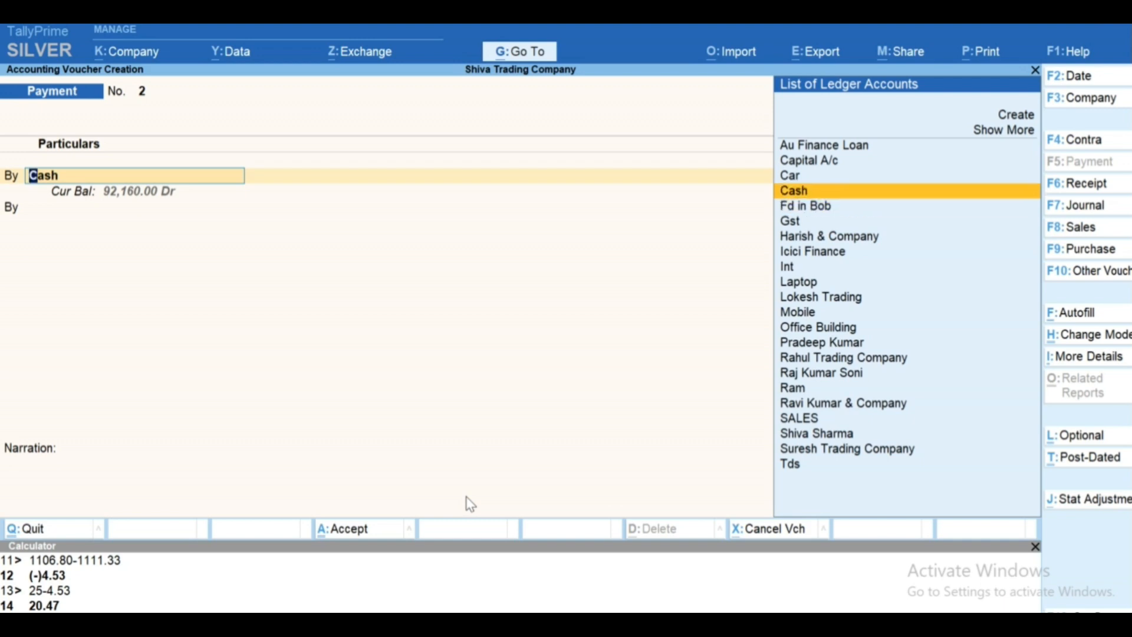
- Switch the payment voucher back to Cr/Dr labels in its configuration and keep Cash as the first ledger
key(F4)
key(F5)
key(F12)
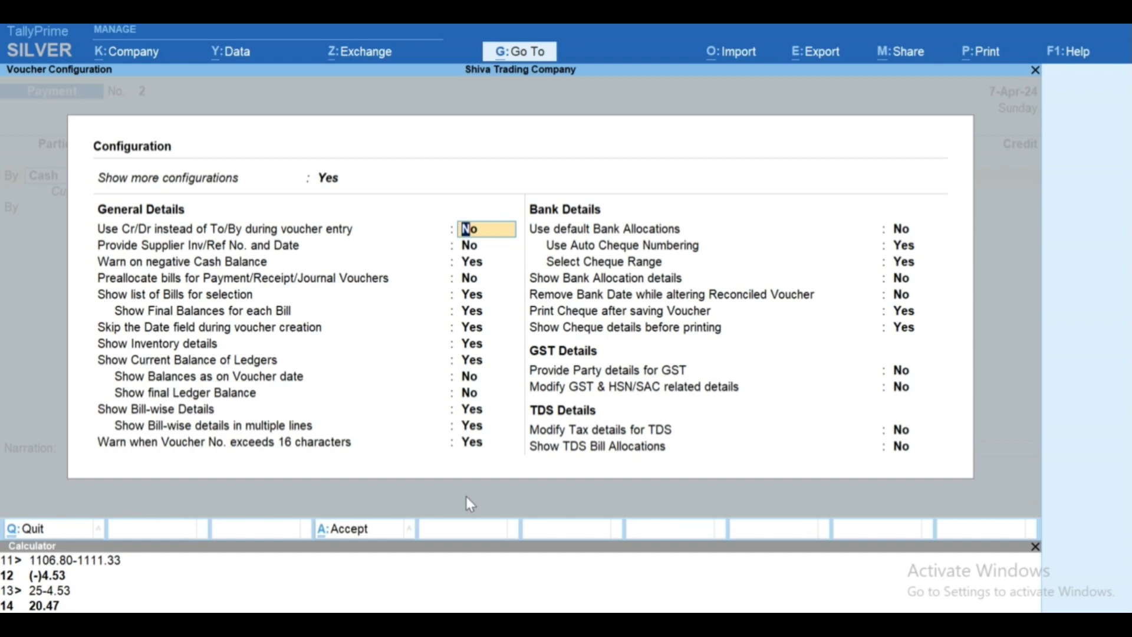
text(y)
key(Return)
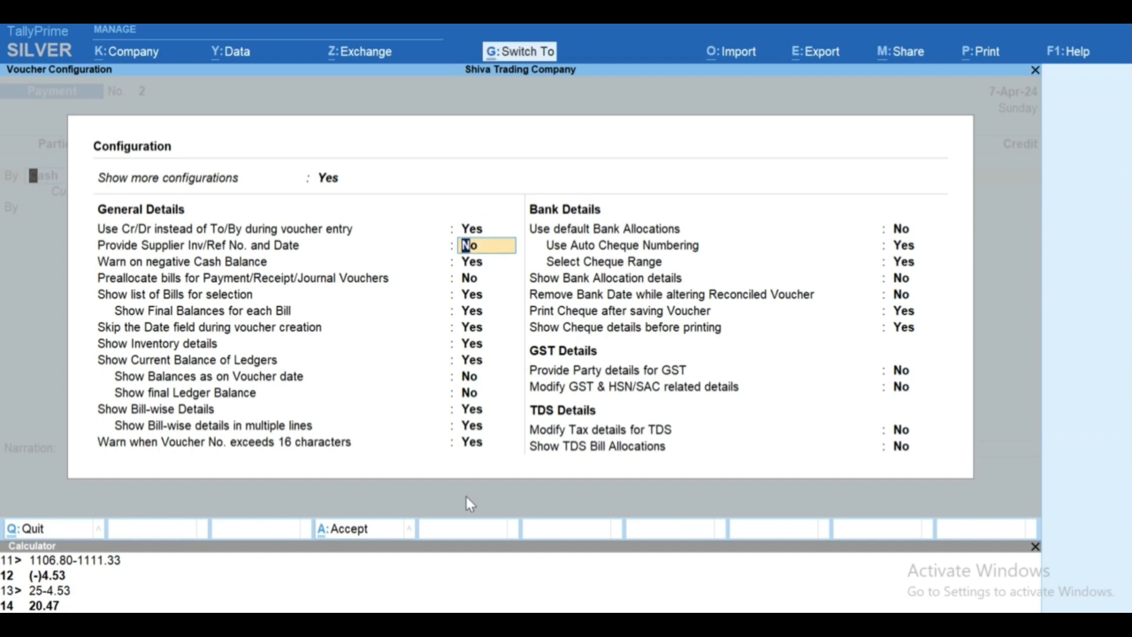
key(ctrl+a)
key(Return)
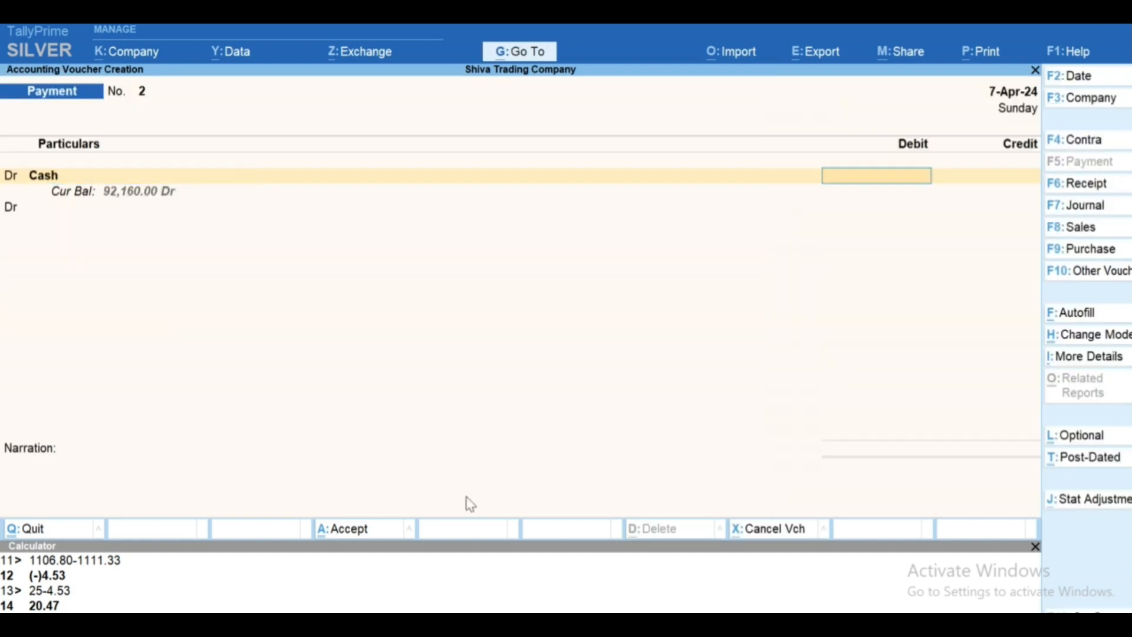
- Change the payment voucher's mode to Single Entry and accept Cash as the account
key(ctrl+h)
key(Down)
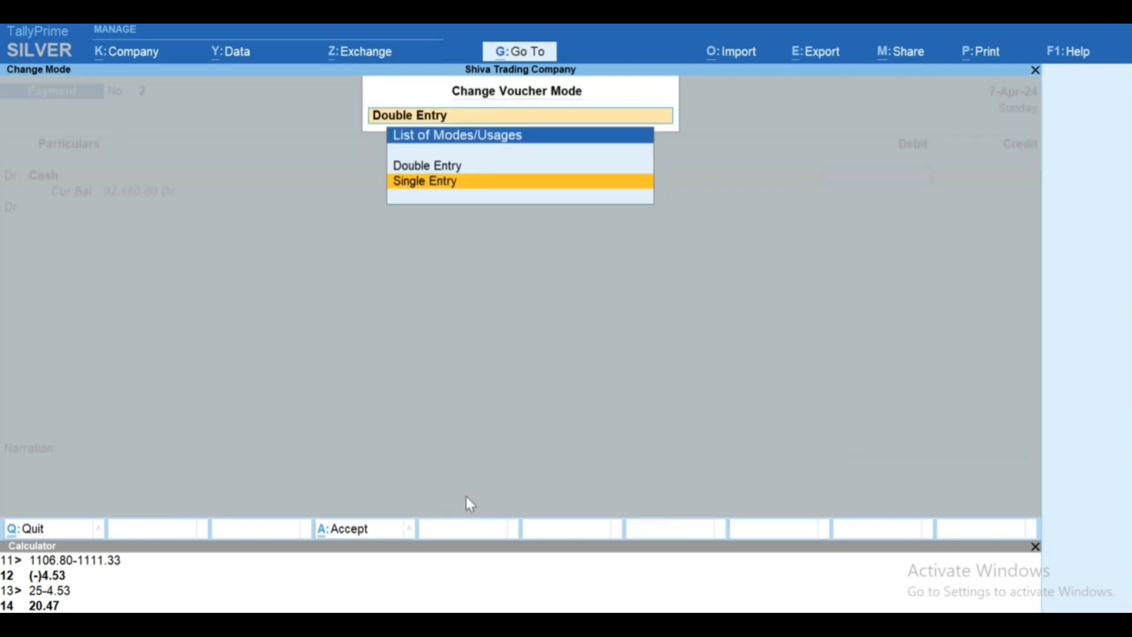
key(Return)
key(Return)
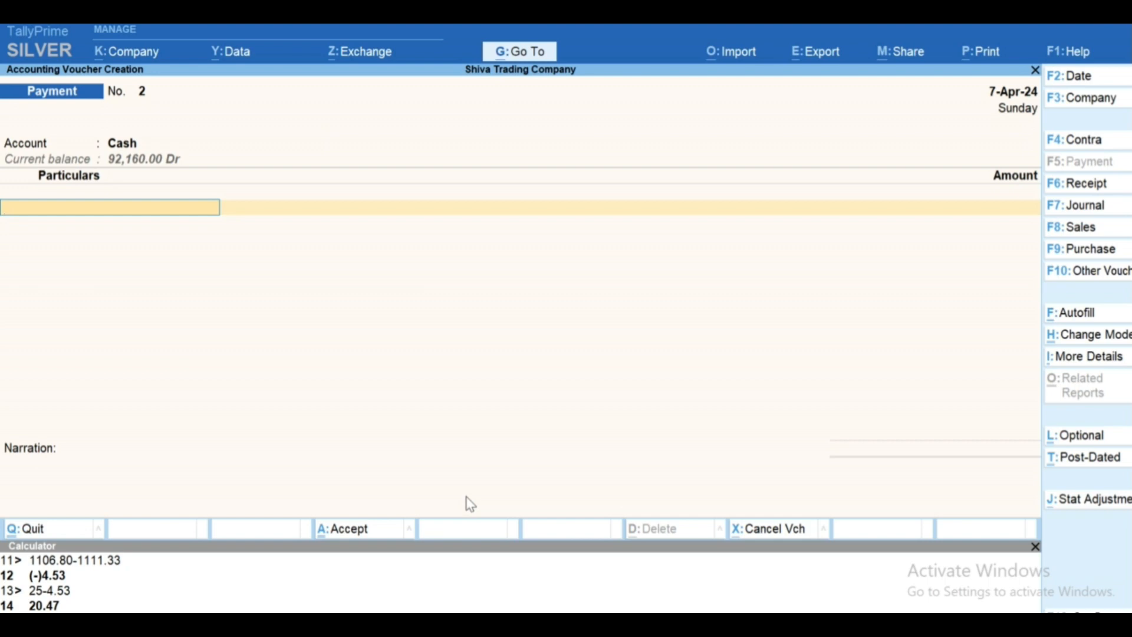
- Open the receipt voucher's configuration and set Show more configurations to Yes
key(F4)
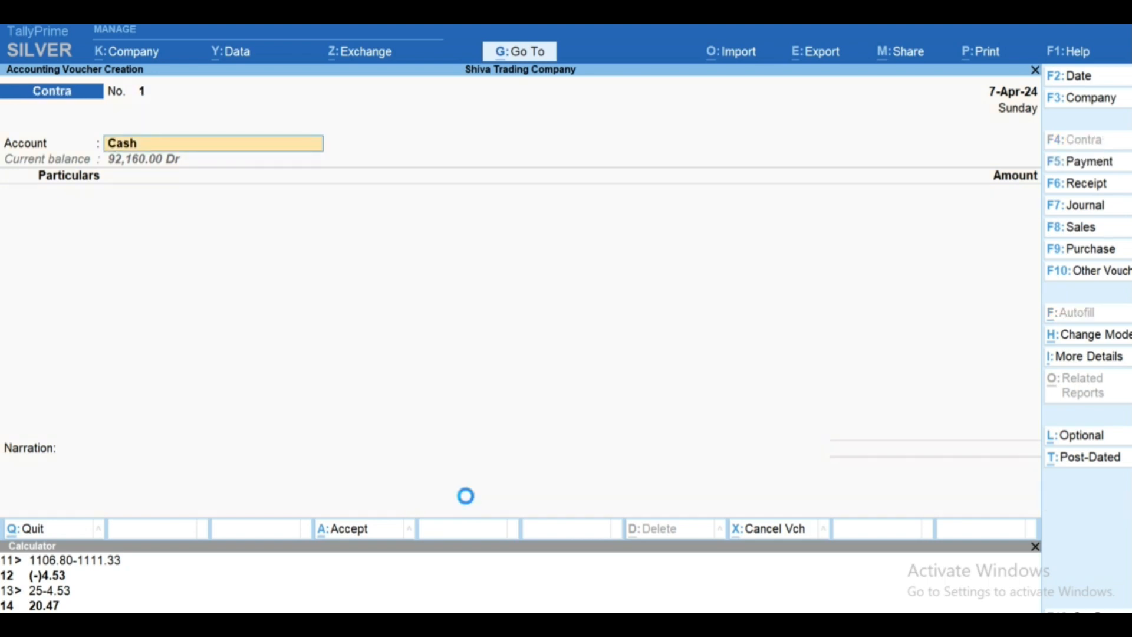
key(F6)
key(F12)
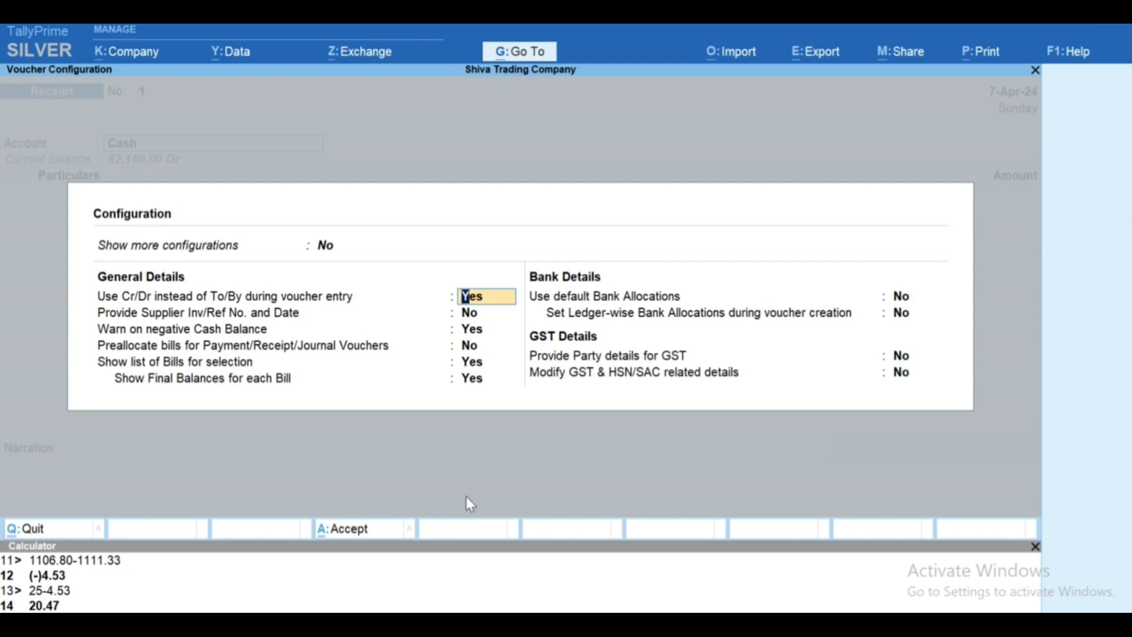
key(Up)
key(y)
- Set Skip the Date field during voucher creation to No for the receipt voucher and accept the configuration
key(Down)
key(Down)
key(Down)
key(Down)
key(Down)
key(Down)
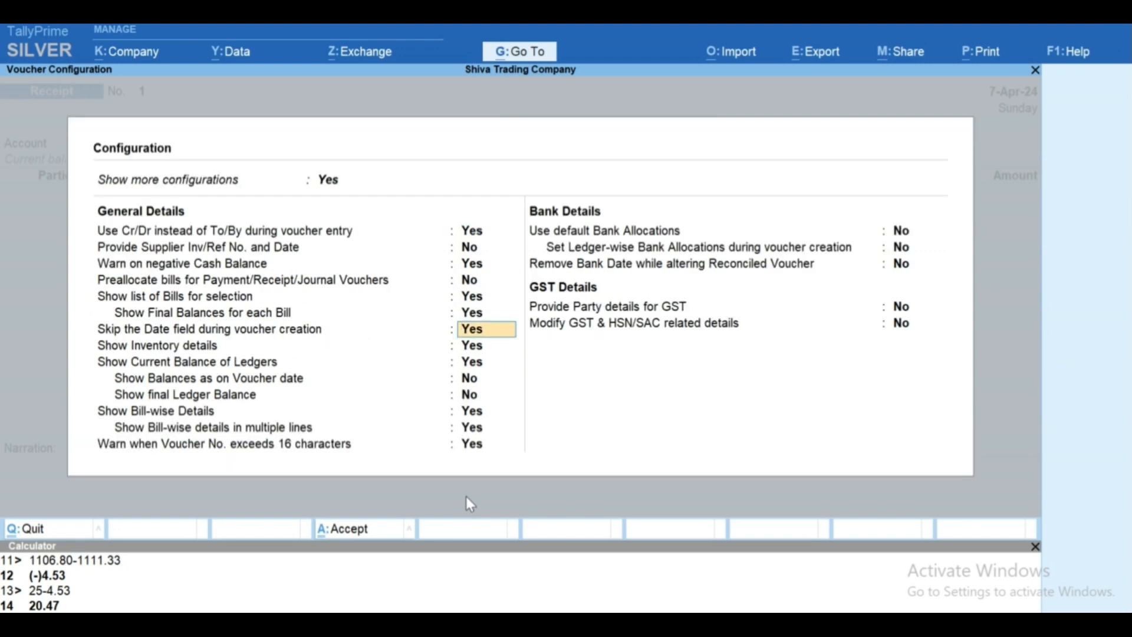
key(Down)
key(Up)
key(n)
key(ctrl+a)
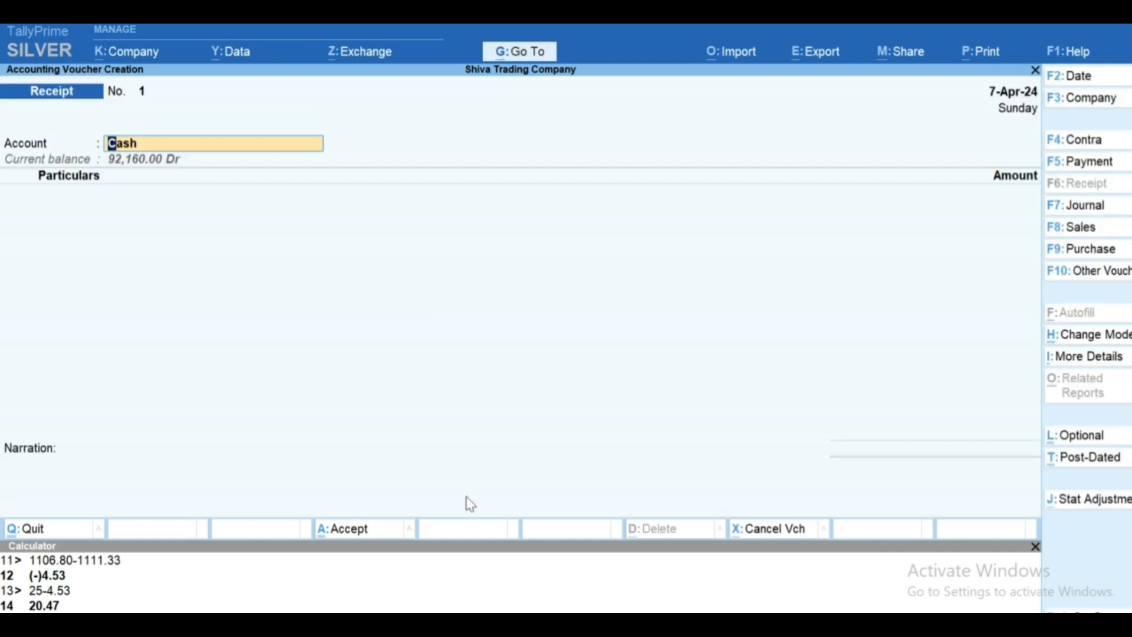
- Step through the contra, payment, receipt and sales vouchers to check the date field and the default Cash account
key(F4)
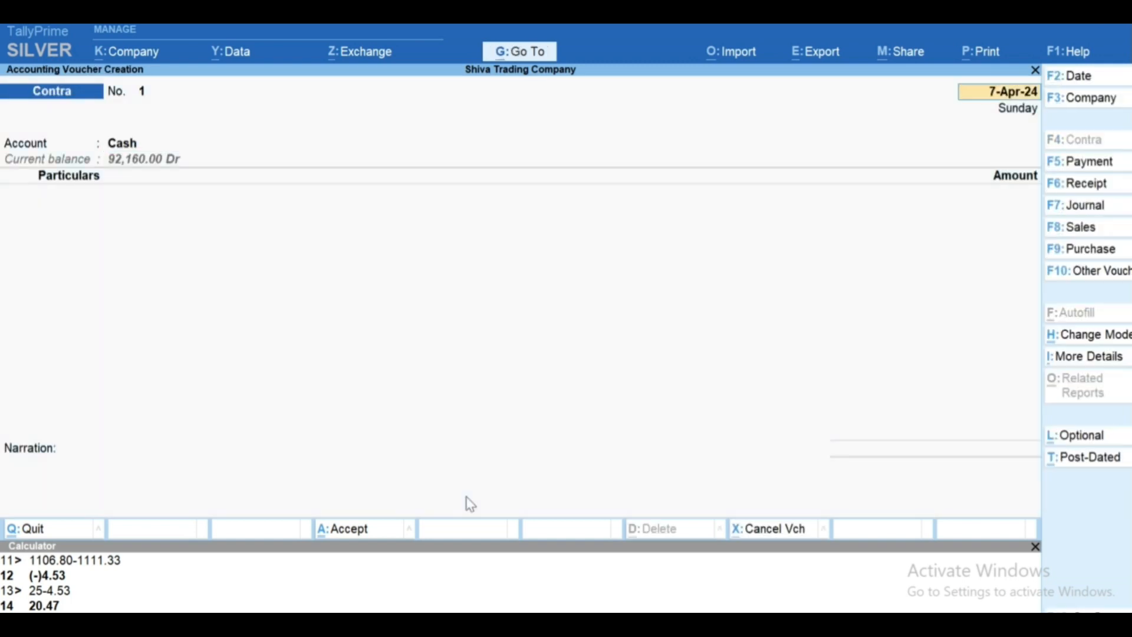
key(F5)
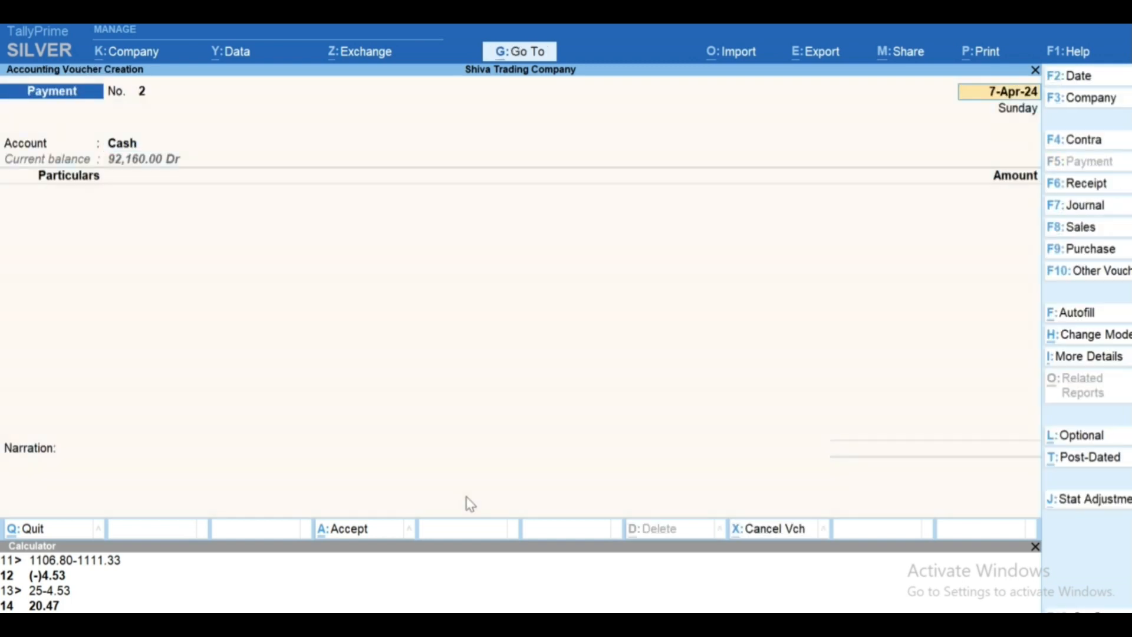
key(Return)
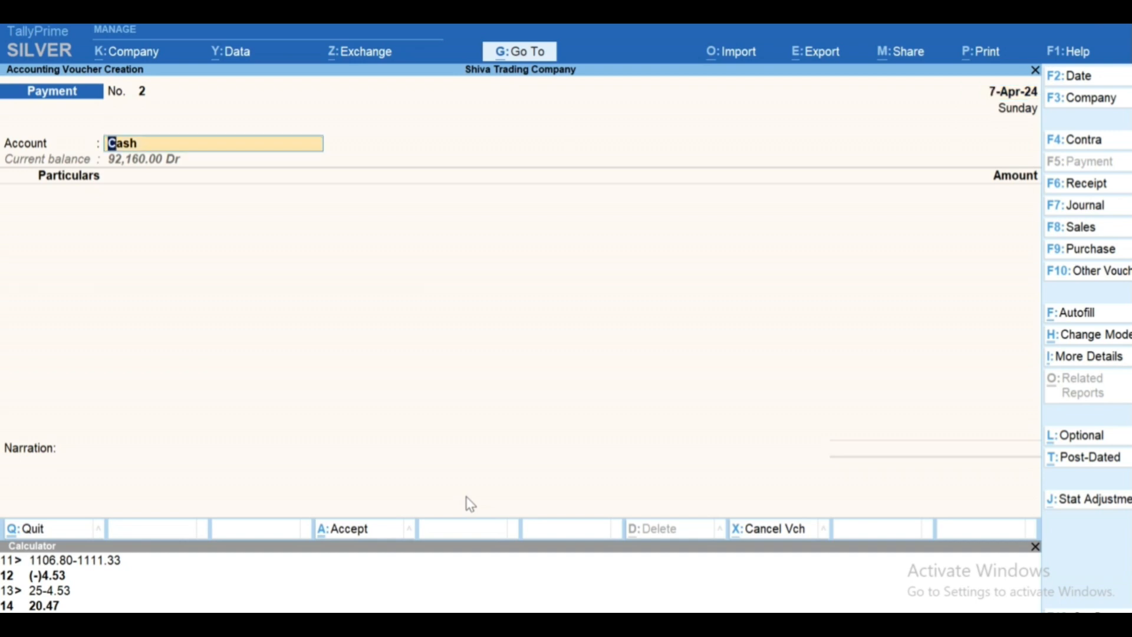
key(F6)
key(Return)
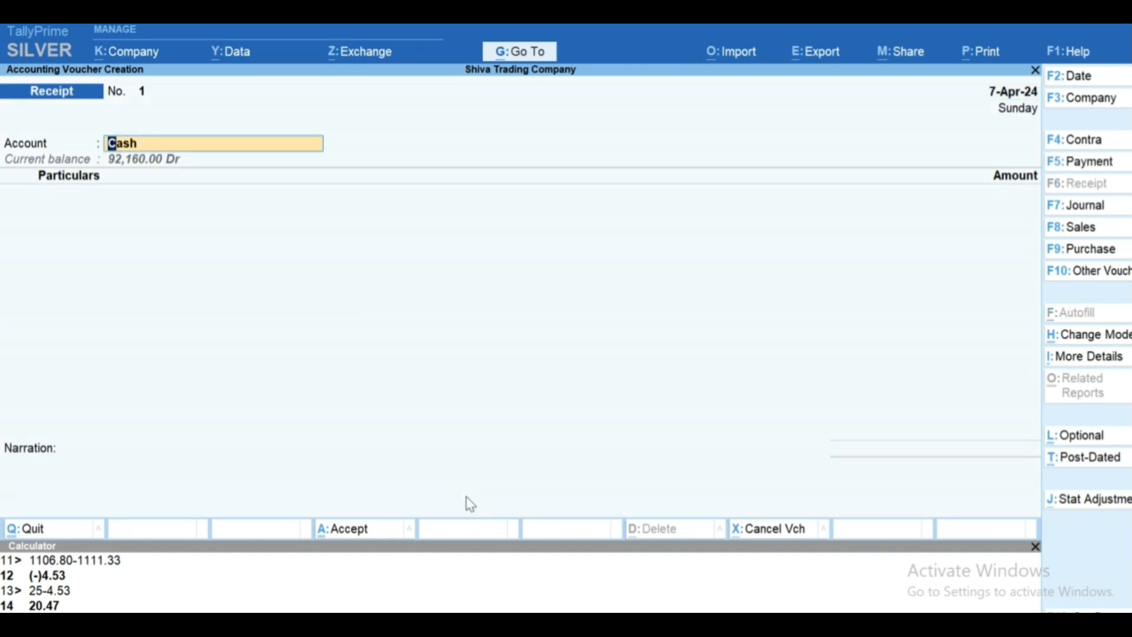
key(F8)
key(Return)
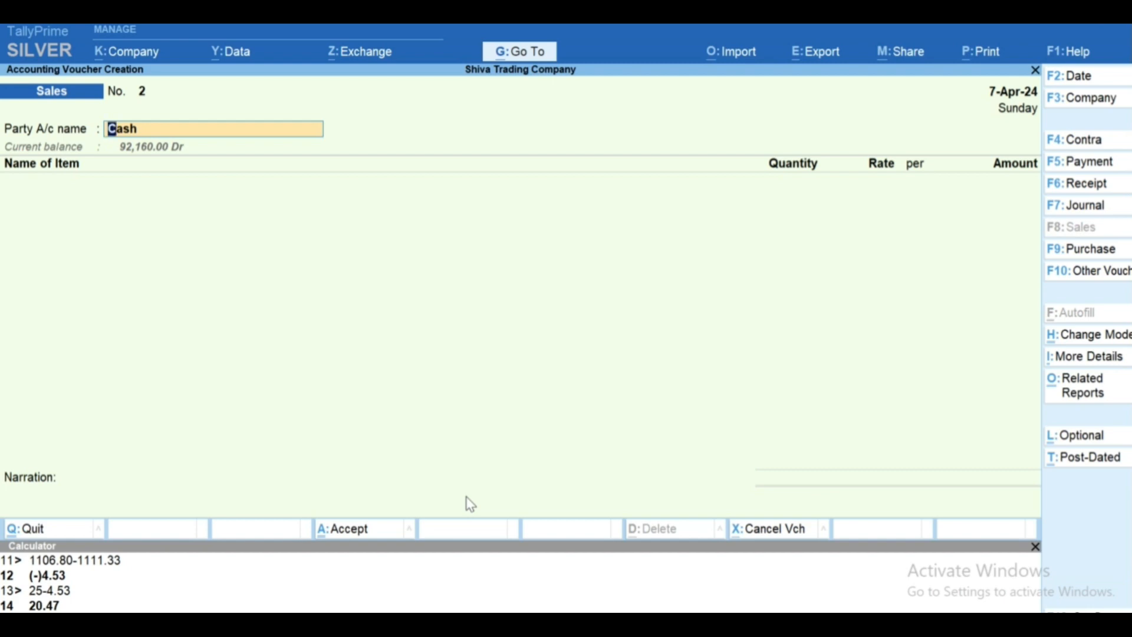
- Examine the sales voucher's configuration options under General Details for the date field setting and close the configuration
key(F12)
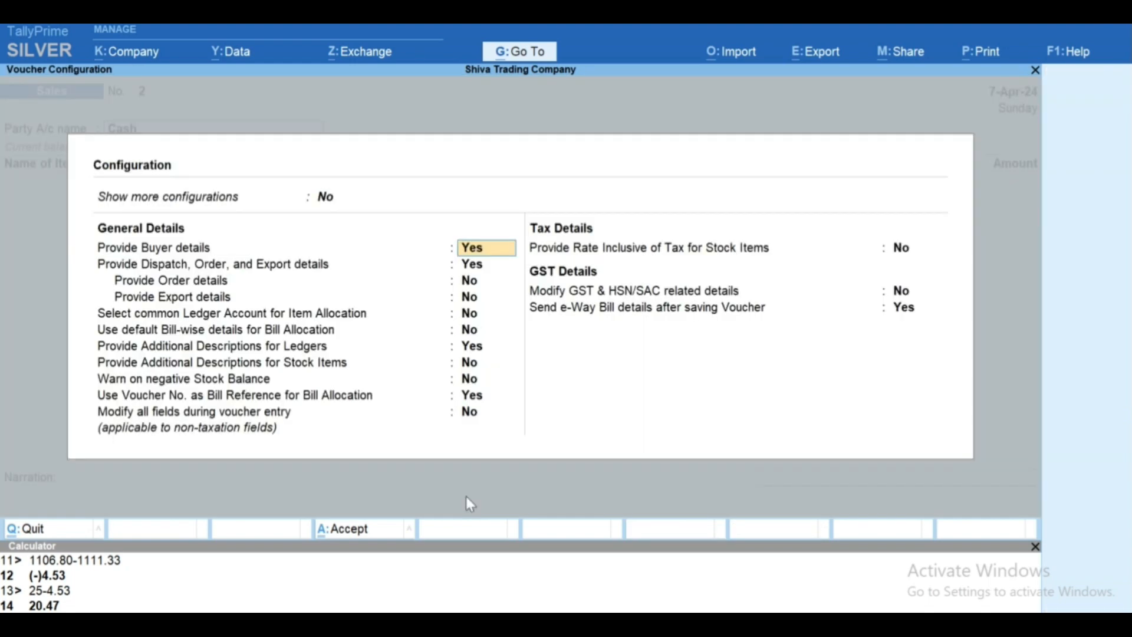
key(Down)
key(Down)
key(Down)
key(Down)
key(Down)
key(Down)
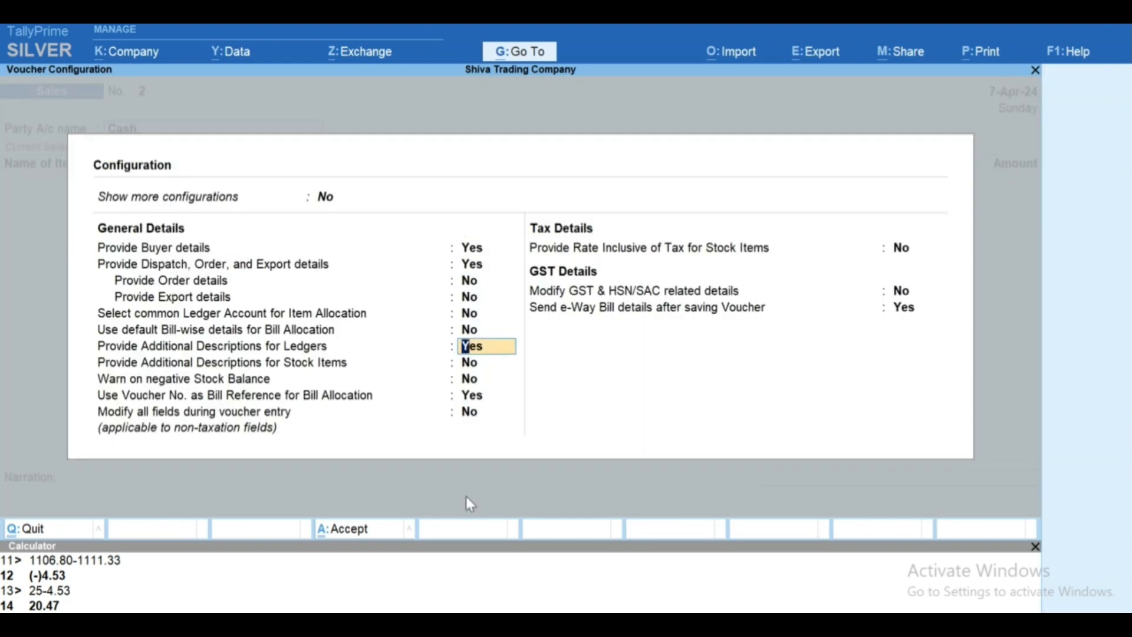
key(ctrl+a)
- Set Skip the Date field during voucher creation to Yes in the payment voucher's configuration and accept it
key(F5)
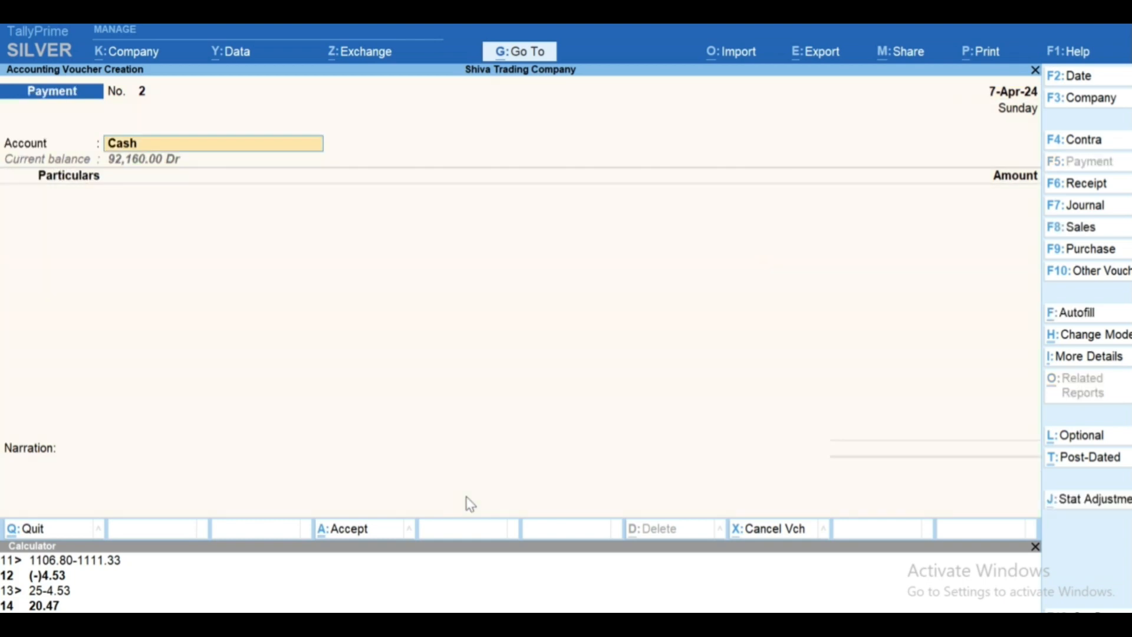
key(F12)
key(Down)
key(Down)
key(Down)
key(Down)
key(Down)
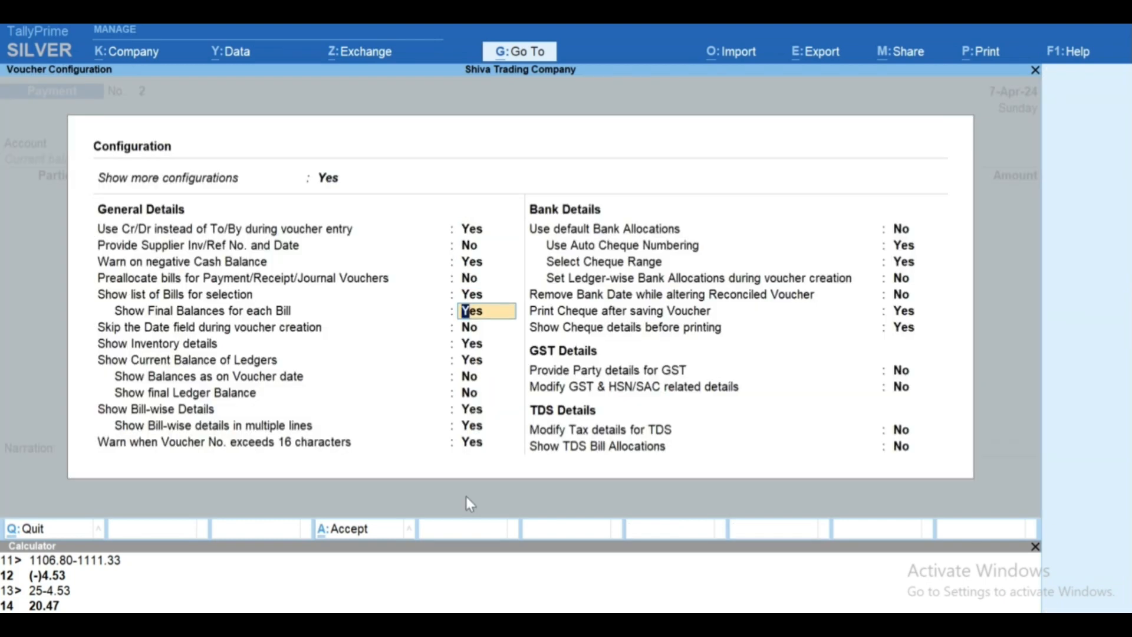
key(Down)
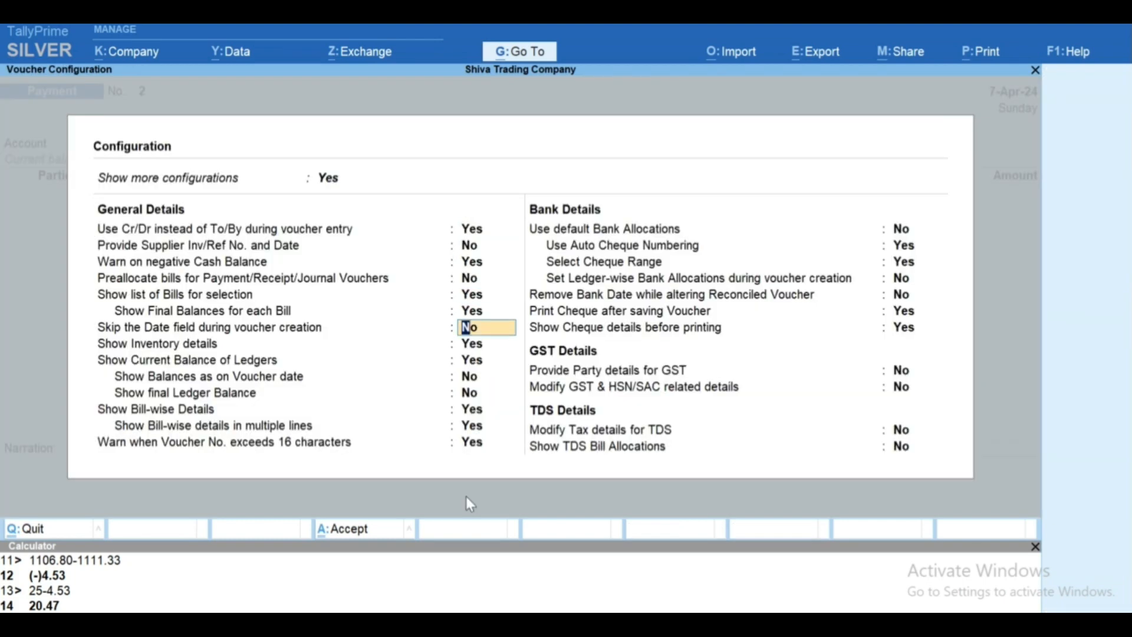
text(Y)
key(Return)
key(ctrl+a)
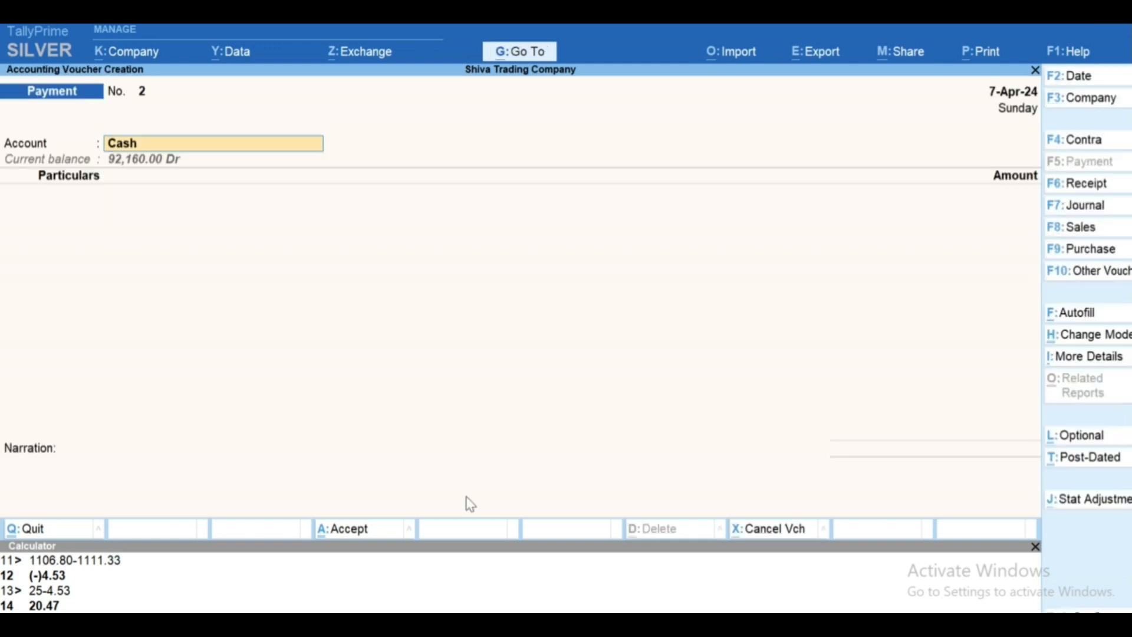
- Check the starting field in the journal and sales vouchers and quit the sales voucher's dispatch details
key(F7)
key(F8)
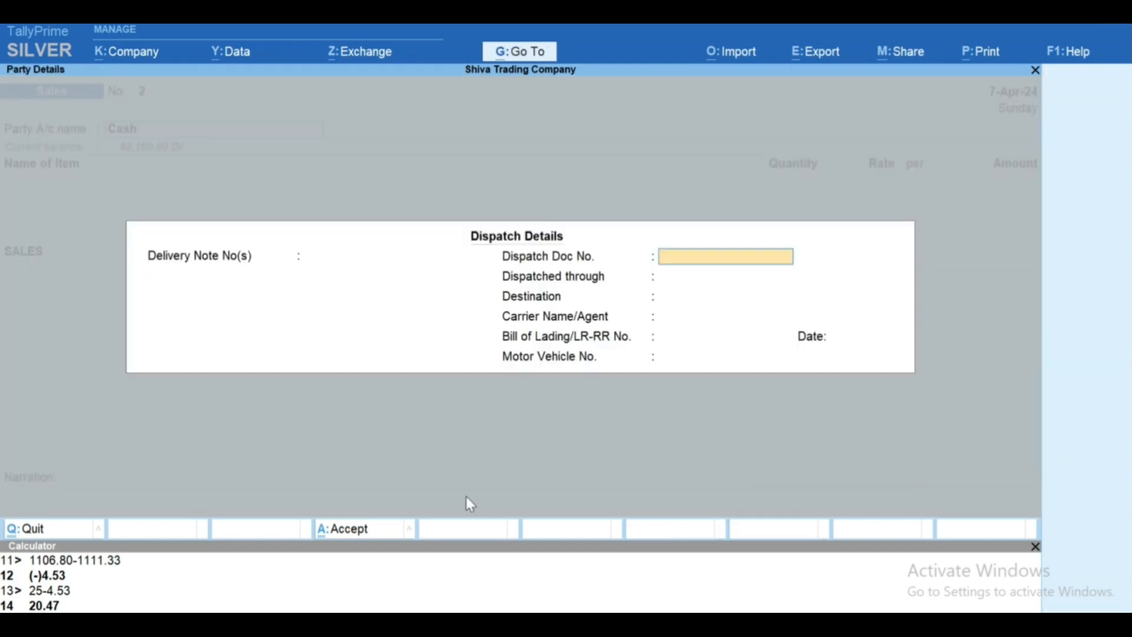
key(Escape)
key(y)
- Review the Skip the Date field option in the payment voucher's configuration and check the ledger list for its account
key(F5)
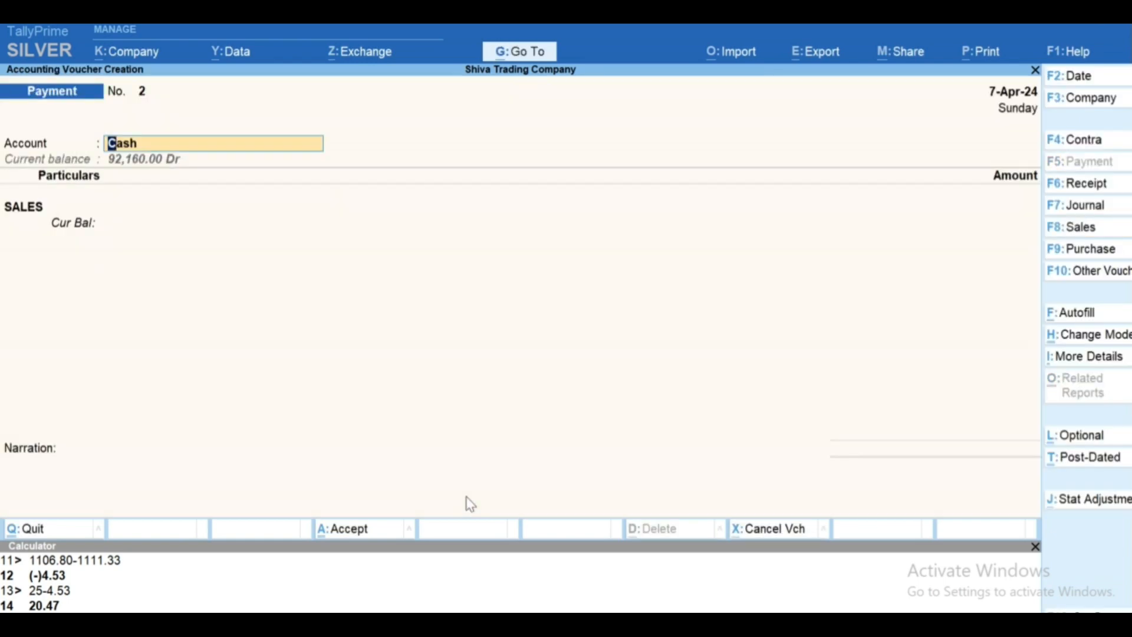
key(F12)
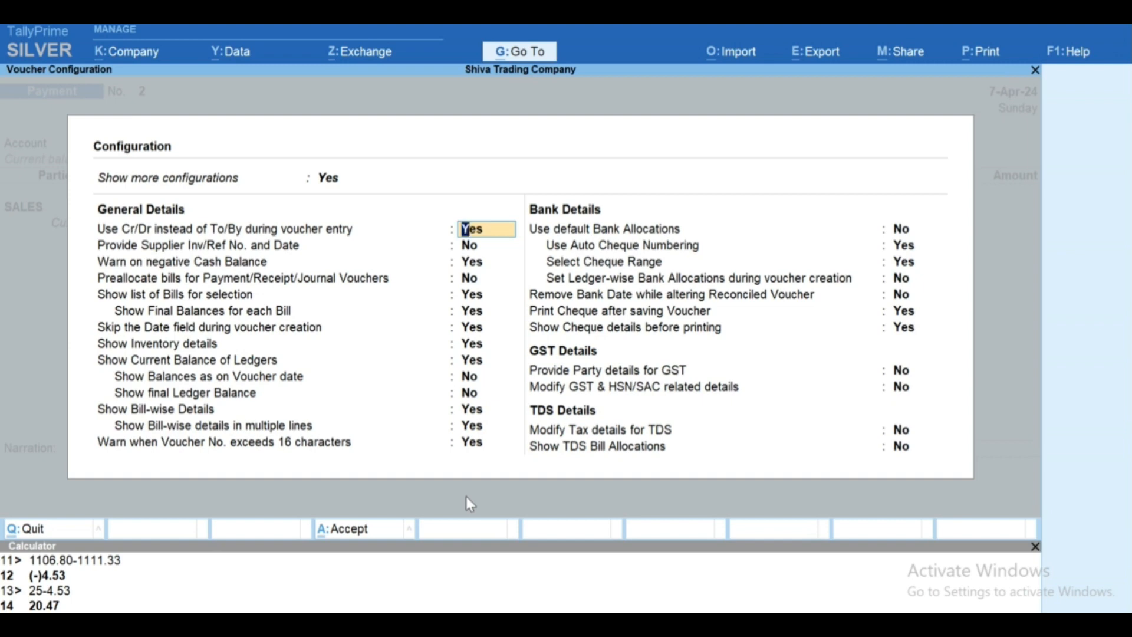
key(Down)
key(Down)
key(Down)
key(Down)
key(Down)
key(Down)
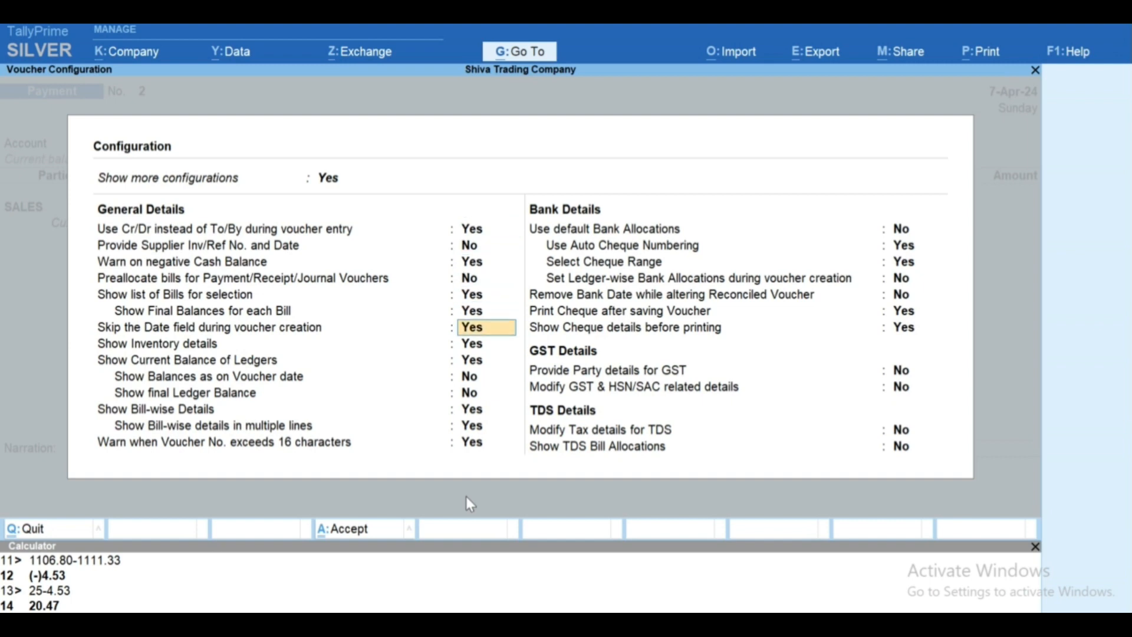
key(Down)
key(ctrl+a)
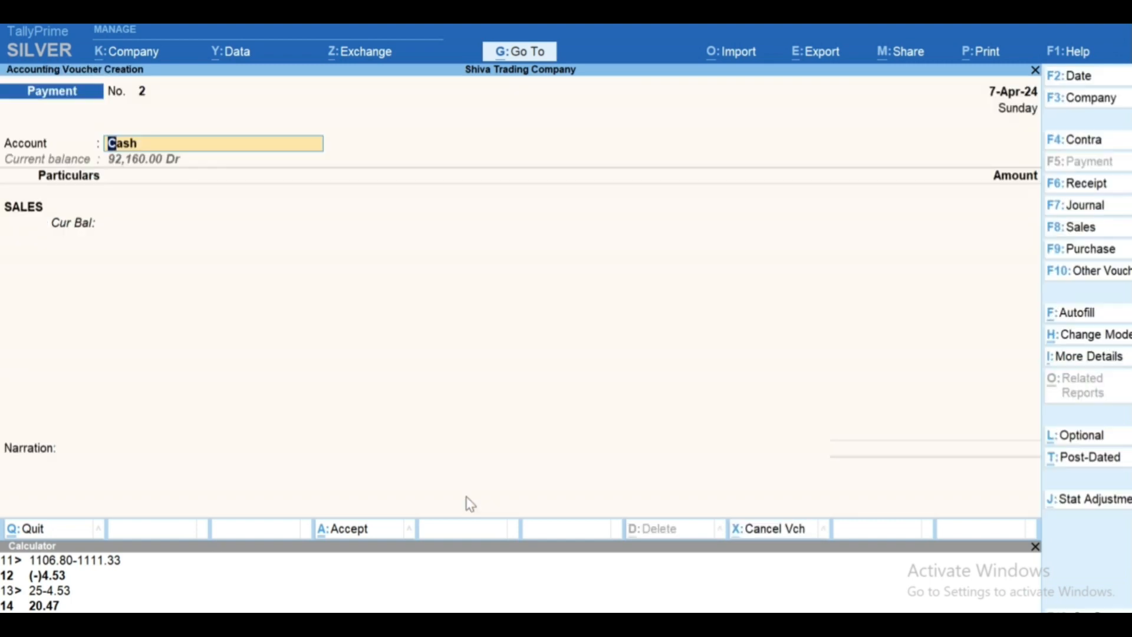
key(Return)
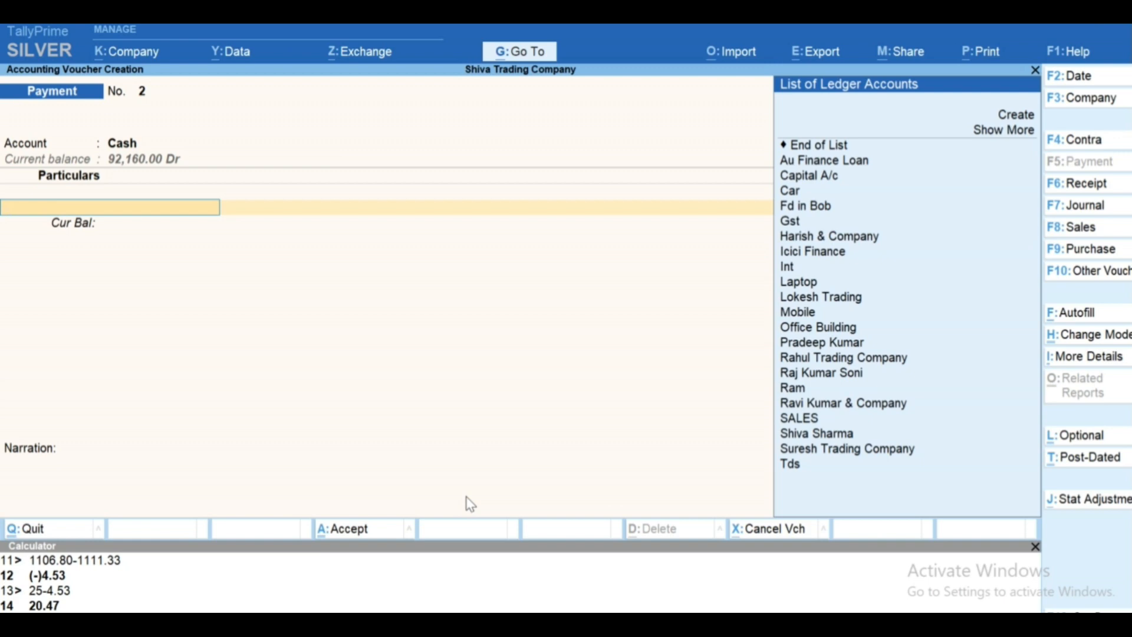
key(BackSpace)
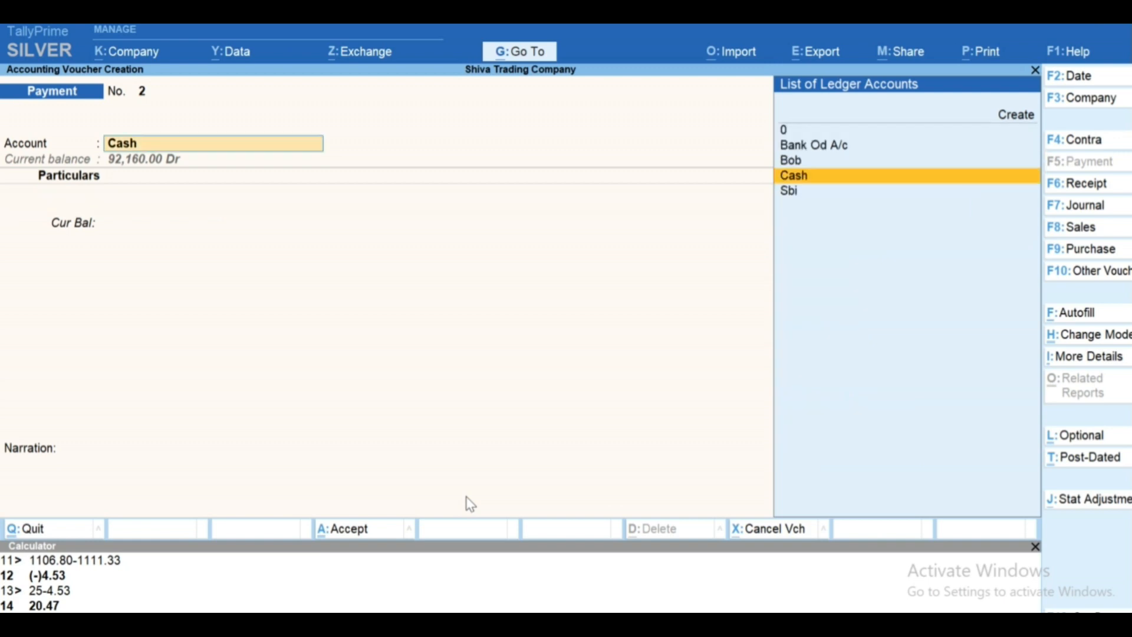
- Select Bank Od A/c as the sales voucher's party account and accept the dispatch and party details
key(F8)
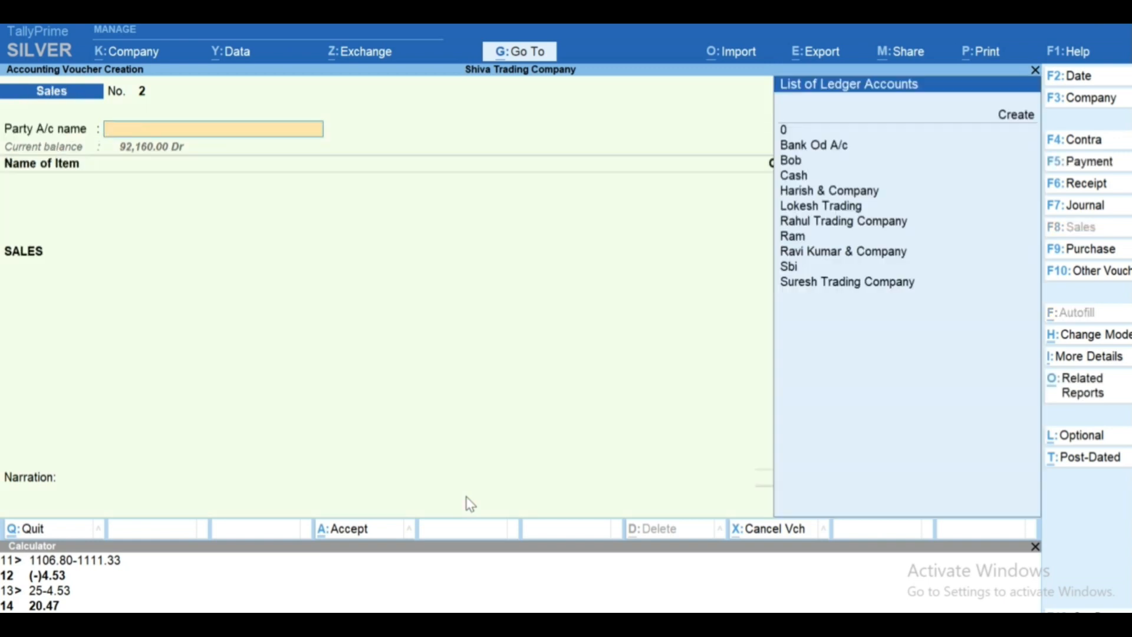
key(Down)
key(Down)
key(Down)
key(Up)
key(Up)
key(Return)
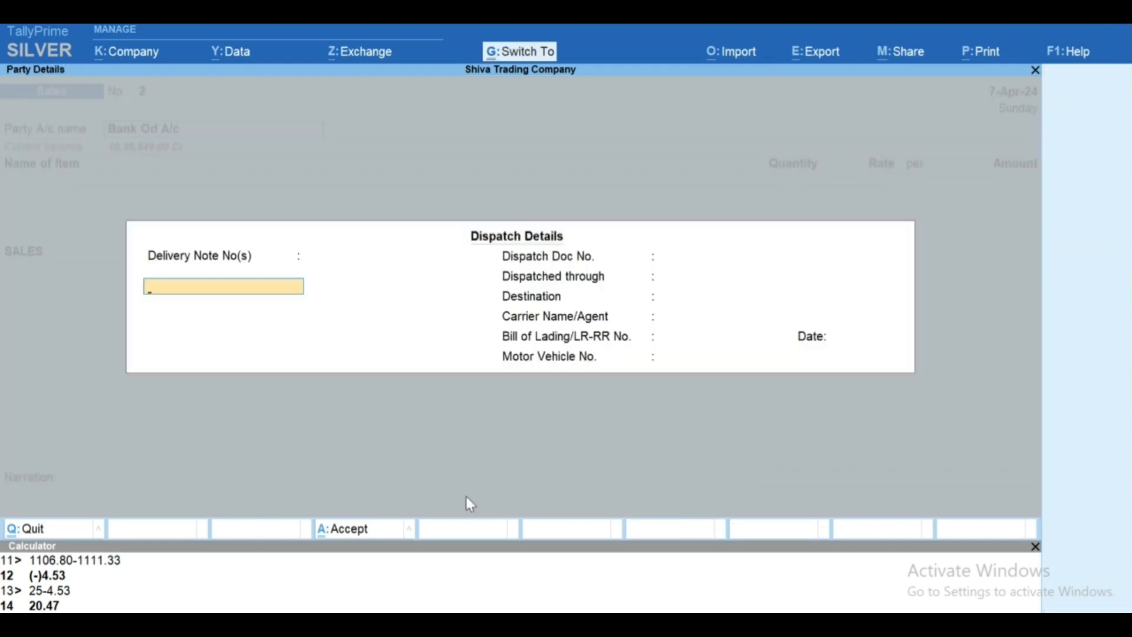
key(ctrl+a)
key(ctrl+a)
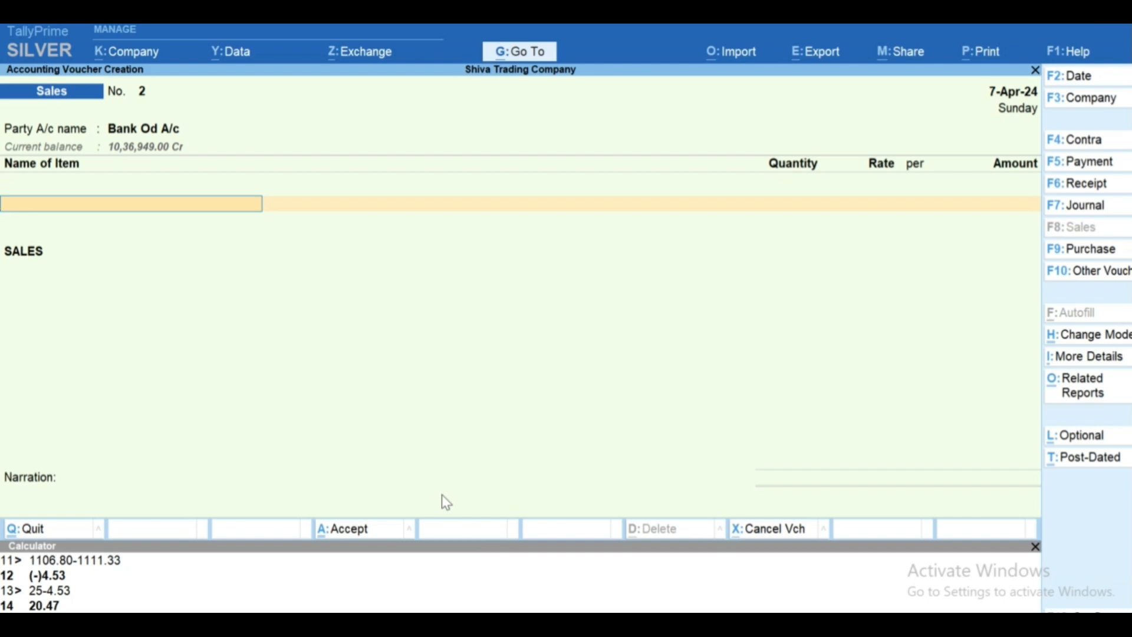
- Set Show Current Balance of Ledgers to No in the payment voucher's configuration and check the voucher's account lines
key(F5)
key(F12)
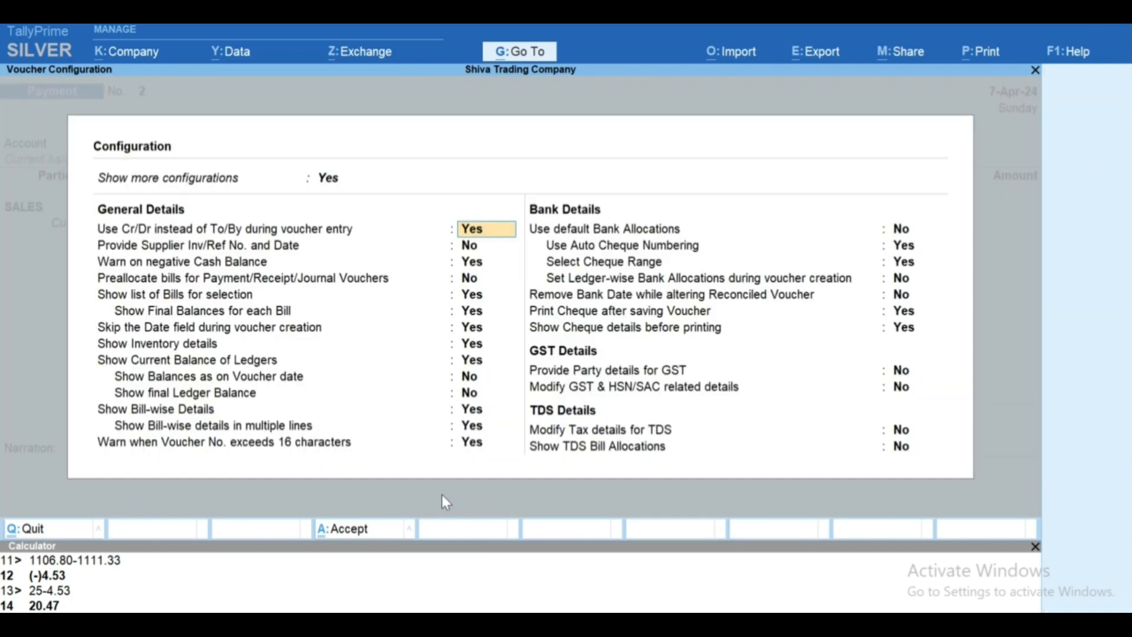
key(Down)
key(Down)
key(Down)
key(Down)
key(Down)
key(Down)
key(Down)
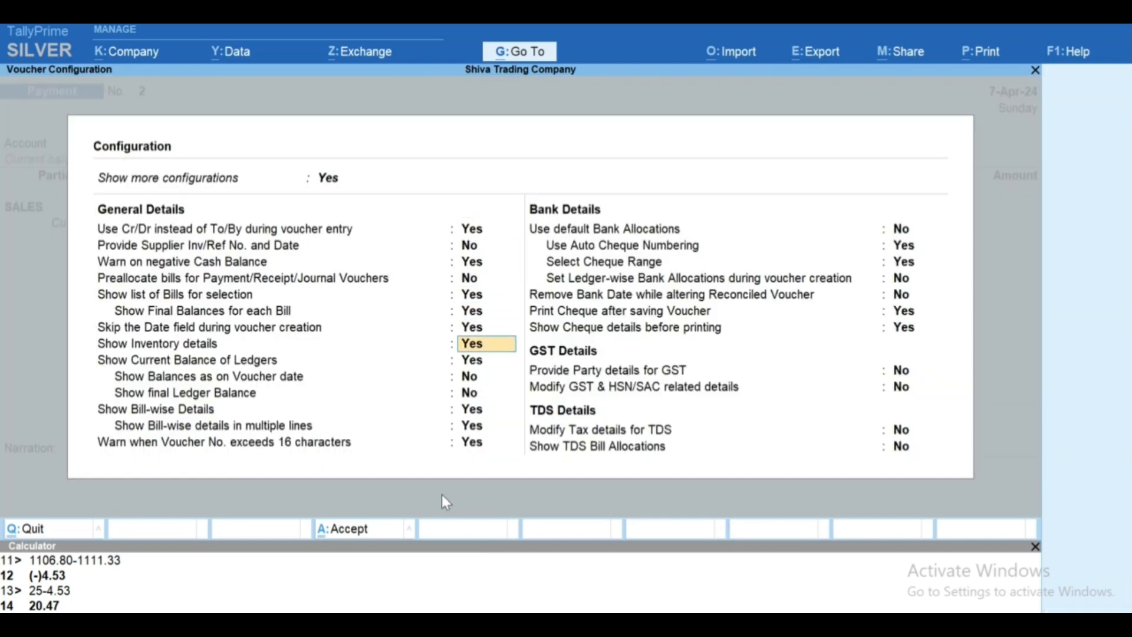
key(Down)
key(n)
key(ctrl+a)
key(Return)
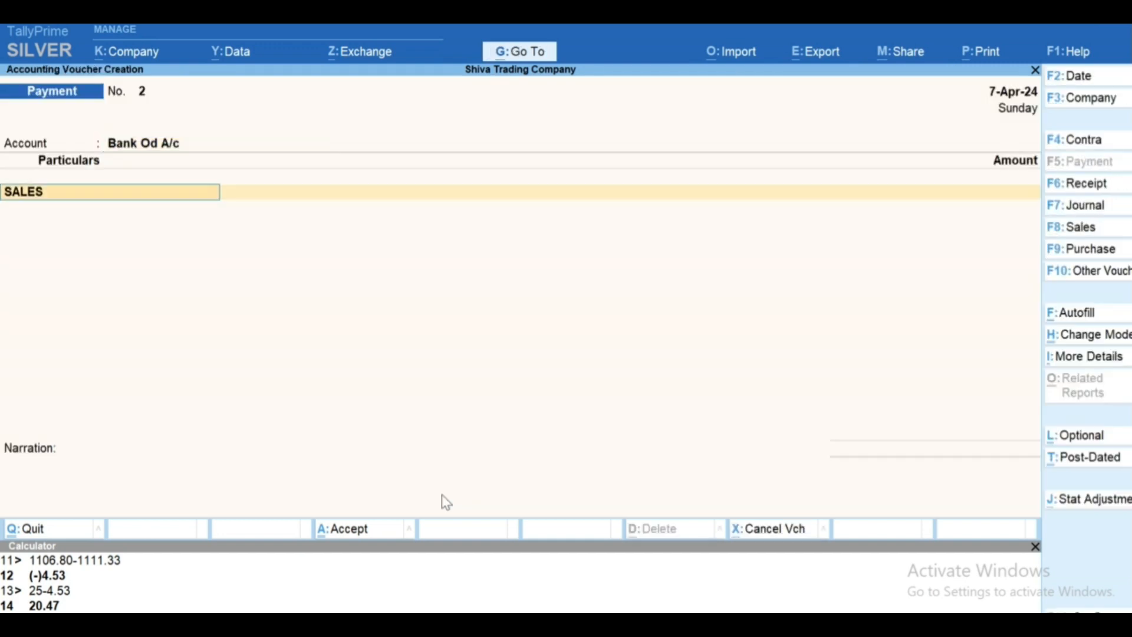
key(Return)
key(Escape)
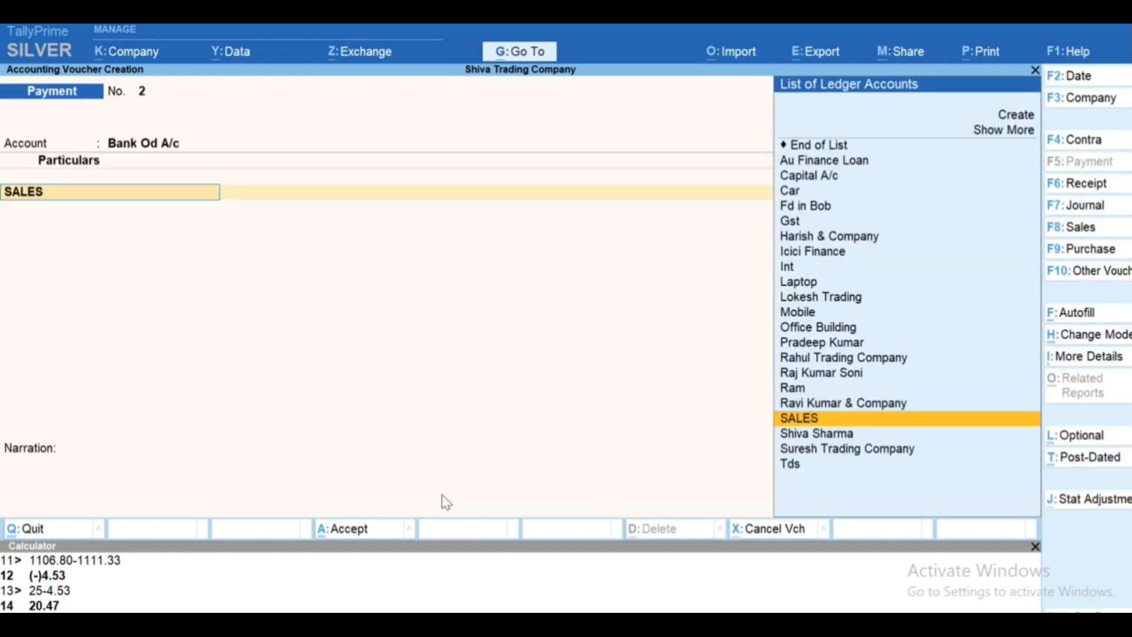
- Switch to a contra voucher and select Cash as its account
key(F4)
key(Down)
key(Down)
key(Down)
key(Down)
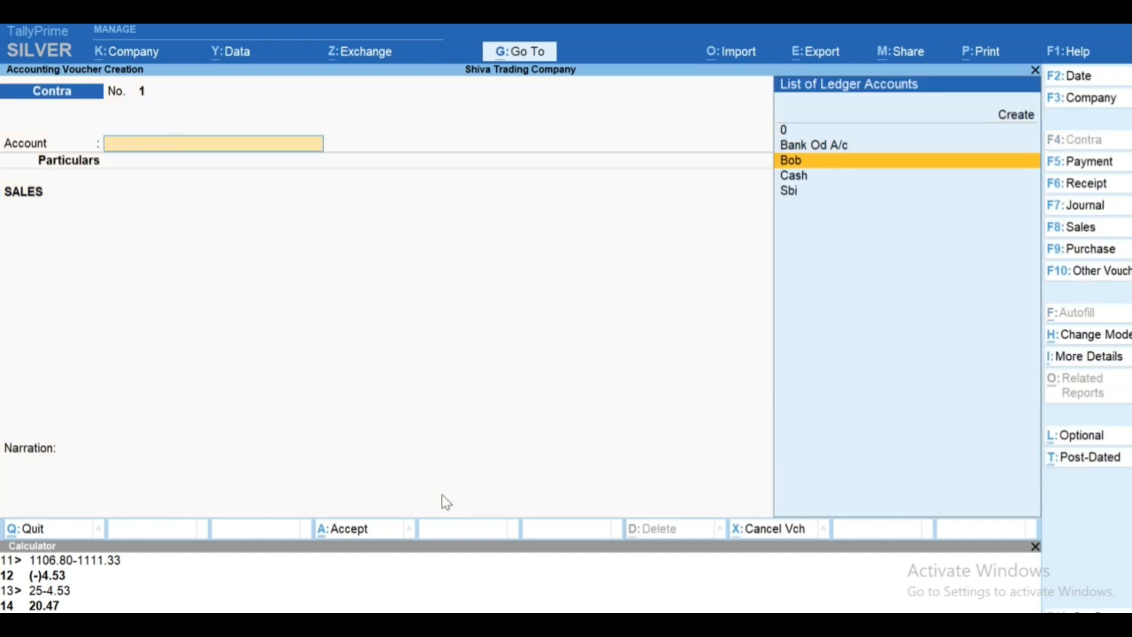
key(Return)
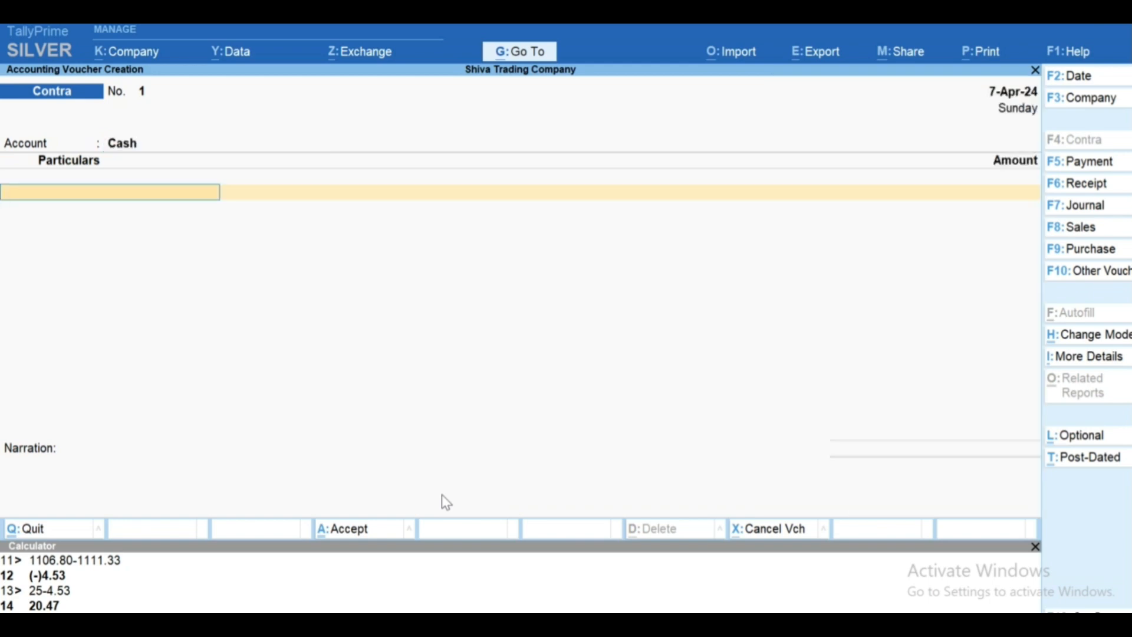
key(F12)
key(Down)
key(Down)
key(Down)
key(Down)
key(Escape)
- Set Show Current Balance of Ledgers to Yes in the receipt voucher's configuration and accept Cash as the account
key(F6)
key(F12)
key(Down)
key(Down)
key(Down)
key(Down)
key(Down)
key(Down)
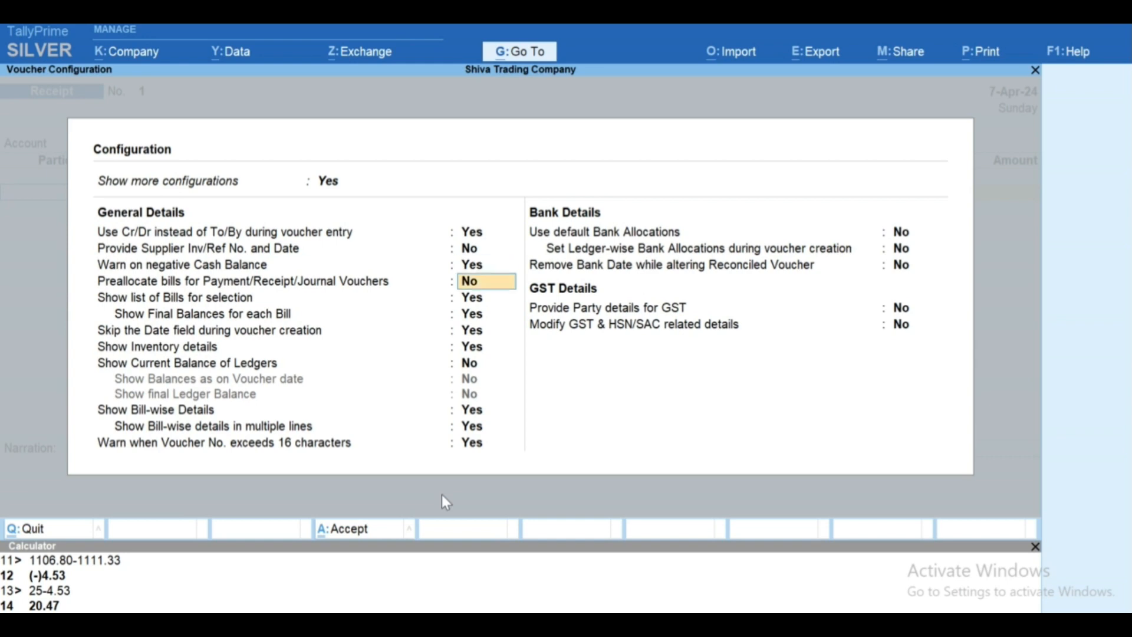
key(Down)
key(Down)
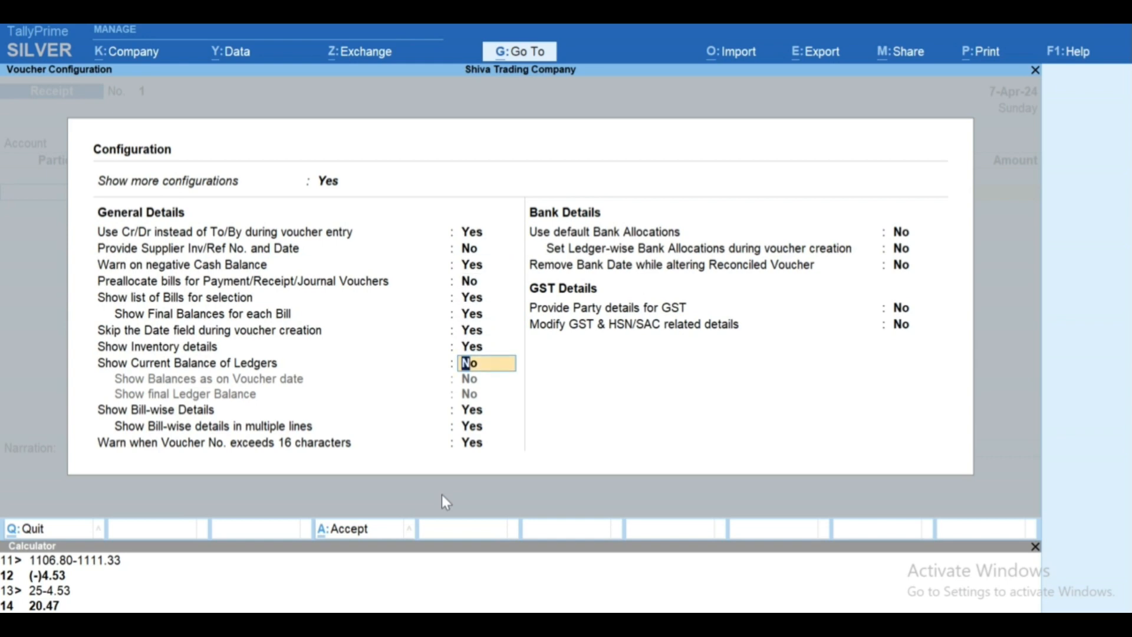
key(BackSpace)
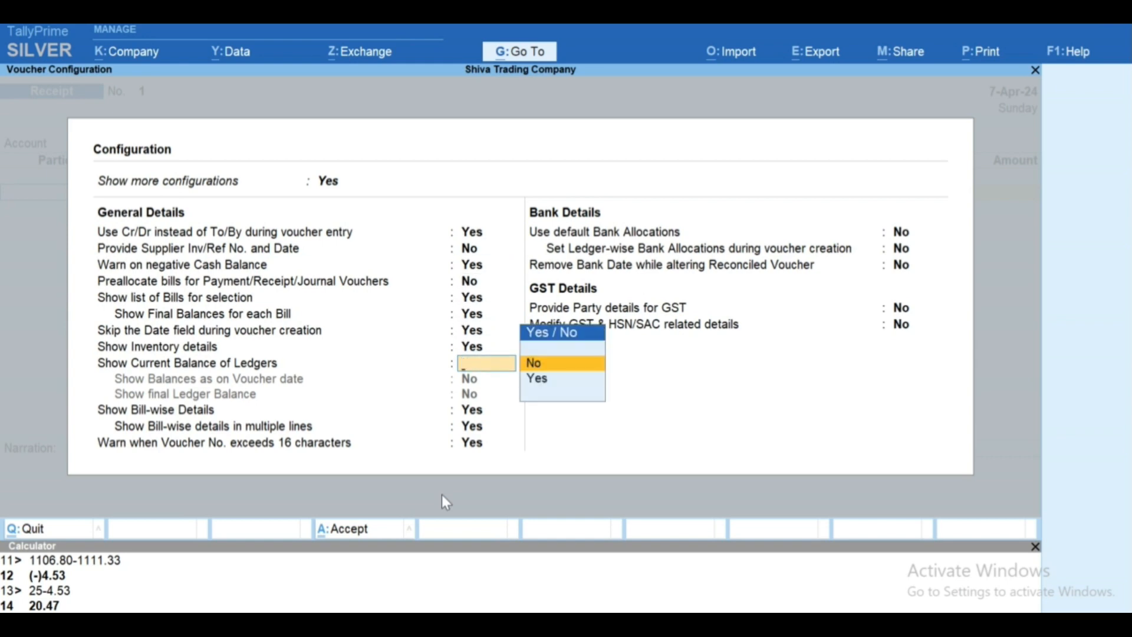
text(y)
key(Return)
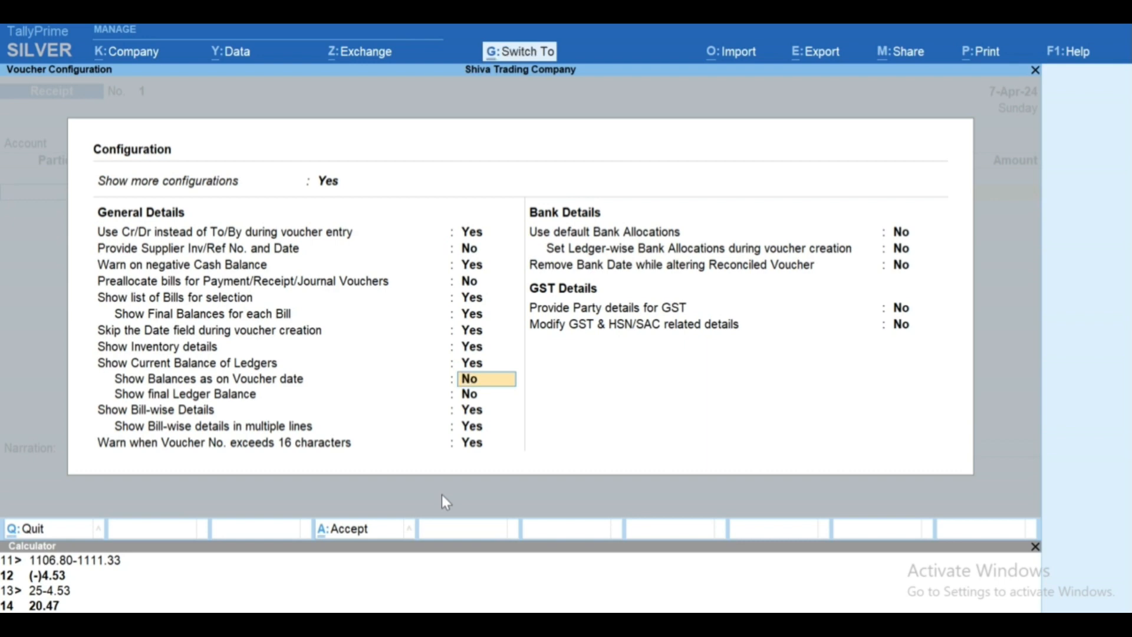
key(ctrl+a)
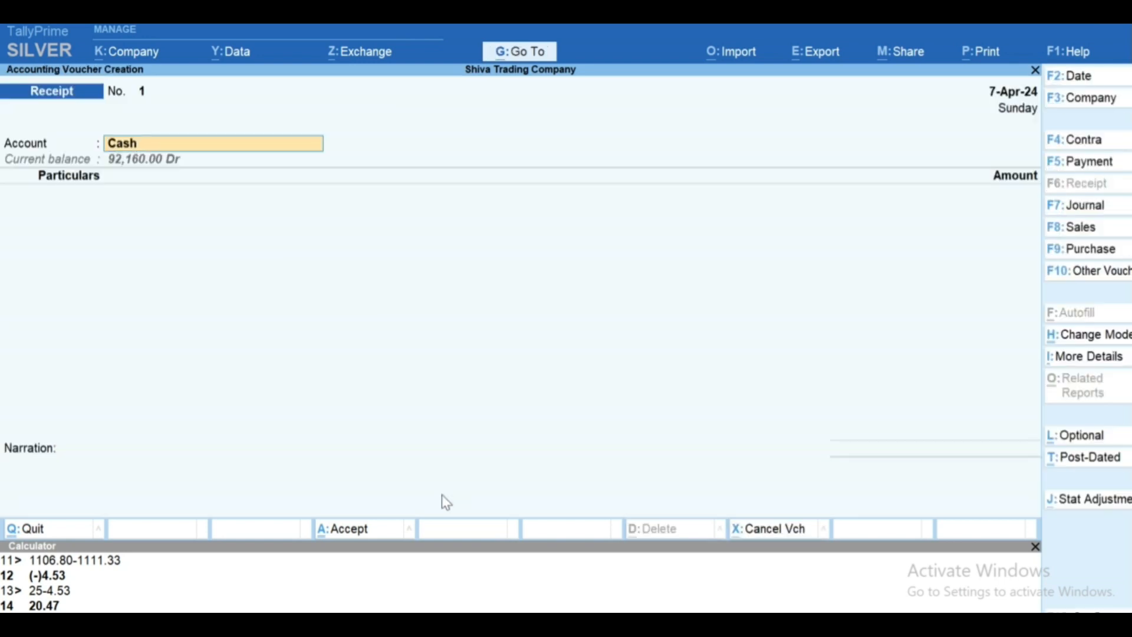
key(Return)
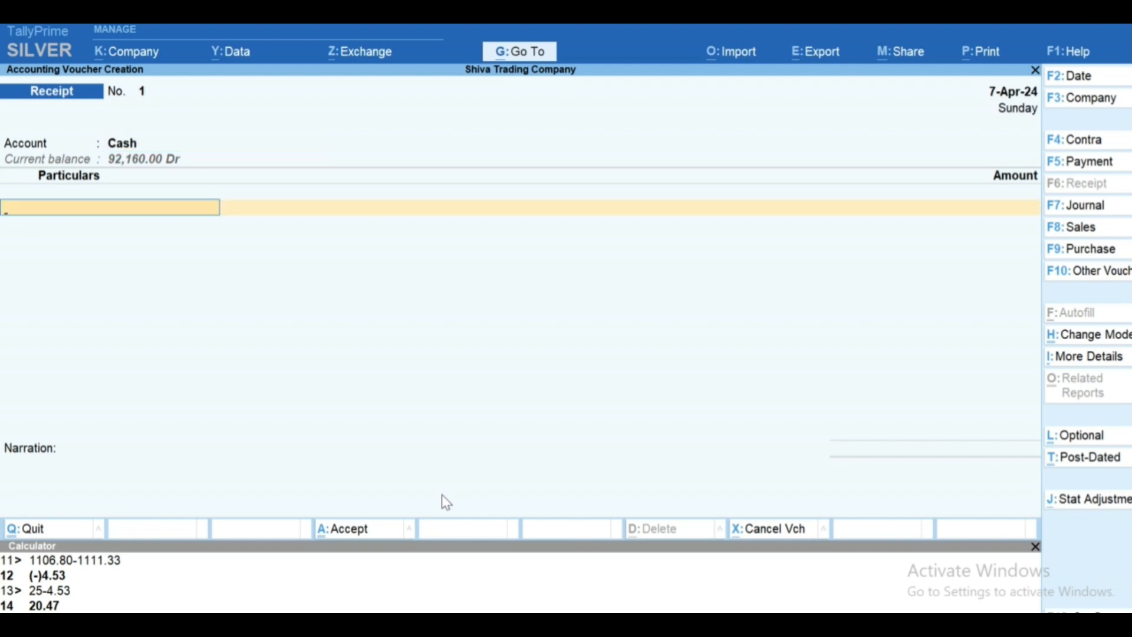
- Quit the receipt voucher and open the Cash ledger's monthly summary from the Cash-in-Hand group
key(Escape)
key(y)
key(Return)
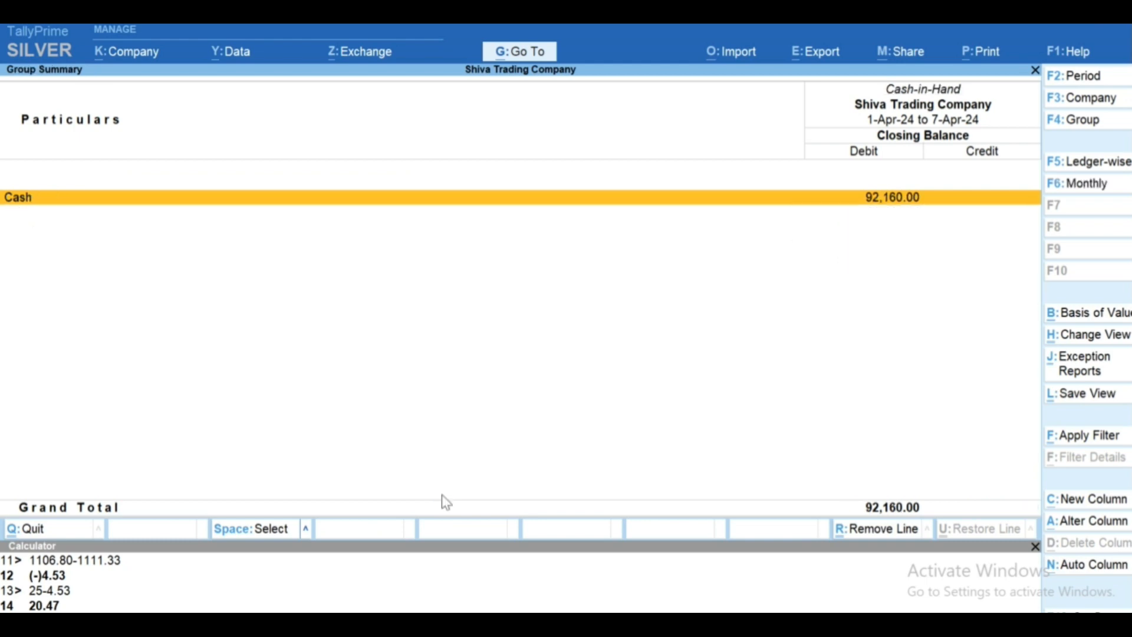
key(Return)
- Set the Cash ledger summary's period to start on 1-Apr-23 and end on 7-Apr-24
key(F2)
text(1 4 23)
key(Return)
key(Return)
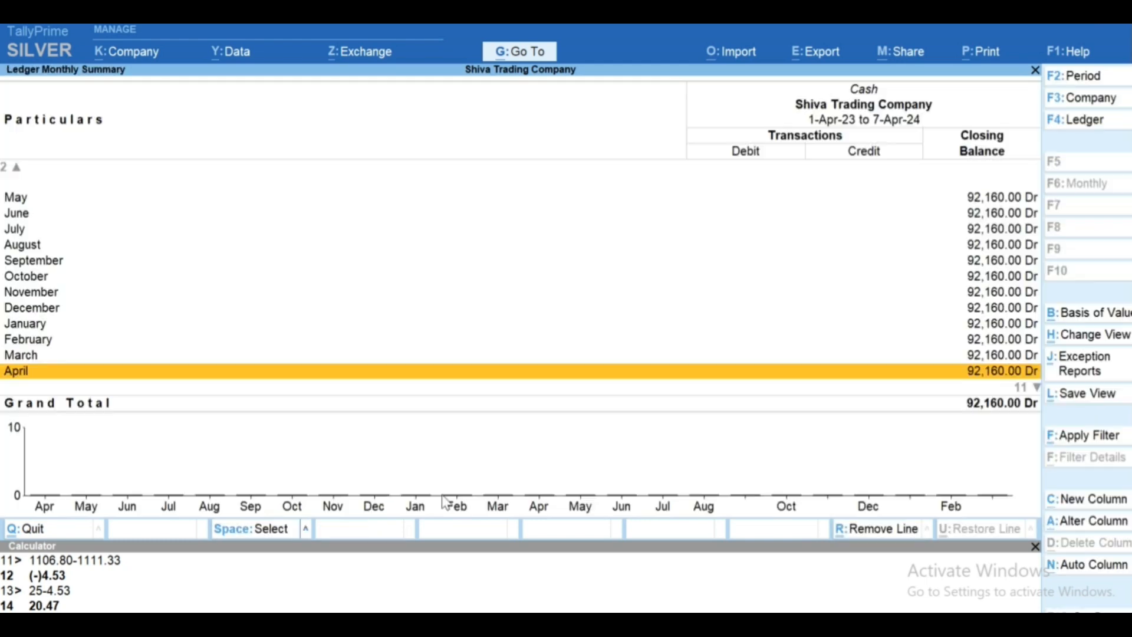
- Examine the Cash ledger's monthly closing balances and return to the cash and bank summary
key(Up)
key(Up)
key(Home)
key(Down)
key(Down)
key(Down)
key(Down)
key(Down)
key(Down)
key(Down)
key(Down)
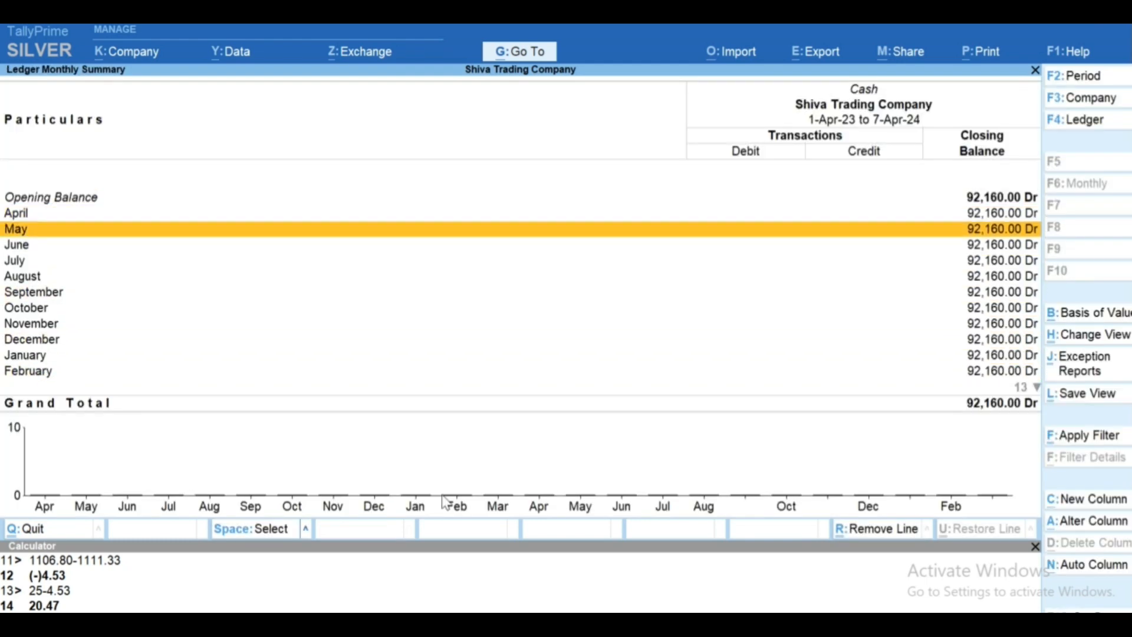
key(Escape)
key(Escape)
- Open the monthly summary of the Bob bank ledger and set its period to start on 1-4-2023
key(Down)
key(Down)
key(Down)
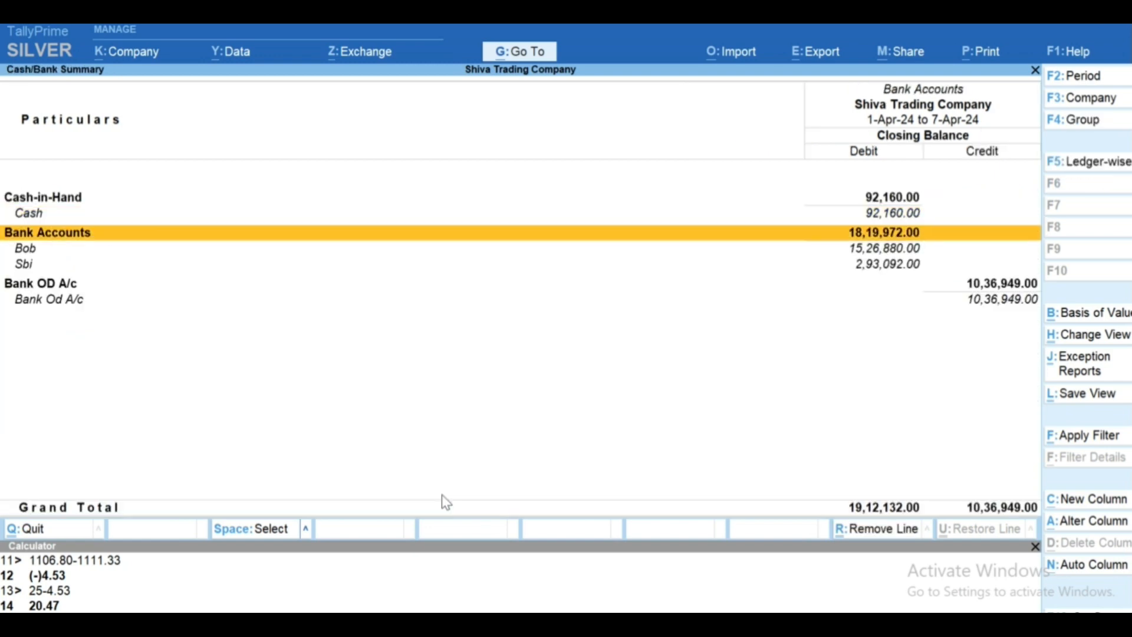
key(Return)
text(-2023)
key(Return)
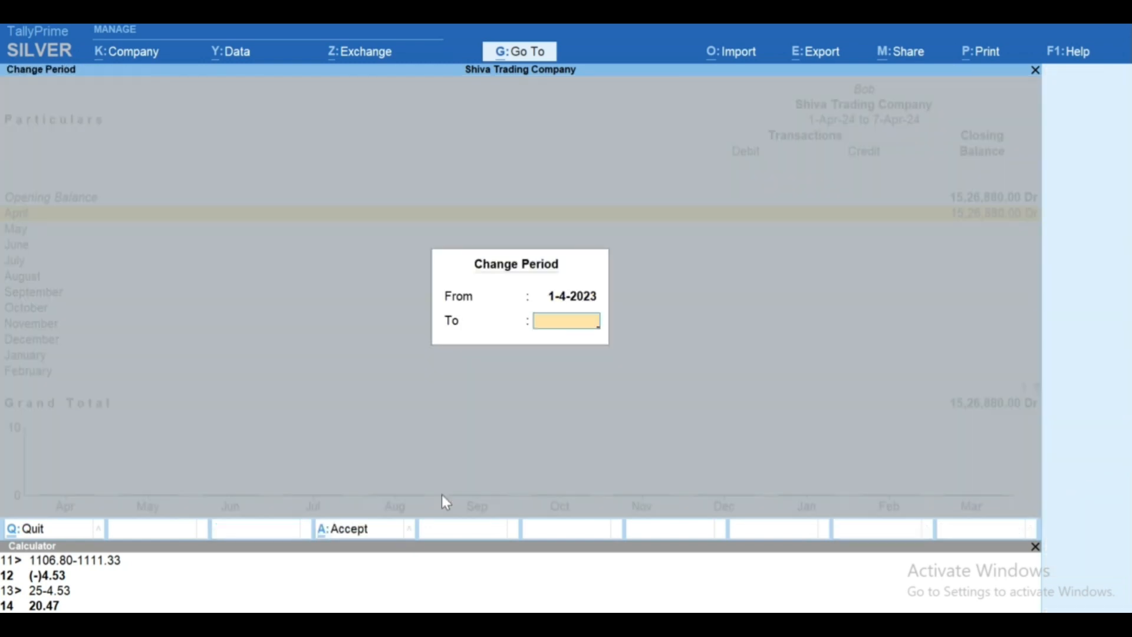
key(Return)
- Examine the Bob ledger's monthly closing balances and return to the cash and bank summary
key(Up)
key(Up)
key(Up)
key(Up)
key(Up)
key(Up)
key(Up)
key(Up)
key(Up)
key(Up)
key(Up)
key(Escape)
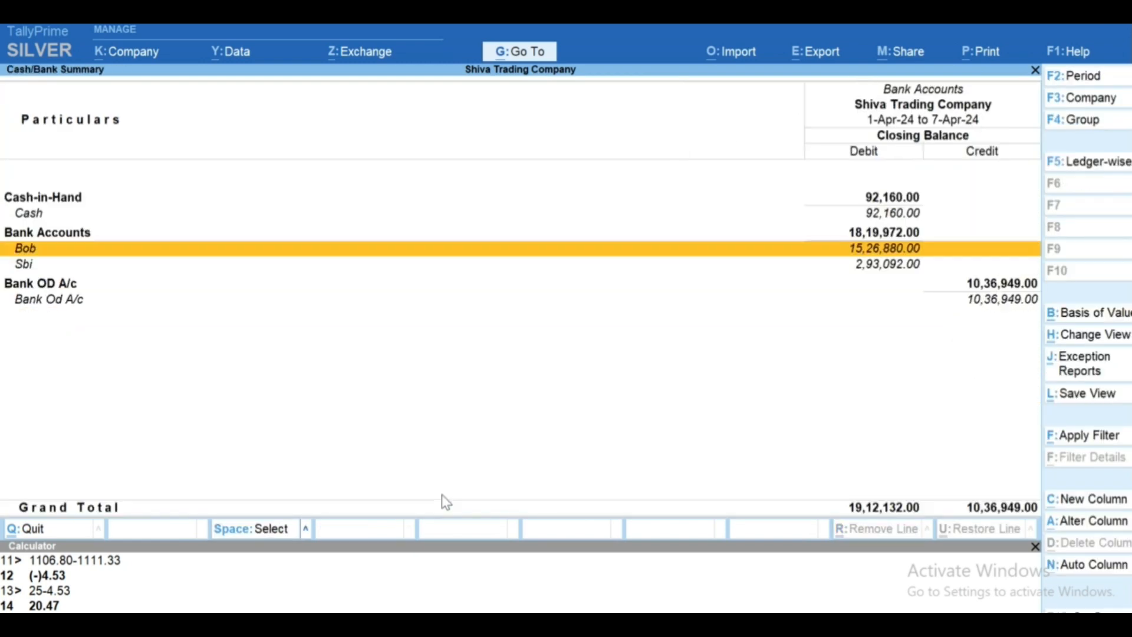
- Return to voucher creation and set the voucher date to 8-4-2024
key(Escape)
key(Home)
key(v)
key(F2)
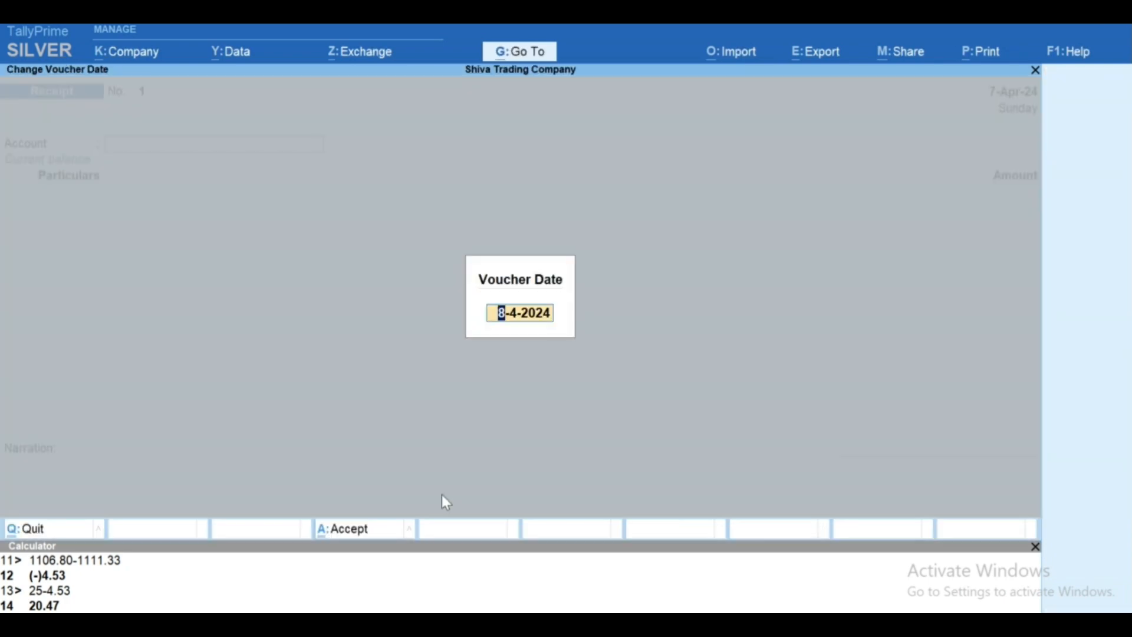
key(Return)
- Record and save a payment voucher from Cash to Capital A/c for 5,000
key(F5)
key(Down)
key(Down)
key(Down)
key(Down)
key(Down)
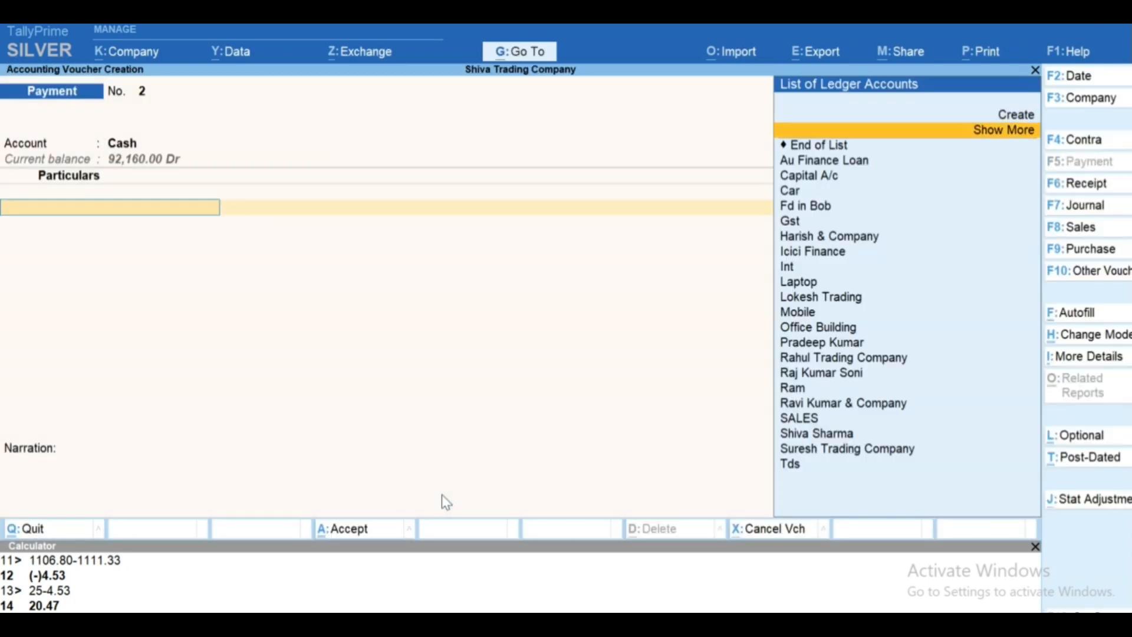
key(Return)
text(5,000)
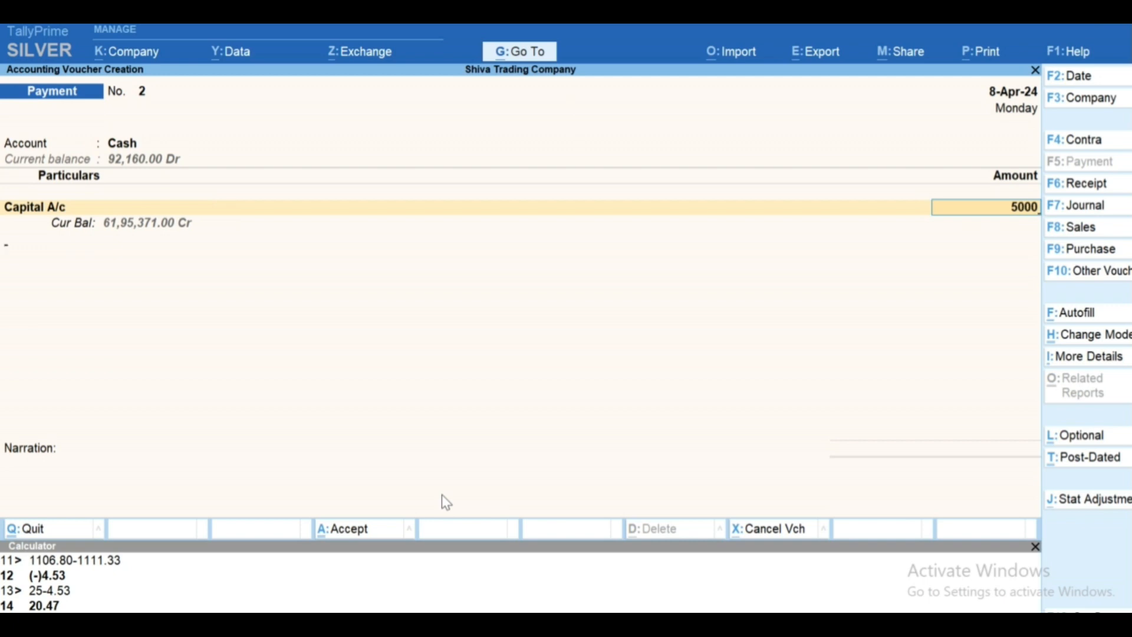
key(Return)
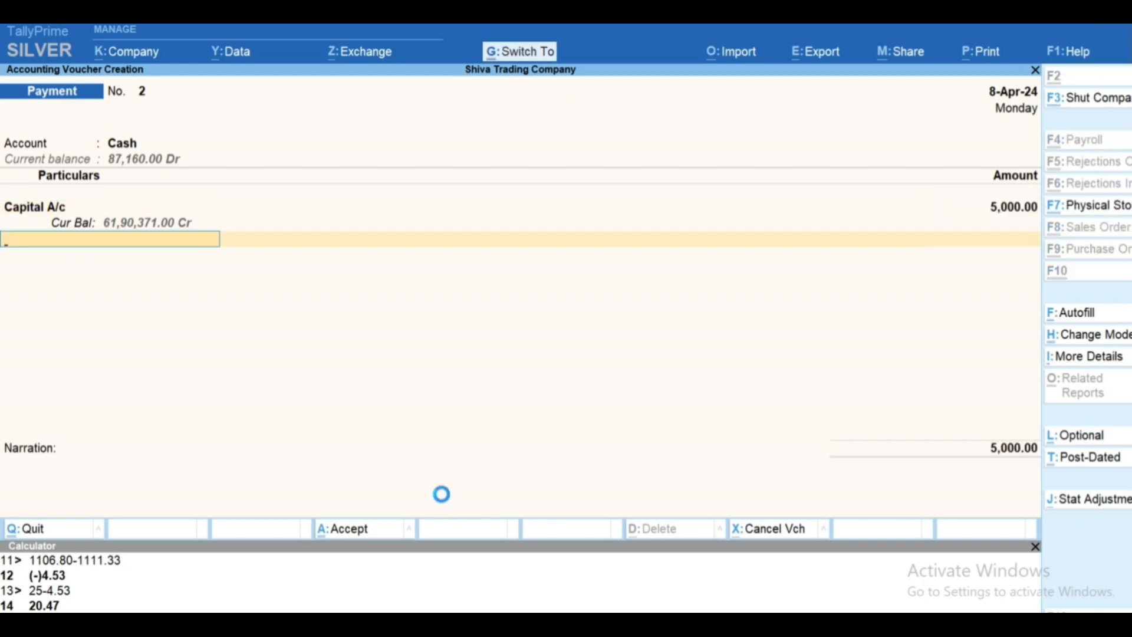
key(ctrl+a)
- Record and save a payment voucher dated 15-4 from Cash to Gst for 10,000
key(F2)
text(15-4)
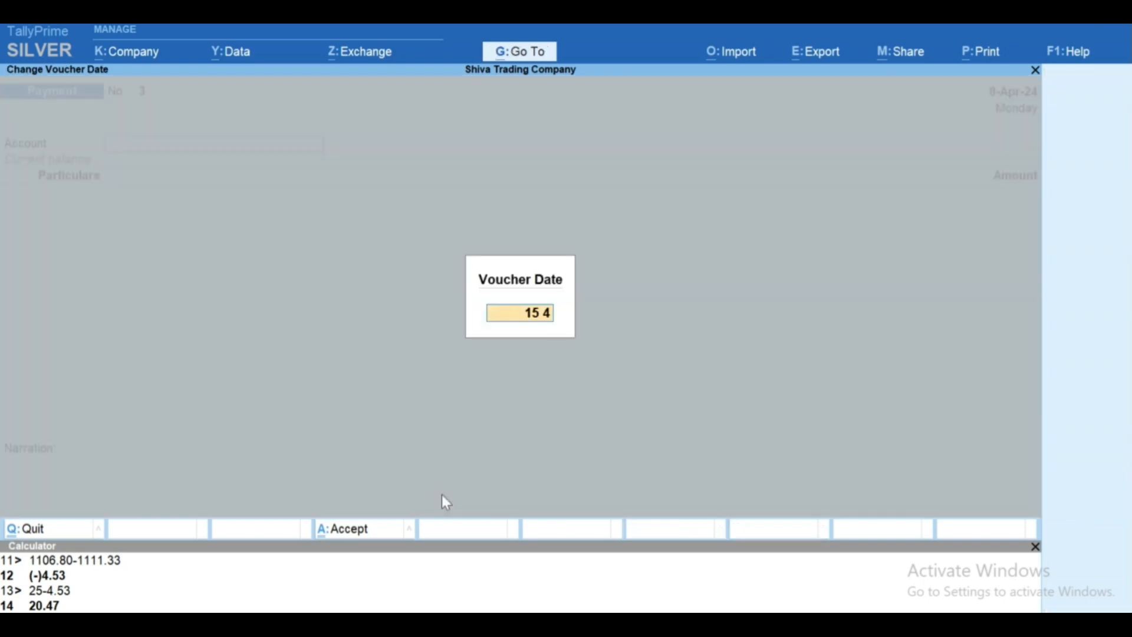
key(Return)
key(Return)
key(Down)
key(Down)
key(Down)
key(Down)
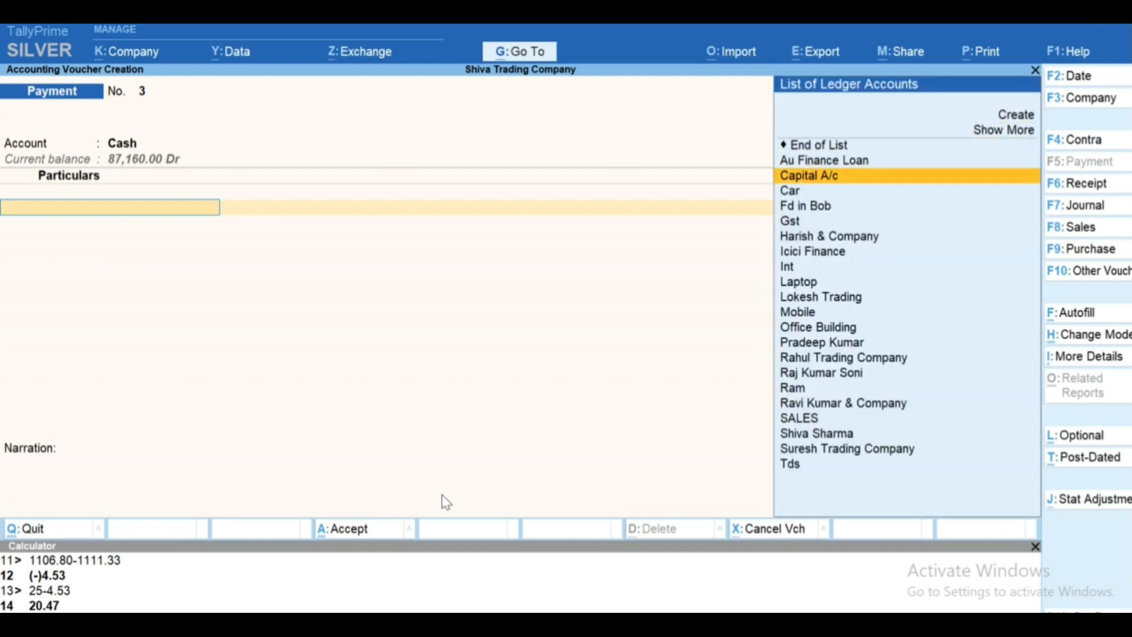
key(Down)
key(Return)
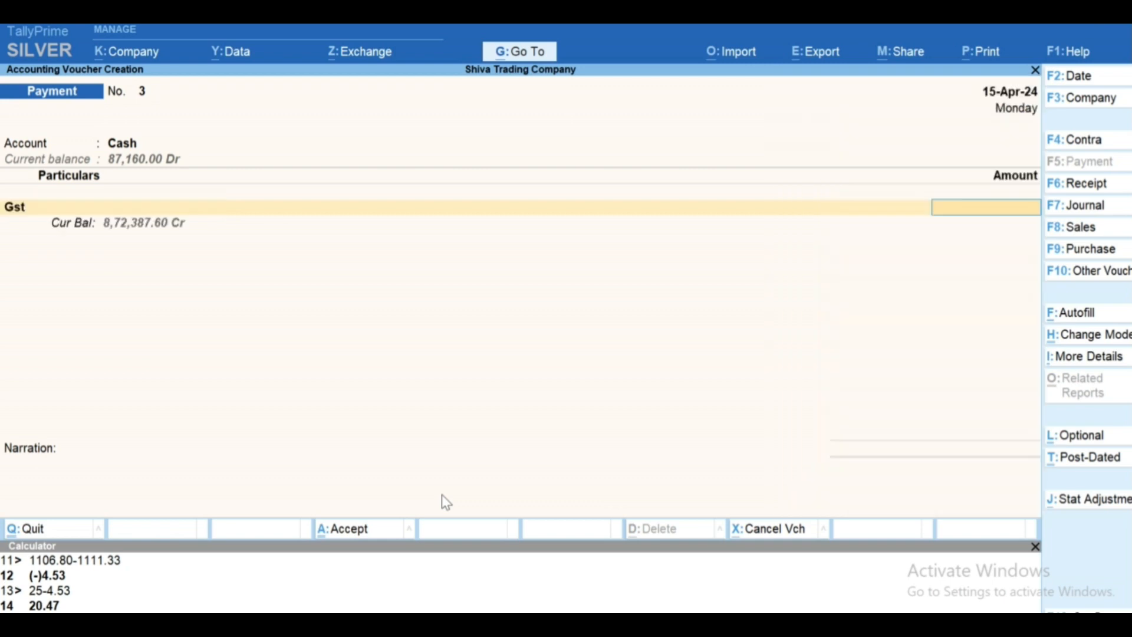
text(10000)
key(Return)
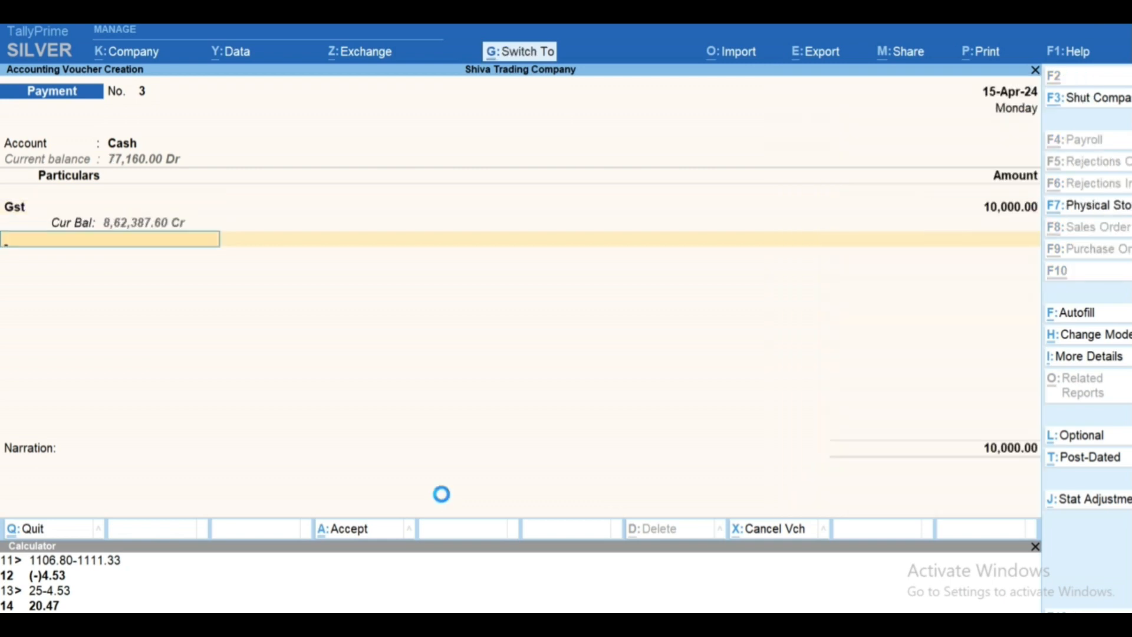
key(ctrl+a)
- Start another payment voucher dated 30-4 with Cash as its account
key(F2)
text(30-4)
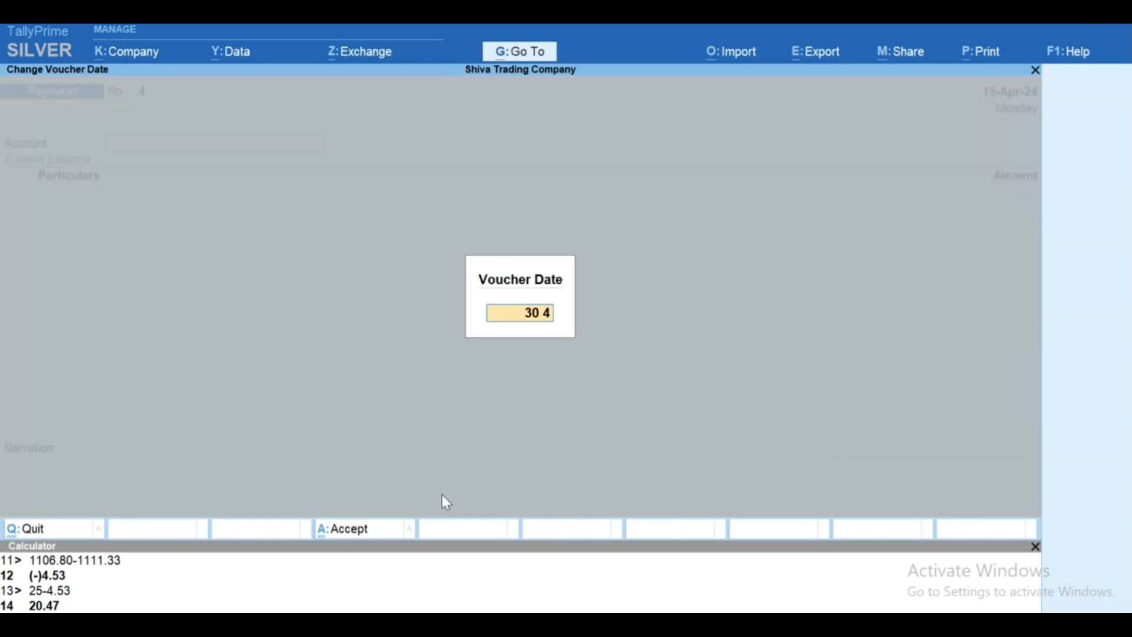
key(Return)
key(Return)
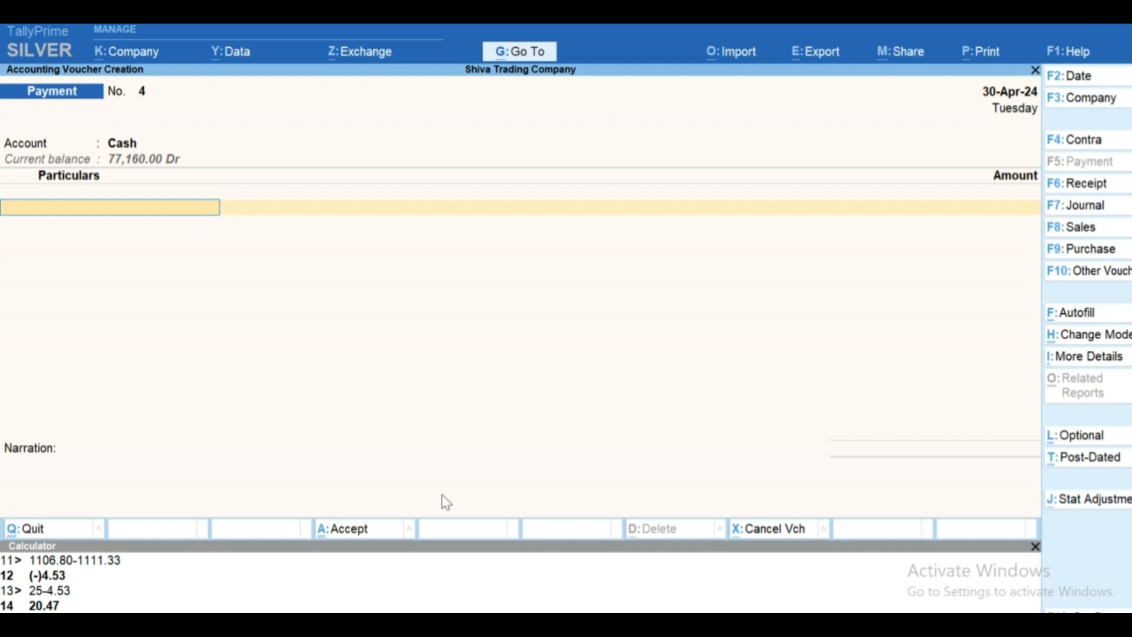
- Change the open payment voucher's date to 8-4
key(F2)
text(8-4)
key(Return)
- Set Show Balances as on Voucher date to Yes in the payment voucher's configuration
key(F12)
key(Down)
key(Down)
key(Down)
key(Down)
key(Down)
key(Down)
key(Down)
key(Down)
key(Down)
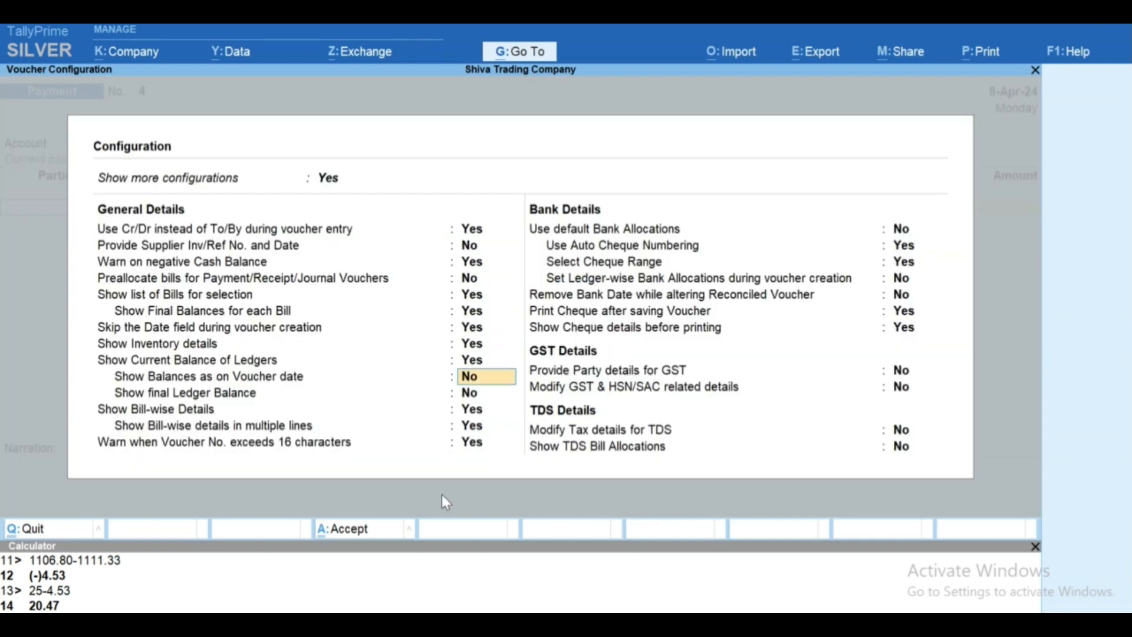
key(Down)
key(Down)
key(ctrl+a)
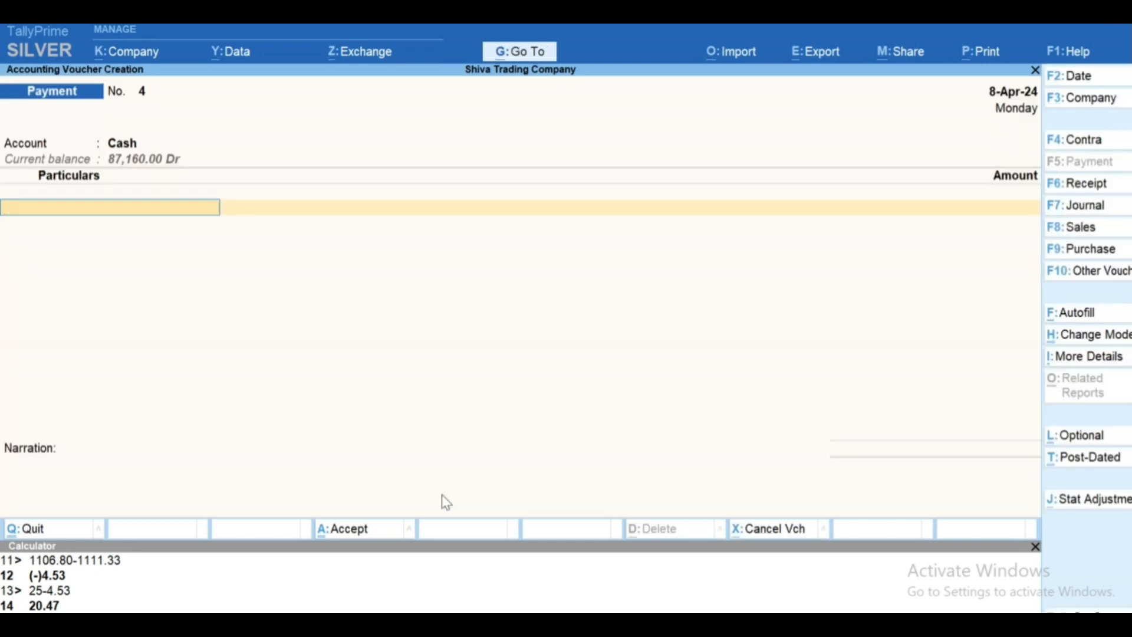
- Change the payment voucher's date to 15 and after that to 3-4 to compare the Cash balance by date
key(F2)
text(15)
key(Return)
key(F2)
text(3-4)
key(Return)
- Review the Show Balances as on Voucher date option in the voucher configuration and accept the settings
key(F12)
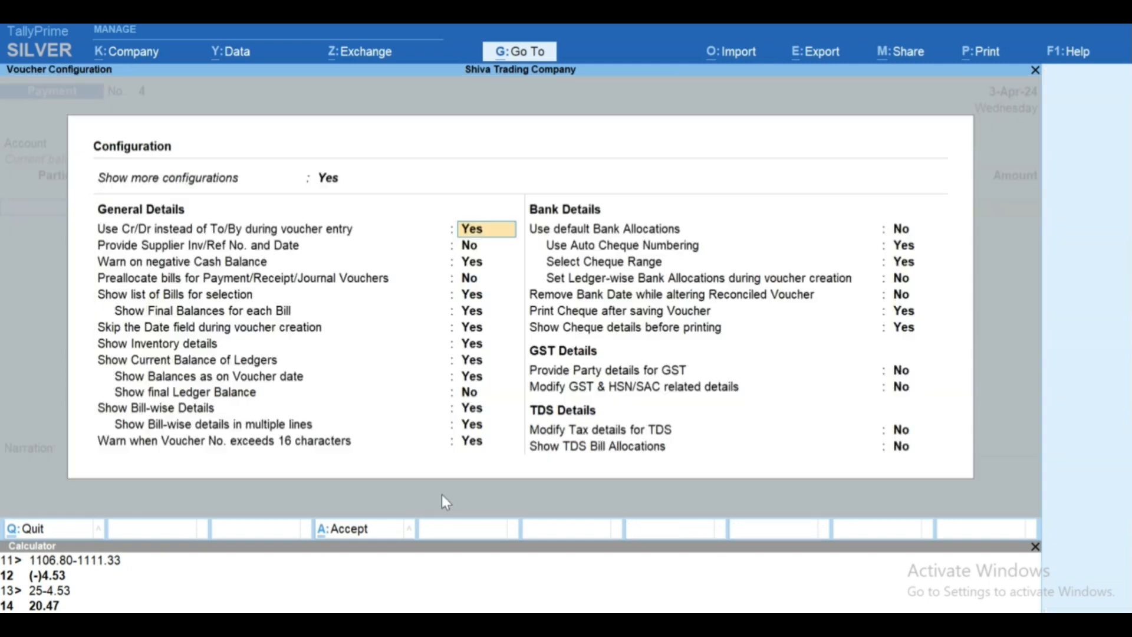
key(Down)
key(Down)
key(Down)
key(Down)
key(Down)
key(Down)
key(Down)
key(Down)
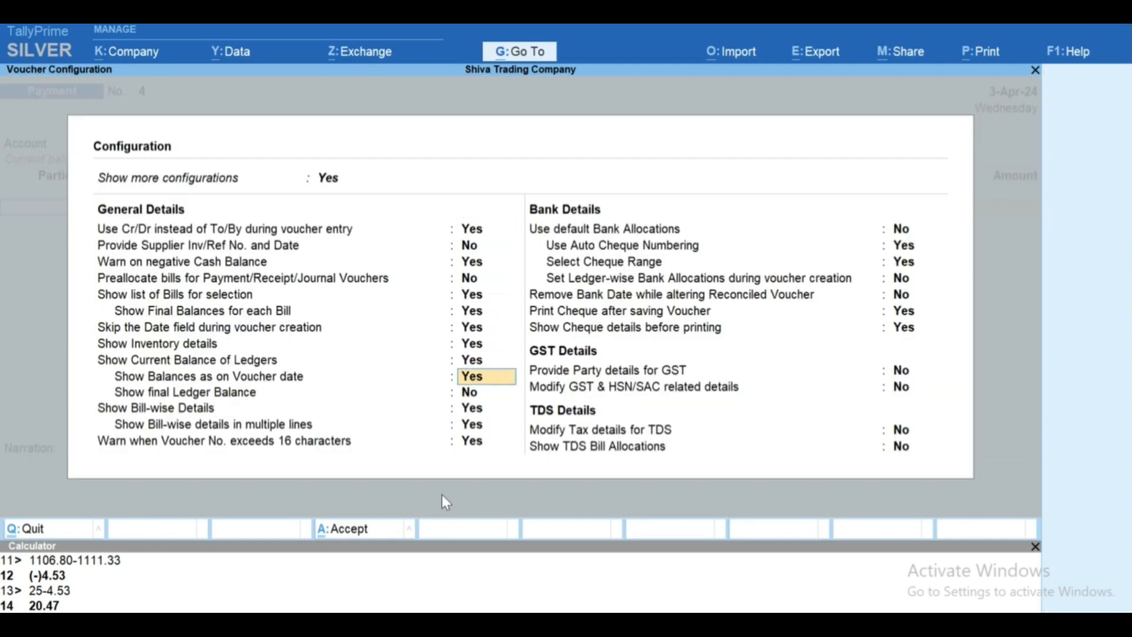
key(ctrl+a)
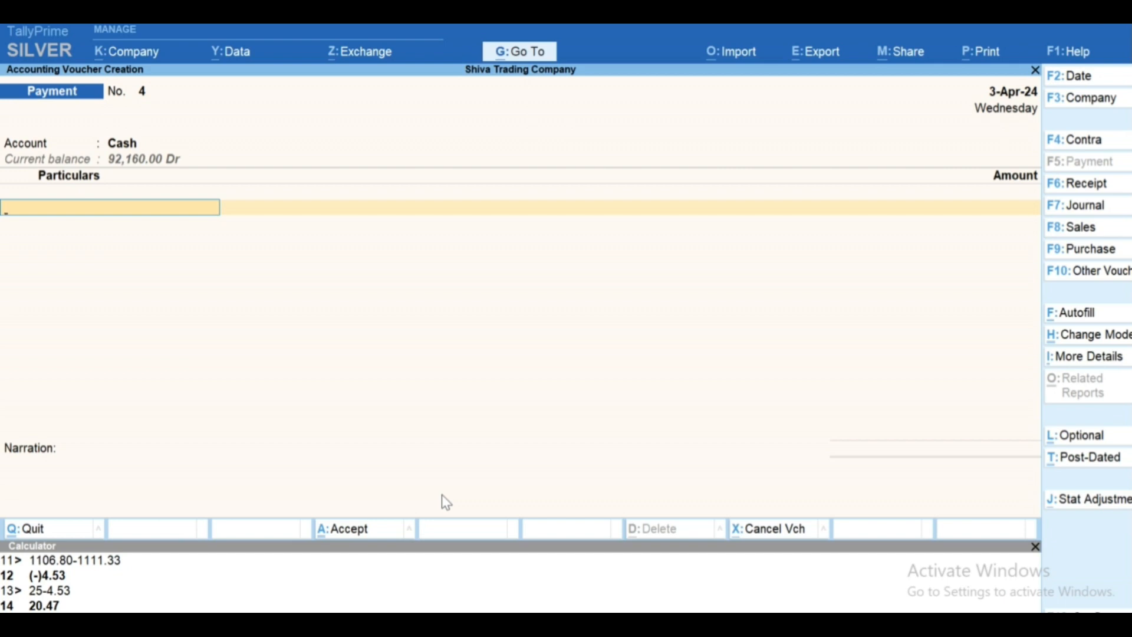
- Leave the payment entry and start a sales voucher with Cash as the party account, accepting its blank party details
key(Escape)
key(Return)
key(Return)
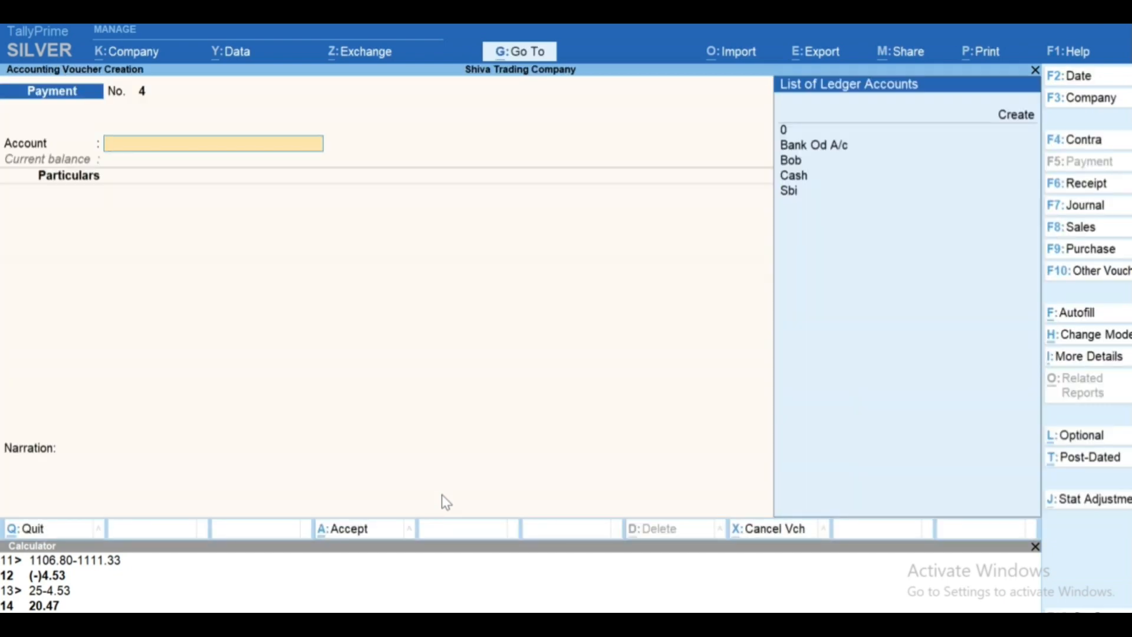
key(F8)
text(c)
key(Return)
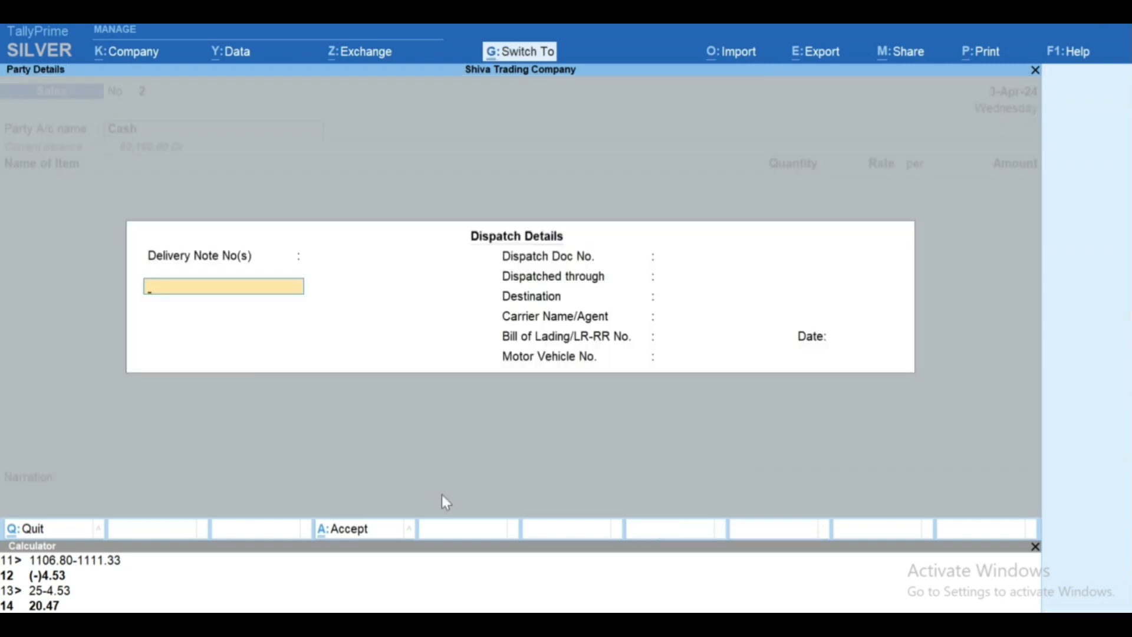
key(ctrl+a)
key(ctrl+a)
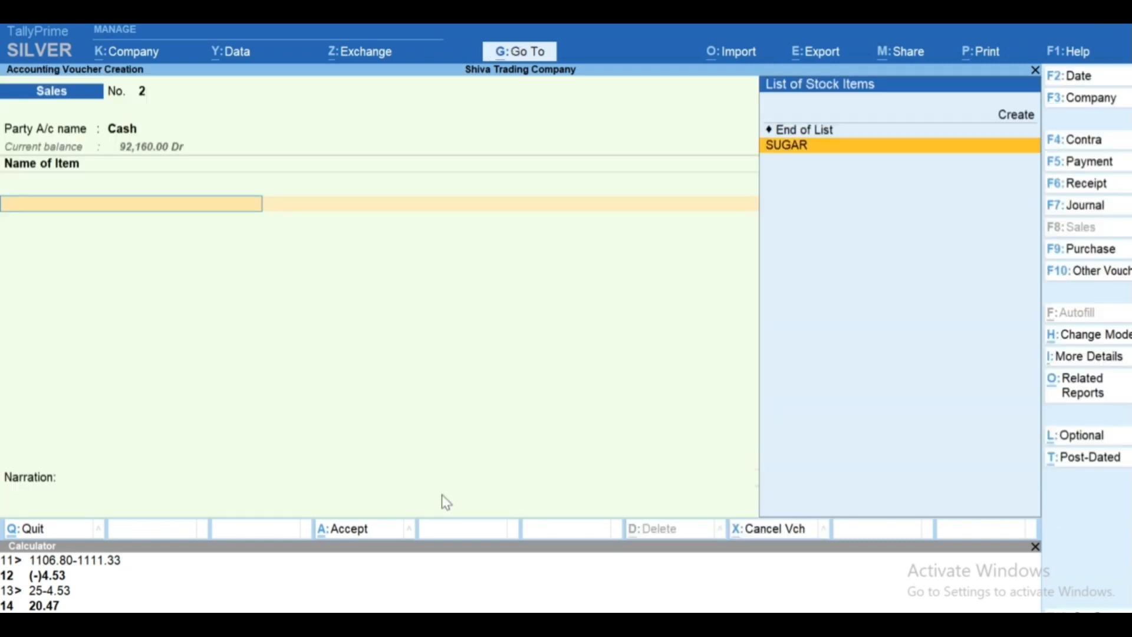
- Select SUGAR as the sales item and set Warn on negative Stock Balance to Yes in the voucher configuration
key(Return)
key(F12)
key(Down)
key(Down)
key(Down)
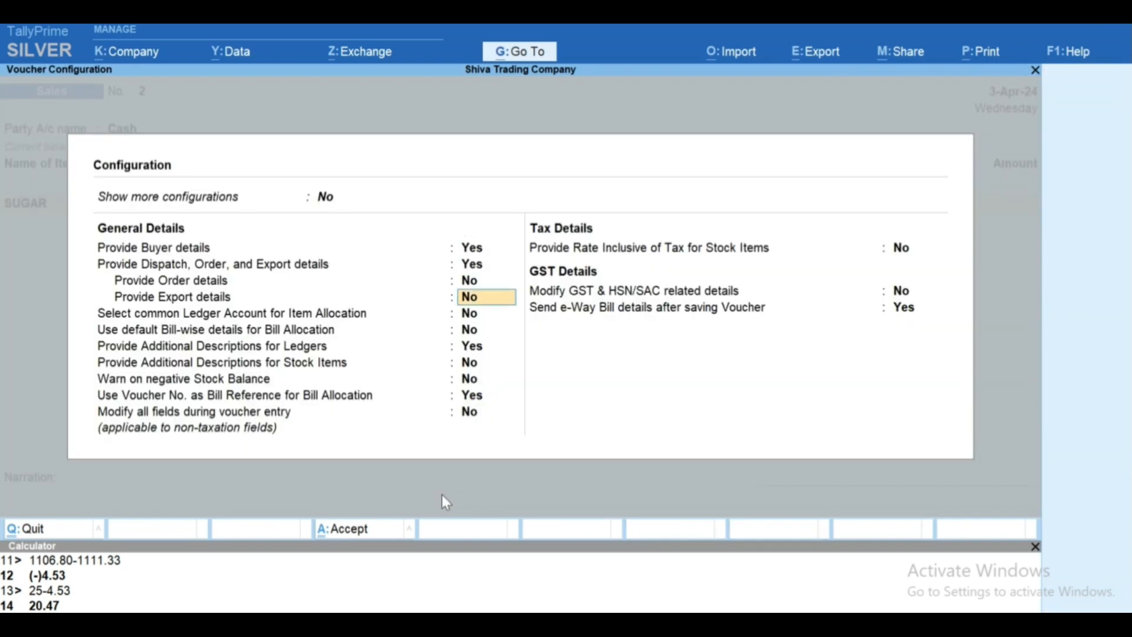
key(Down)
key(Down)
key(Down)
key(Down)
key(Down)
text(y)
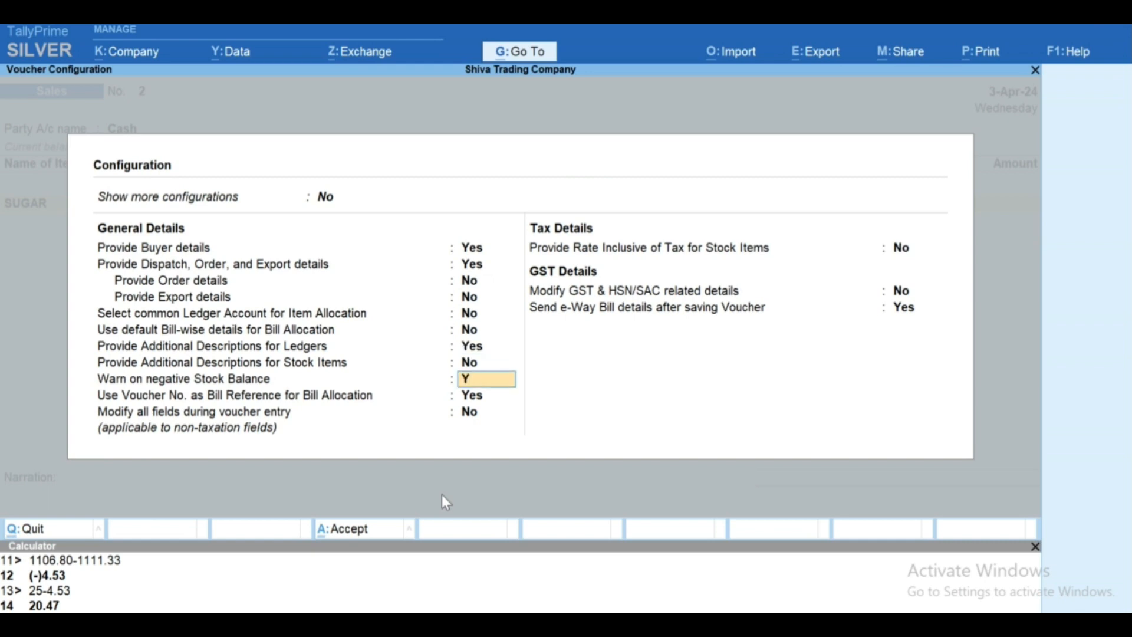
key(ctrl+a)
- Enter a quantity of 4 bags for SUGAR to test the negative stock check
text(4)
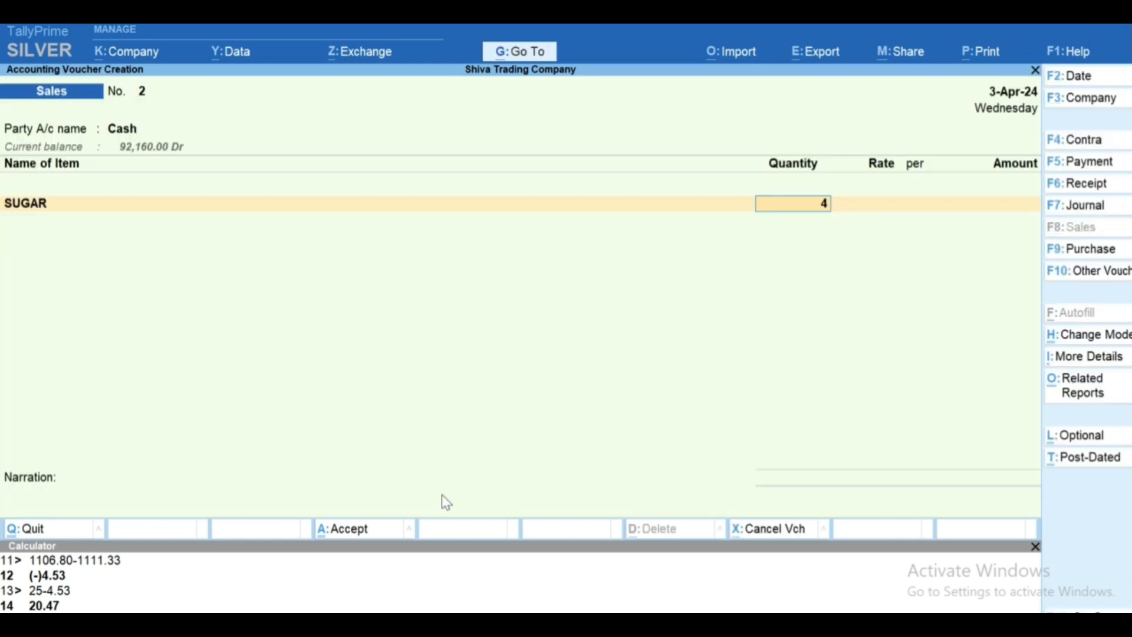
key(Return)
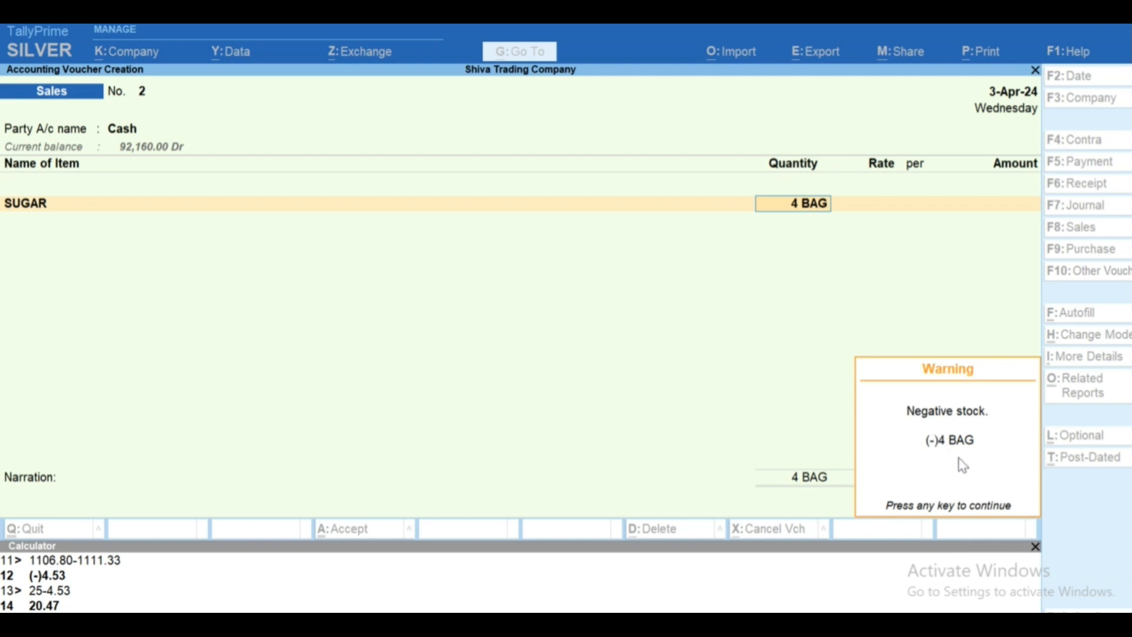
key(Escape)
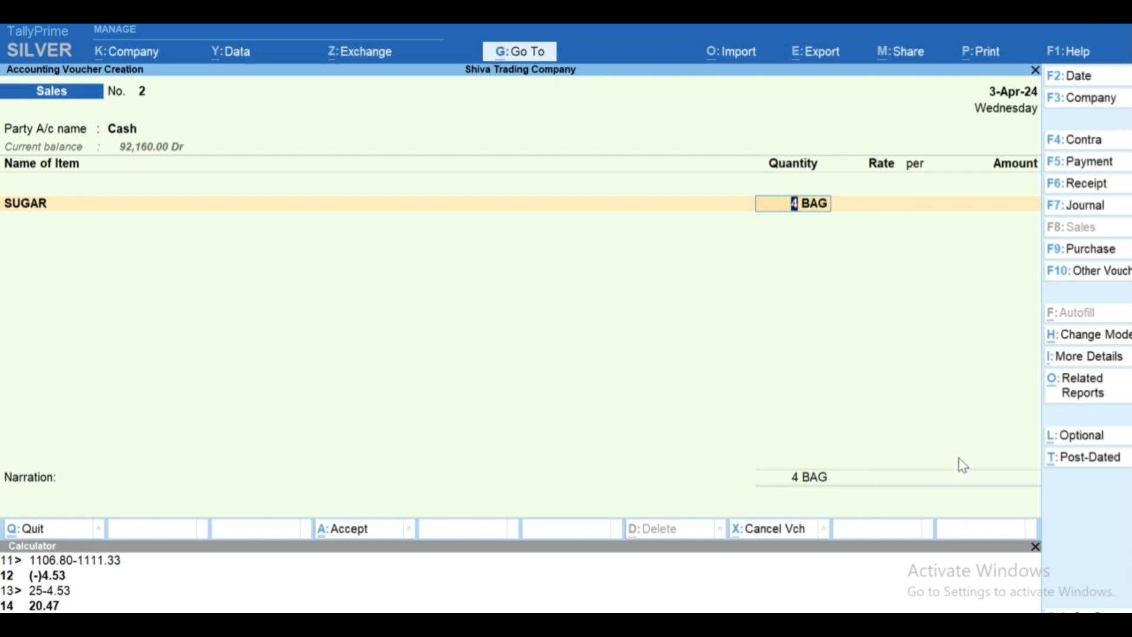
- Set Warn on negative Stock Balance to No in the sales voucher's configuration and accept the SUGAR quantity
key(F12)
key(Down)
key(Down)
key(Down)
key(Down)
key(Down)
key(Down)
key(Down)
key(Down)
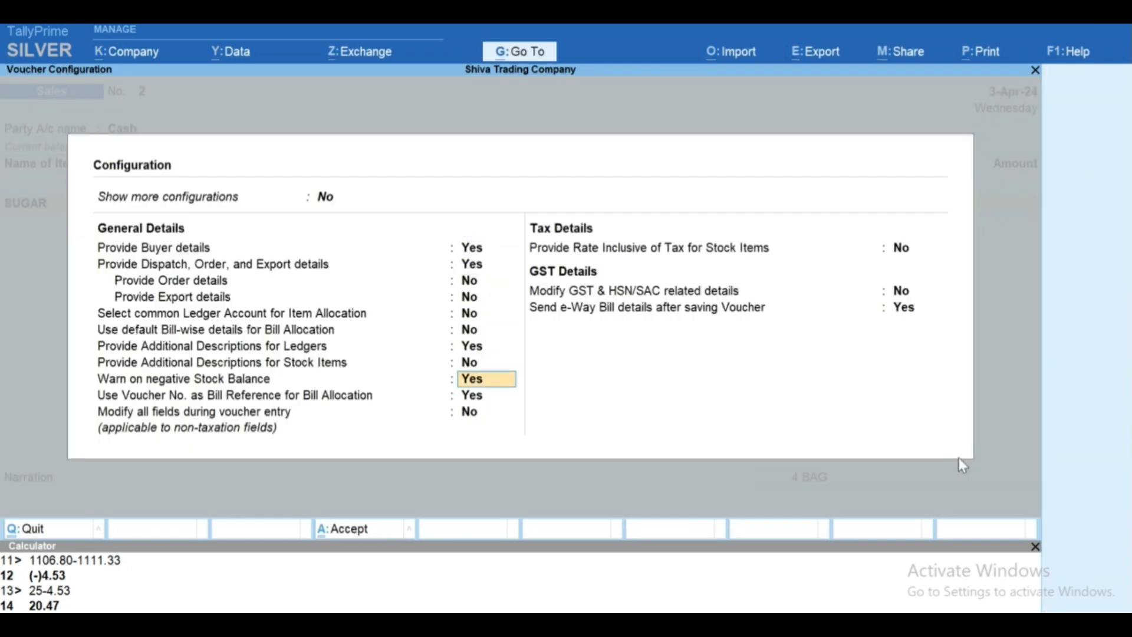
key(n)
key(ctrl+a)
key(Return)
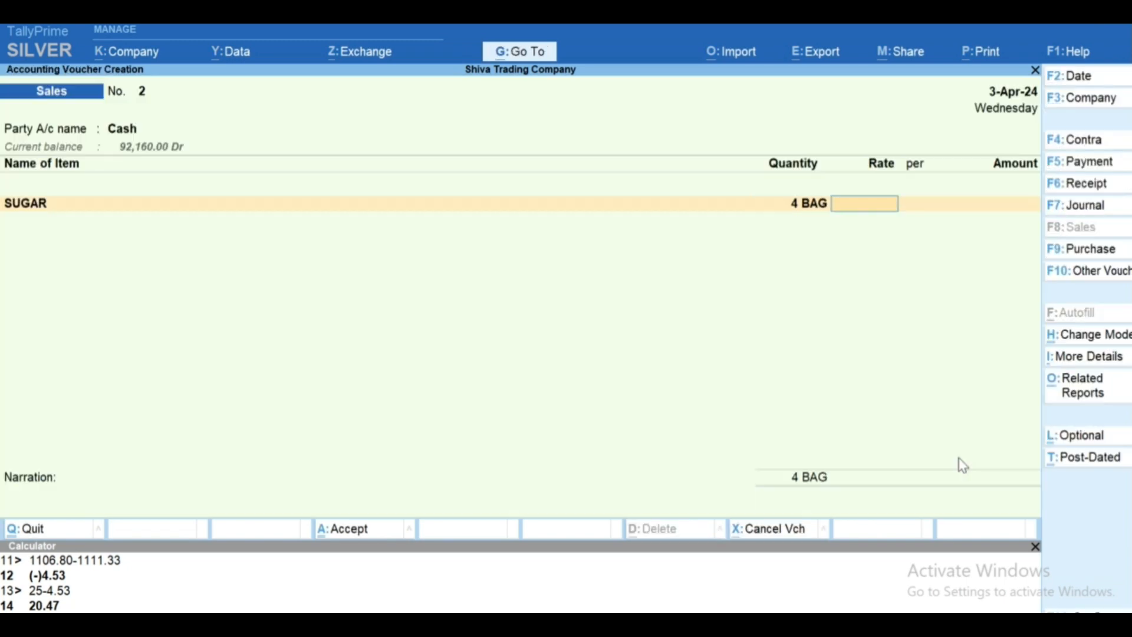
- Go back from the SUGAR line to the Cash party account and view its dispatch details
key(shift+Tab)
key(shift+Tab)
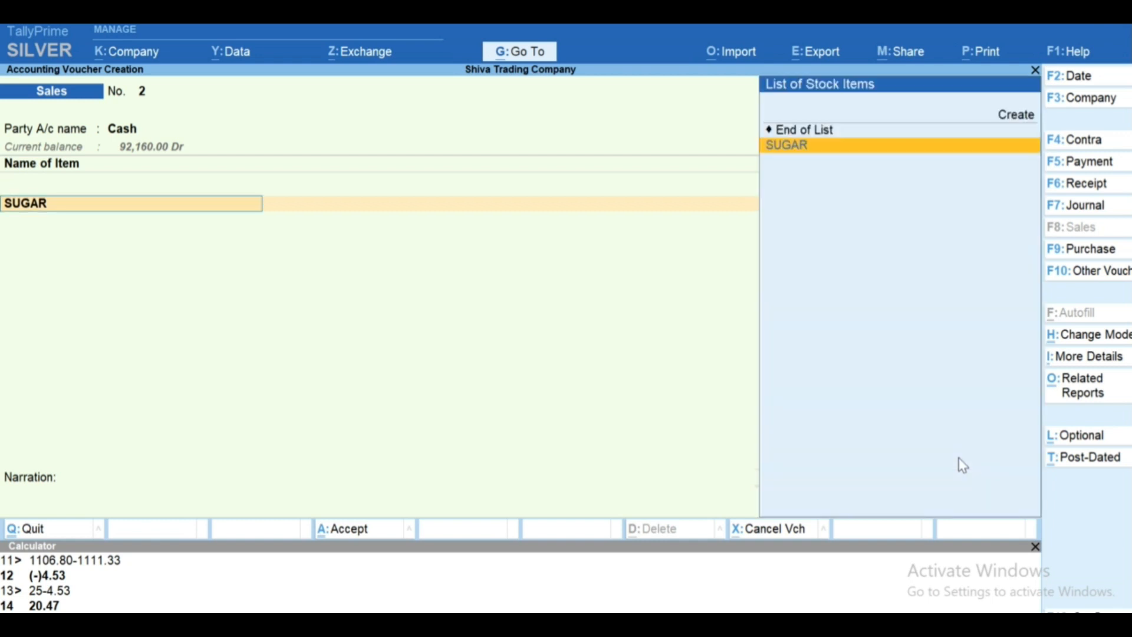
key(Return)
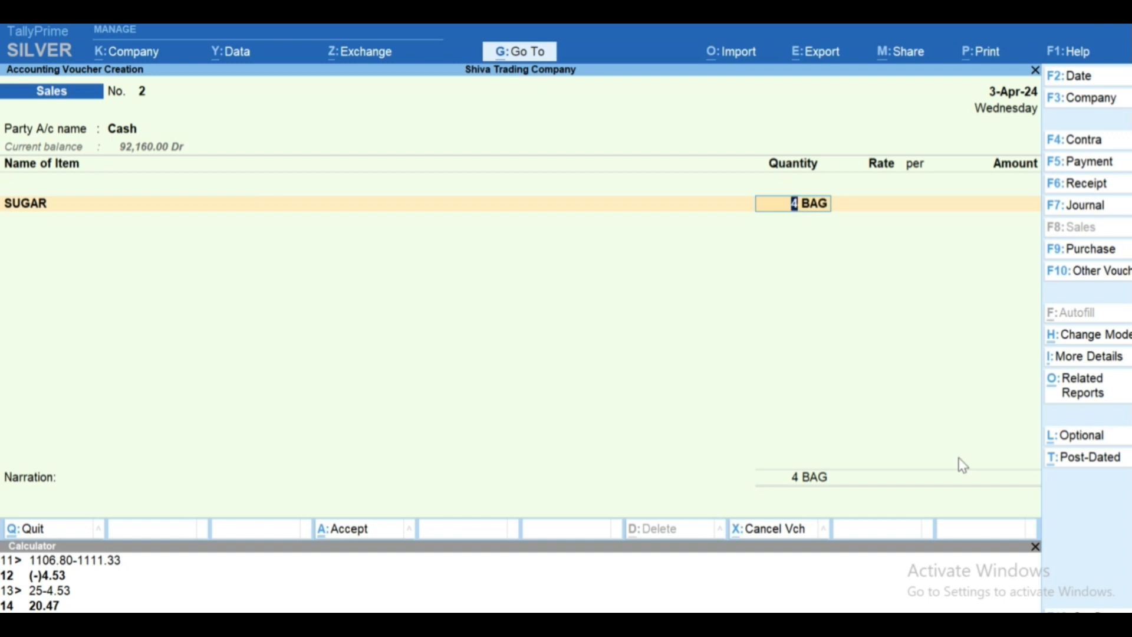
key(BackSpace)
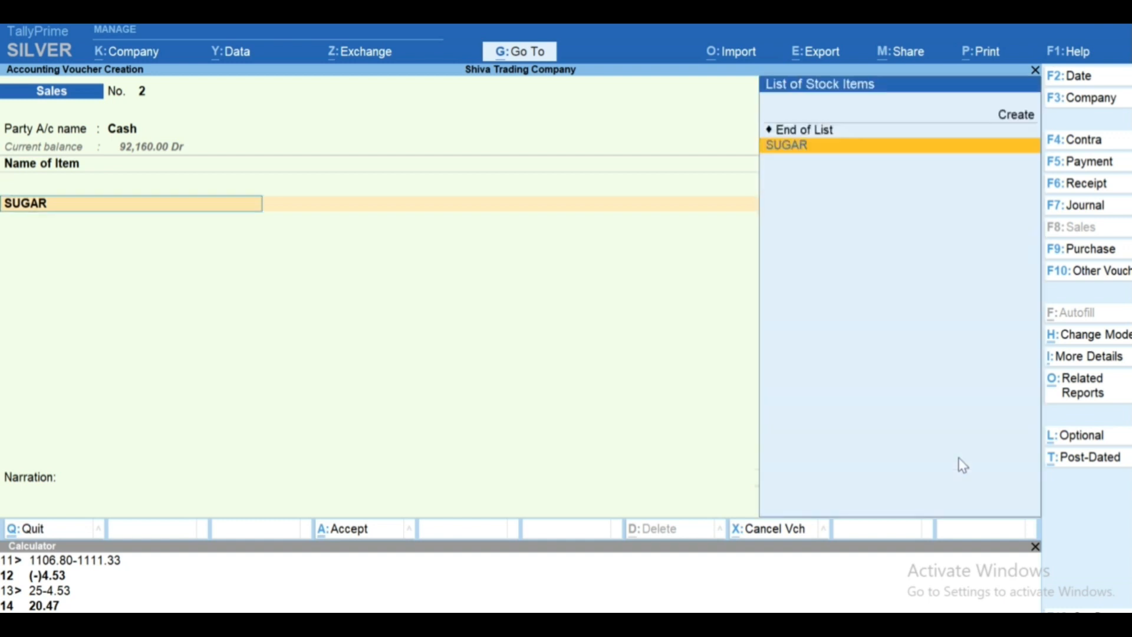
key(BackSpace)
key(Return)
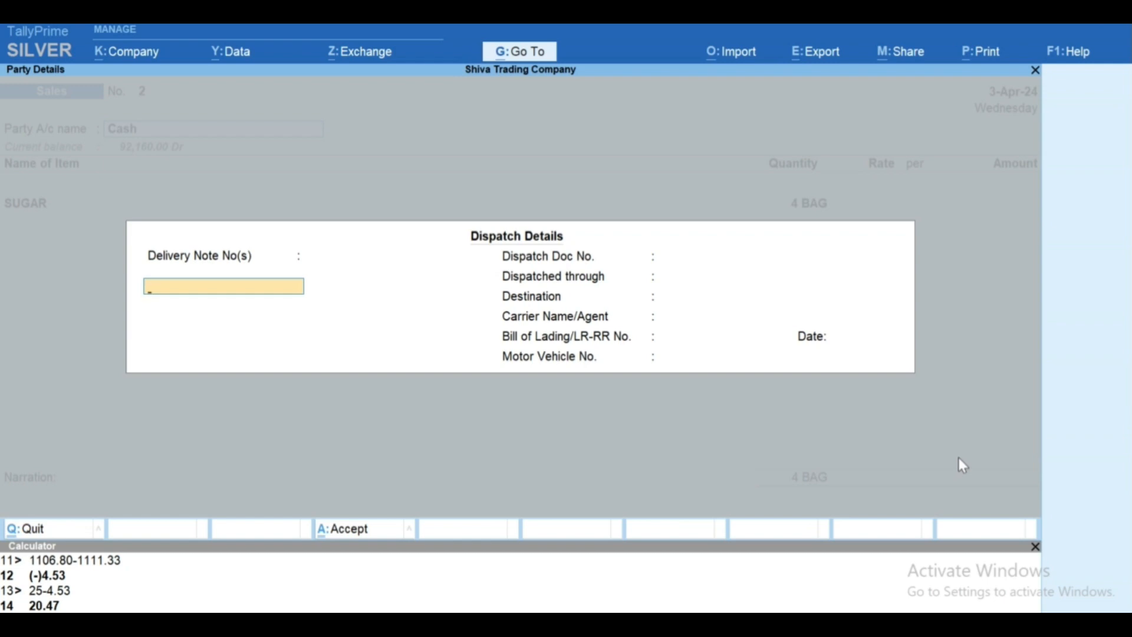
key(Escape)
- View the buyer, dispatch, order and export detail options in the sales voucher's configuration, leaving them as they are
key(F12)
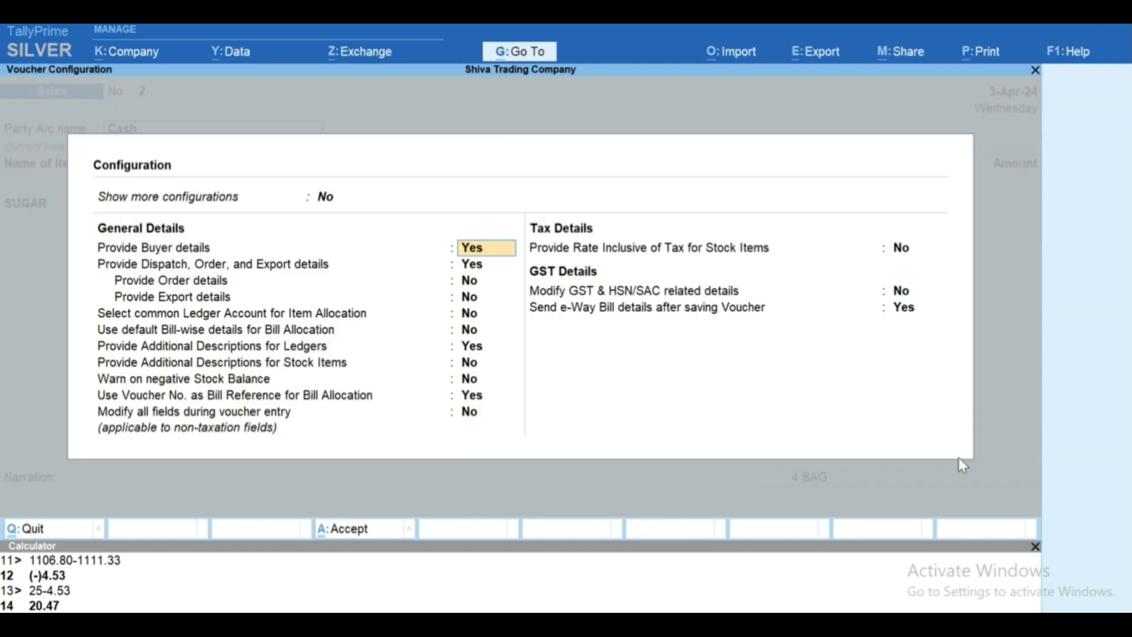
key(Down)
key(Down)
key(Escape)
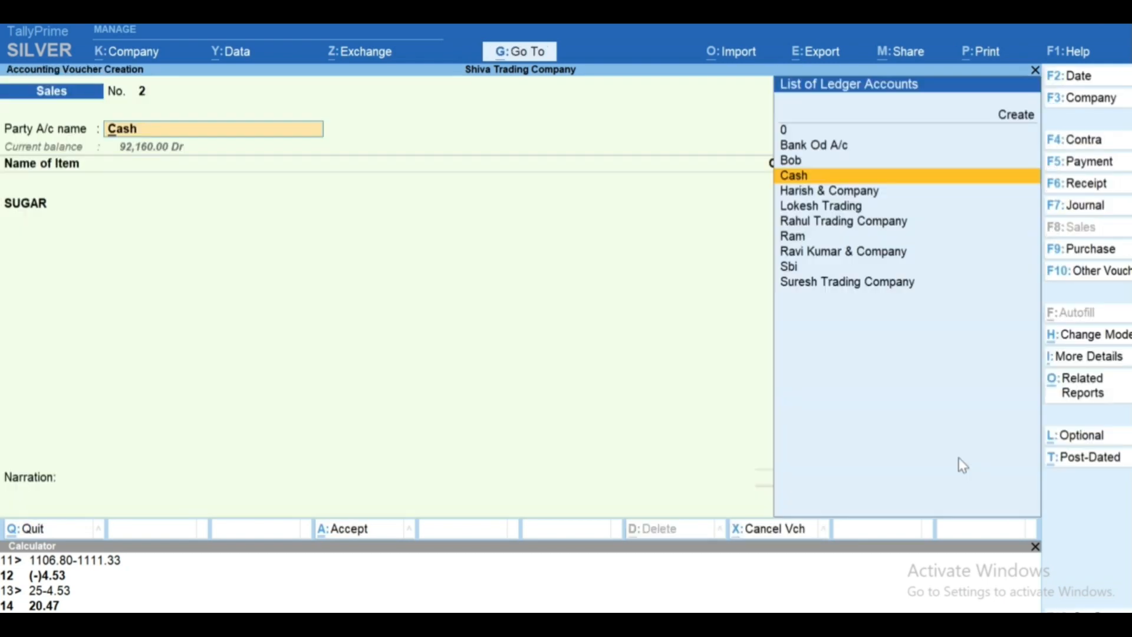
- View the Cash party's details and the buyer details option in the sales voucher's configuration, leaving both as they are
key(Return)
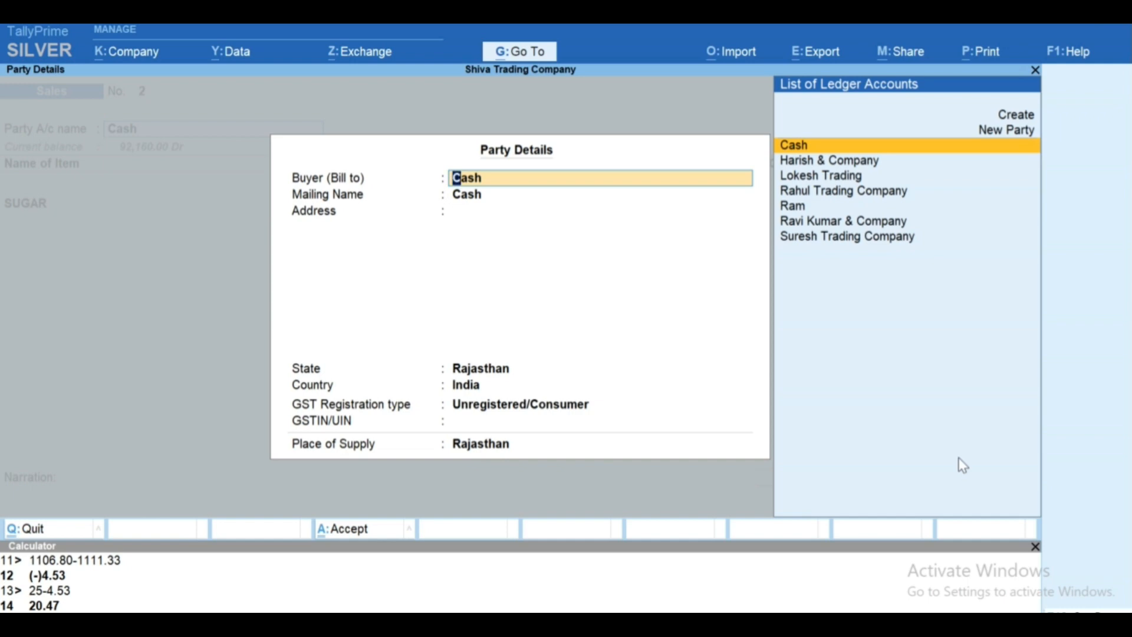
key(Return)
key(Return)
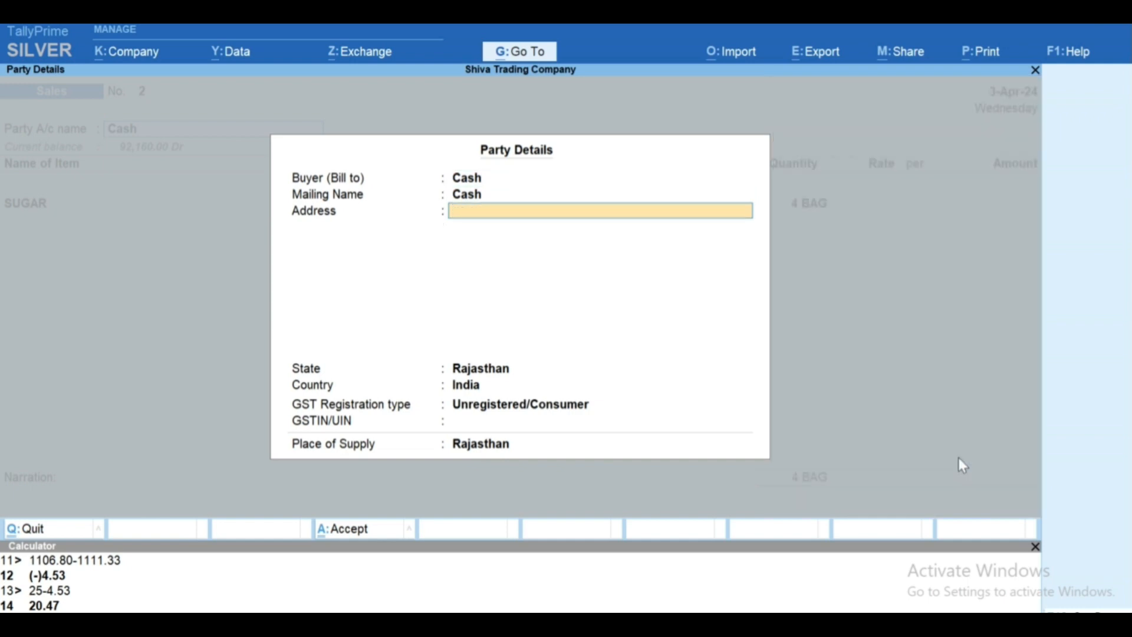
key(Escape)
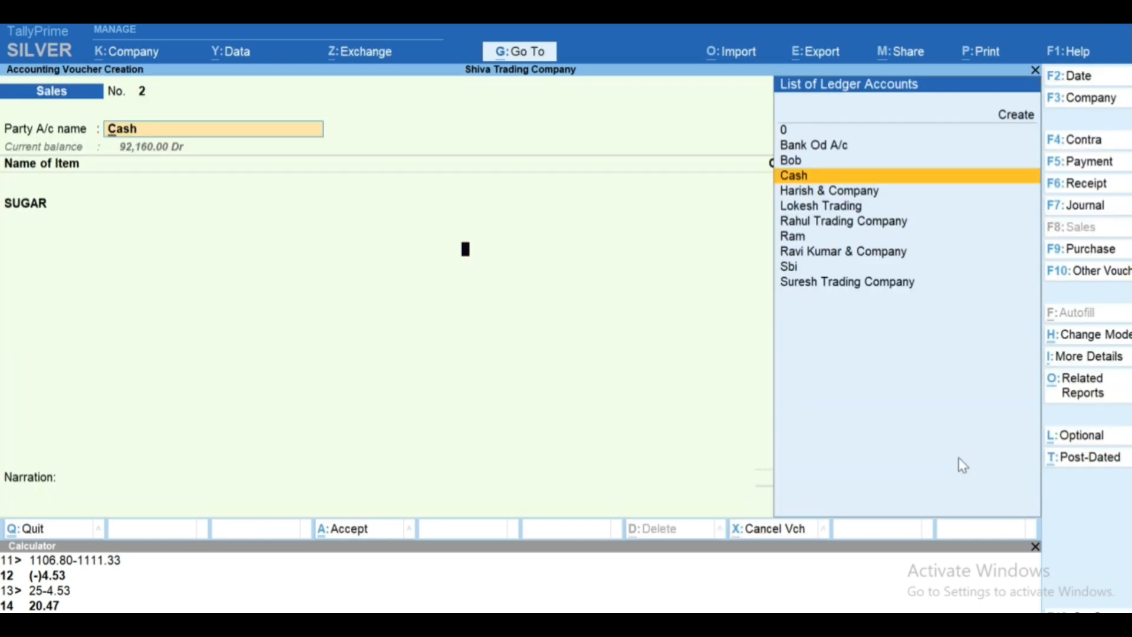
key(F12)
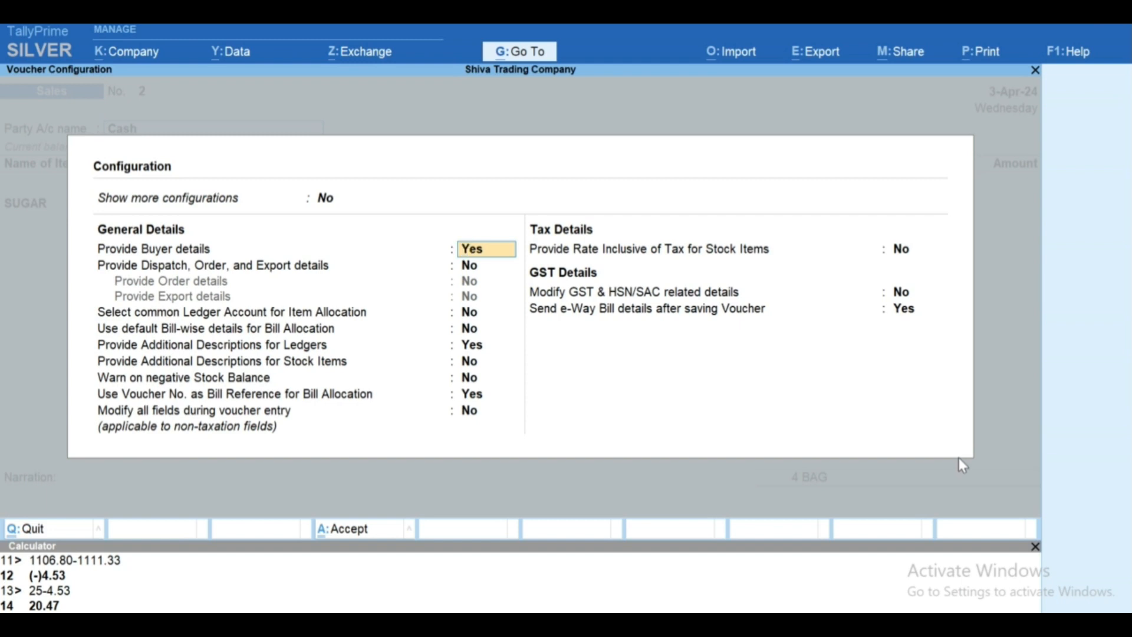
key(ctrl+a)
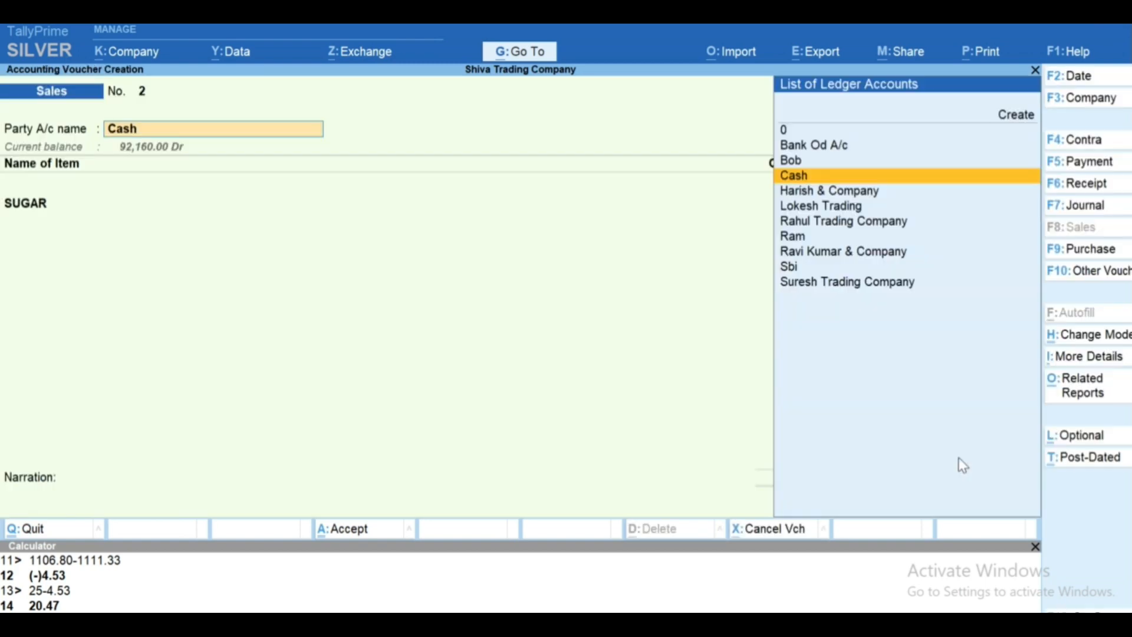
- Choose Harish & Company as the party, set Provide separate Buyer and Consignee details to Yes, and return to the party account
key(Down)
key(Return)
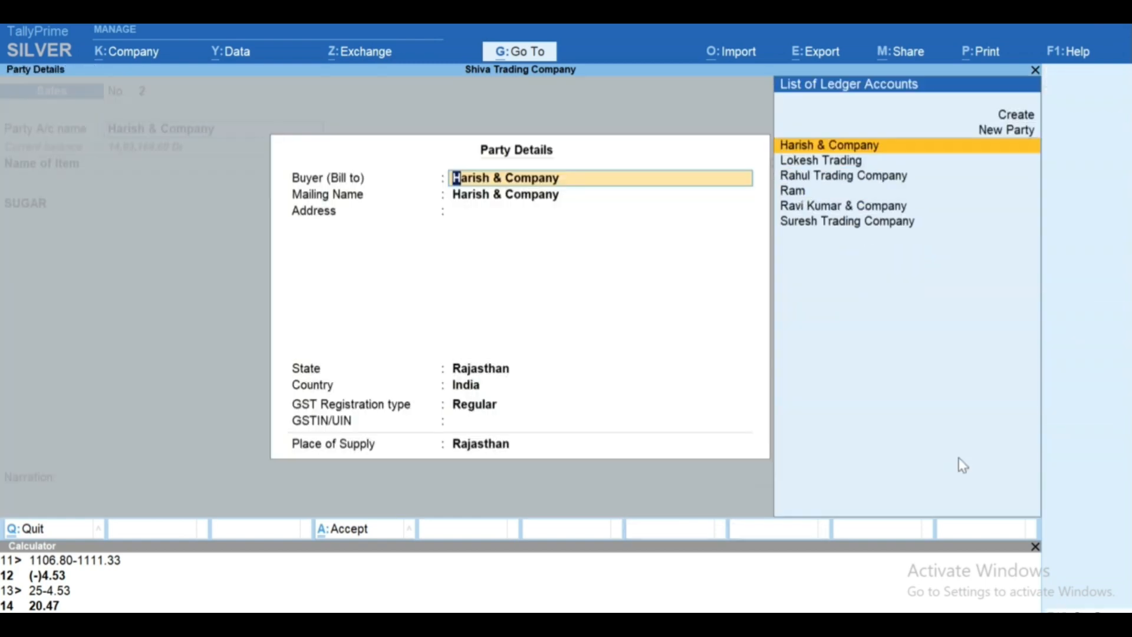
key(F12)
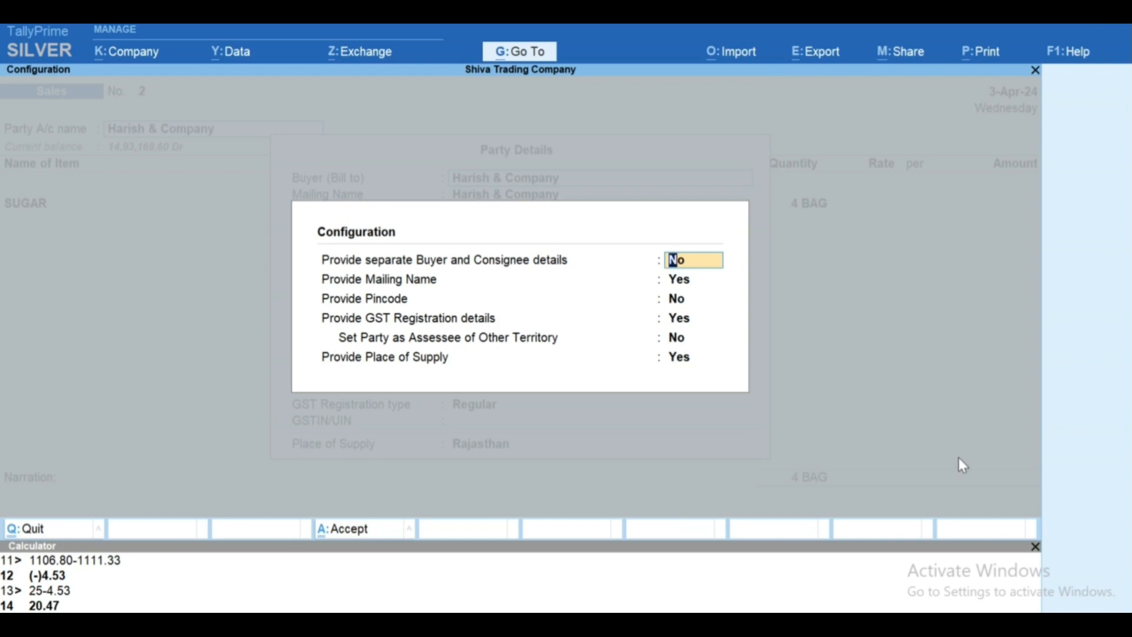
text(y)
key(Return)
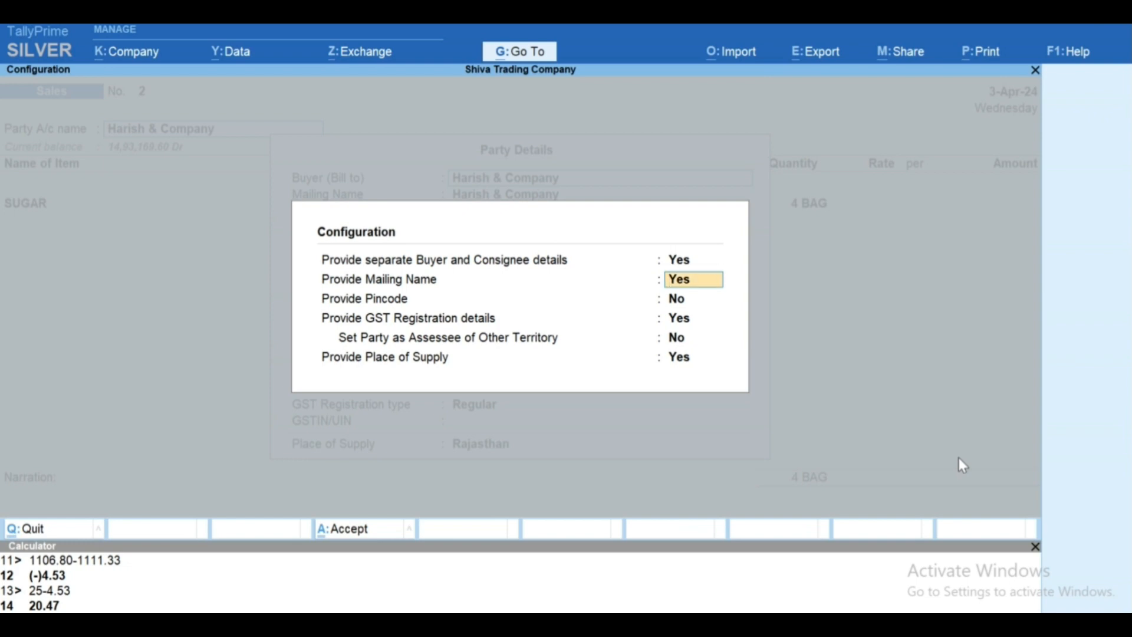
key(ctrl+a)
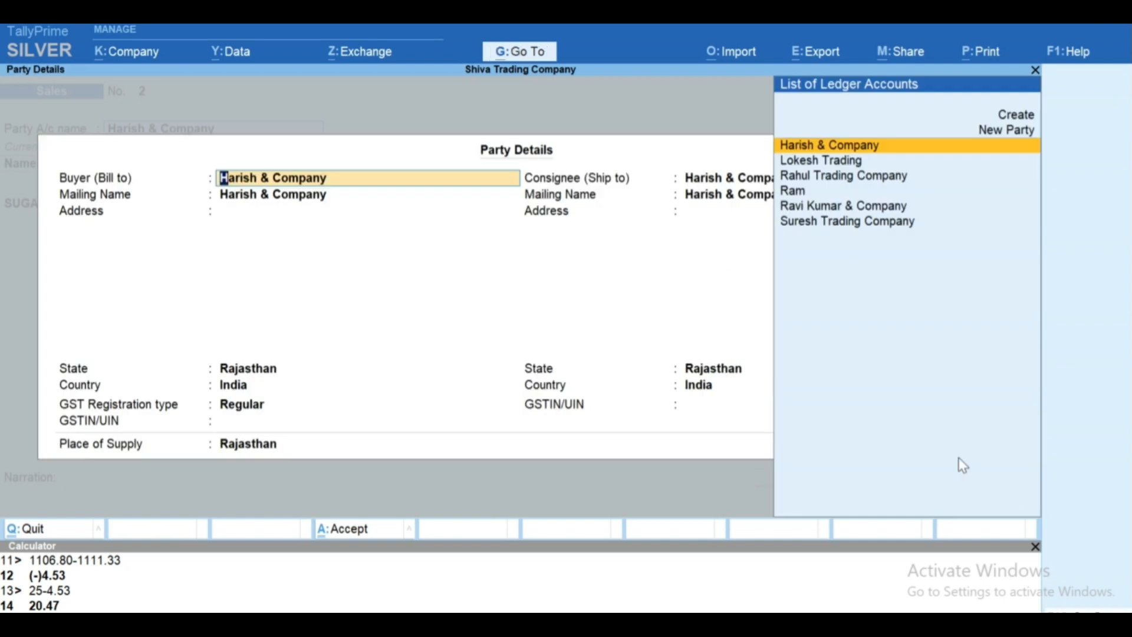
key(Return)
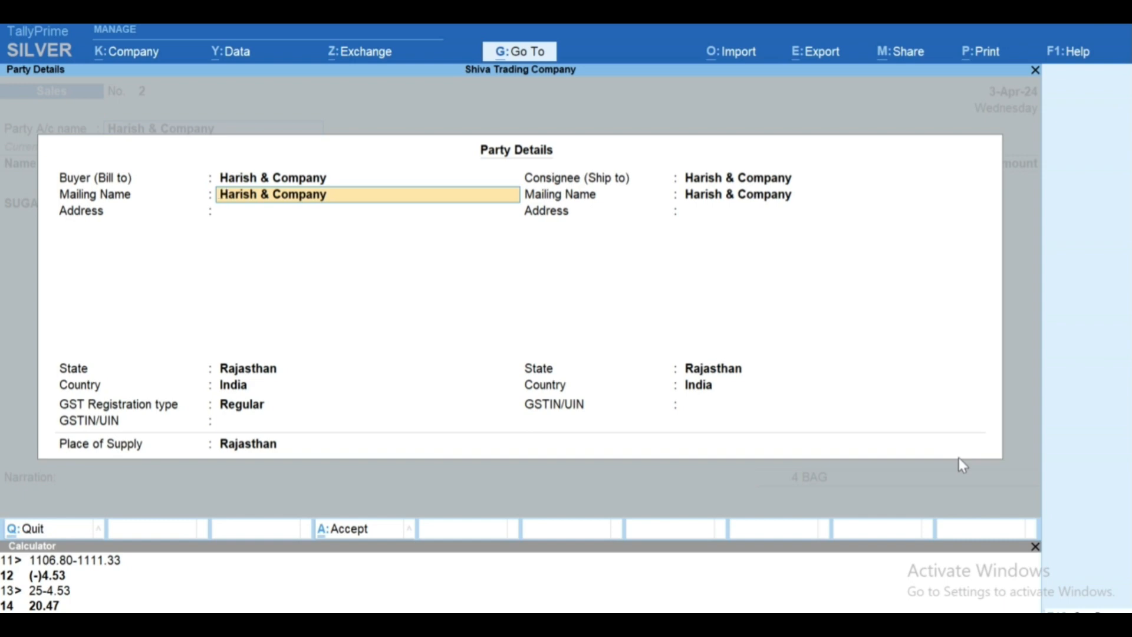
key(Escape)
key(Escape)
key(y)
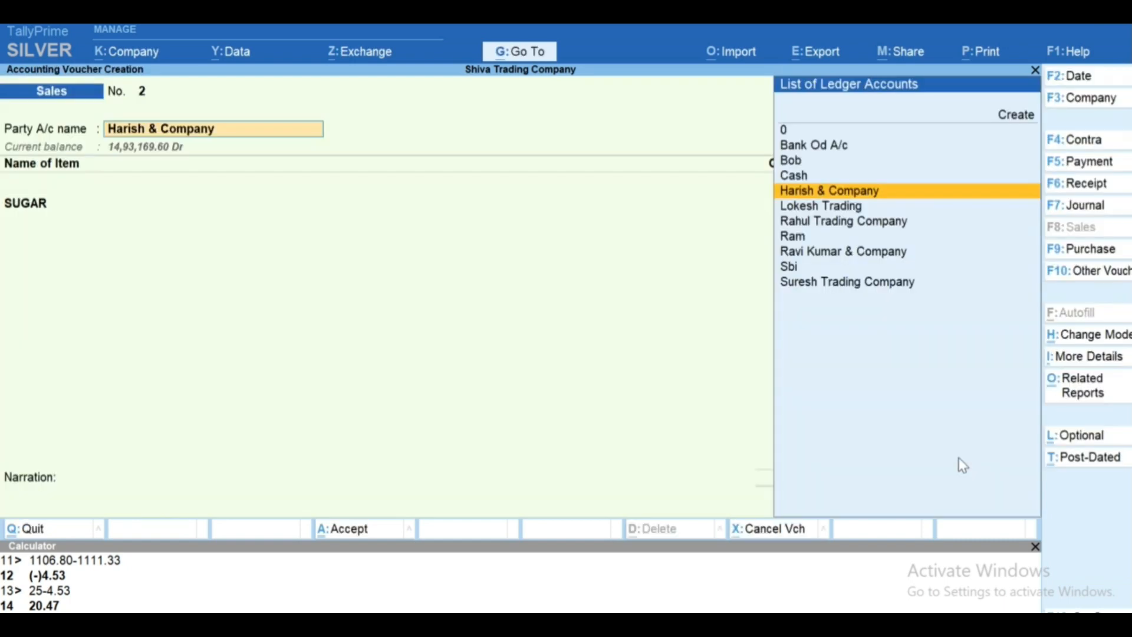
- Set Provide Dispatch, Order, and Export details and Provide Order details to Yes in the sales voucher's configuration
key(F12)
key(Down)
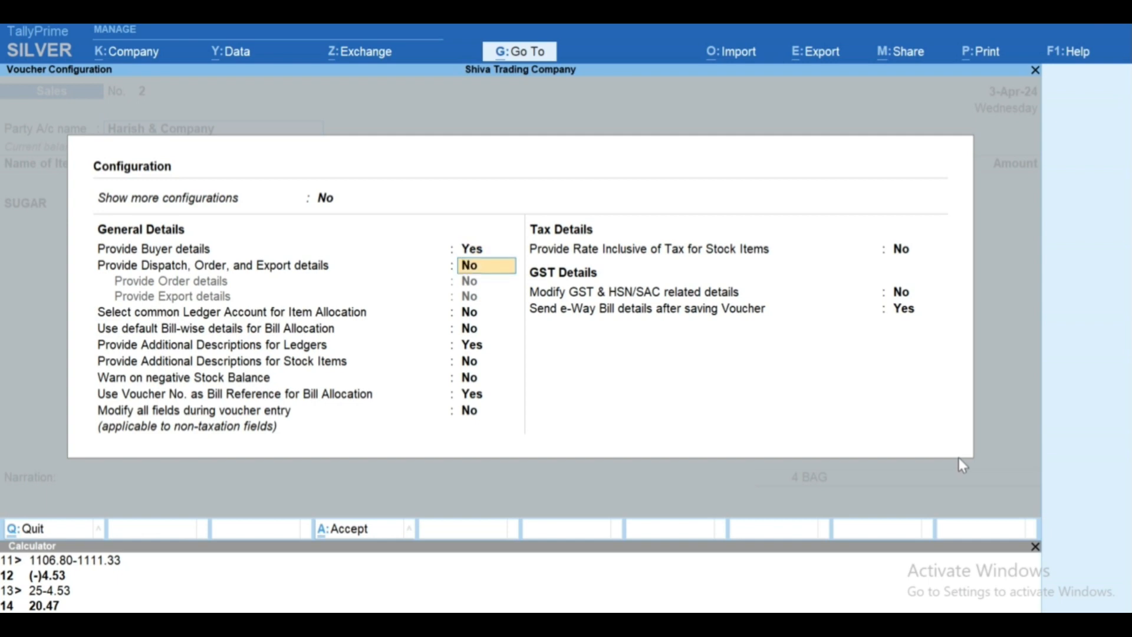
text(Y)
key(Return)
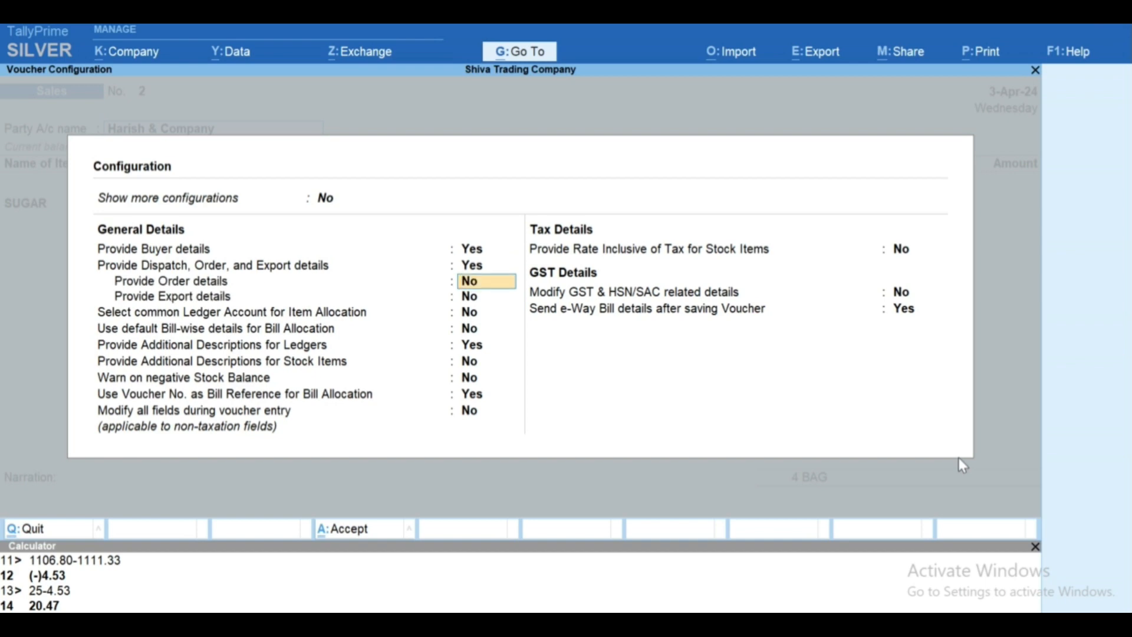
text(Y)
key(Return)
key(ctrl+a)
- Look through the dispatch and order detail fields for Harish & Company, from the delivery note to the order number
key(Return)
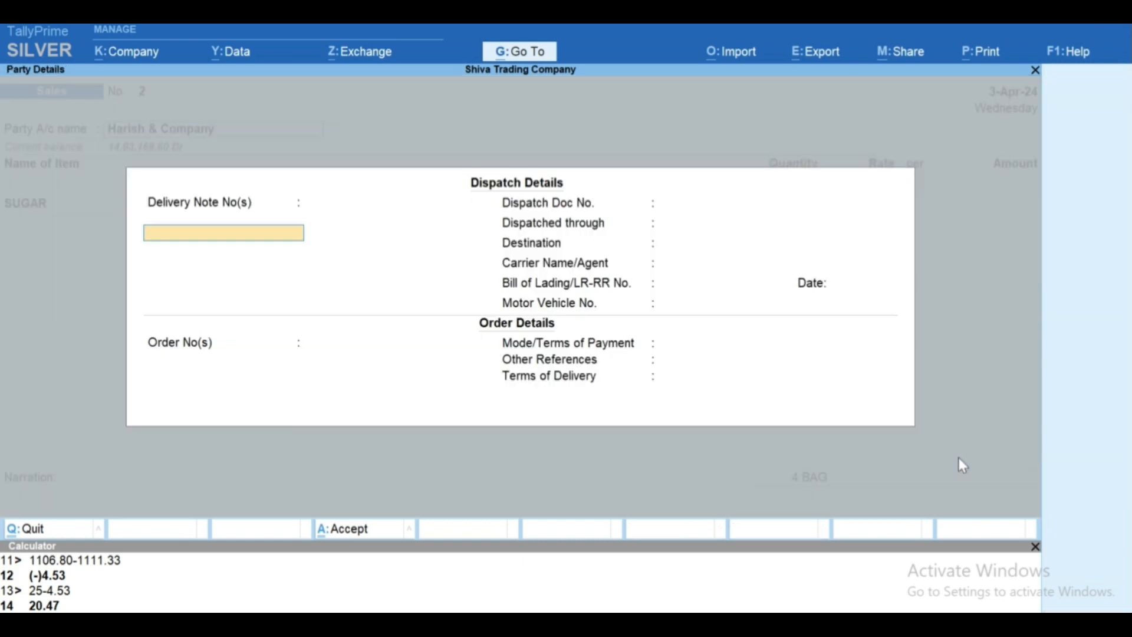
key(Return)
key(Return)
key(Return)
key(Return)
key(Return)
key(Return)
key(Return)
key(Return)
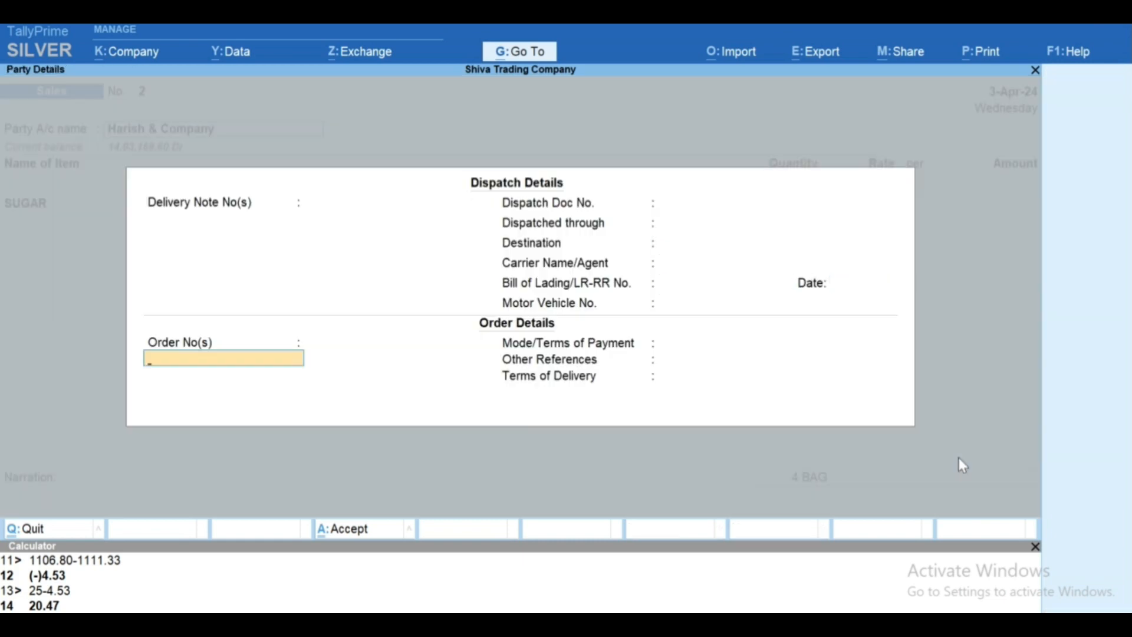
key(BackSpace)
key(BackSpace)
key(BackSpace)
key(BackSpace)
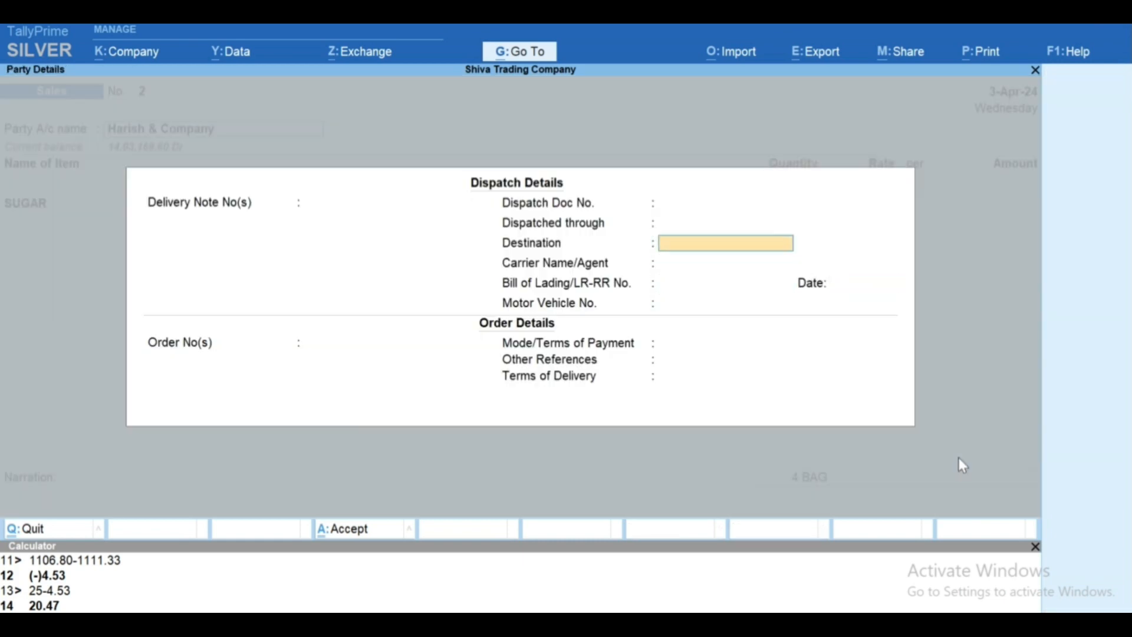
- Enter ASDHSADHAS as the Motor Vehicle No. in the dispatch details and leave the order details blank
key(Return)
key(Return)
key(Return)
key(Return)
text(ASD)
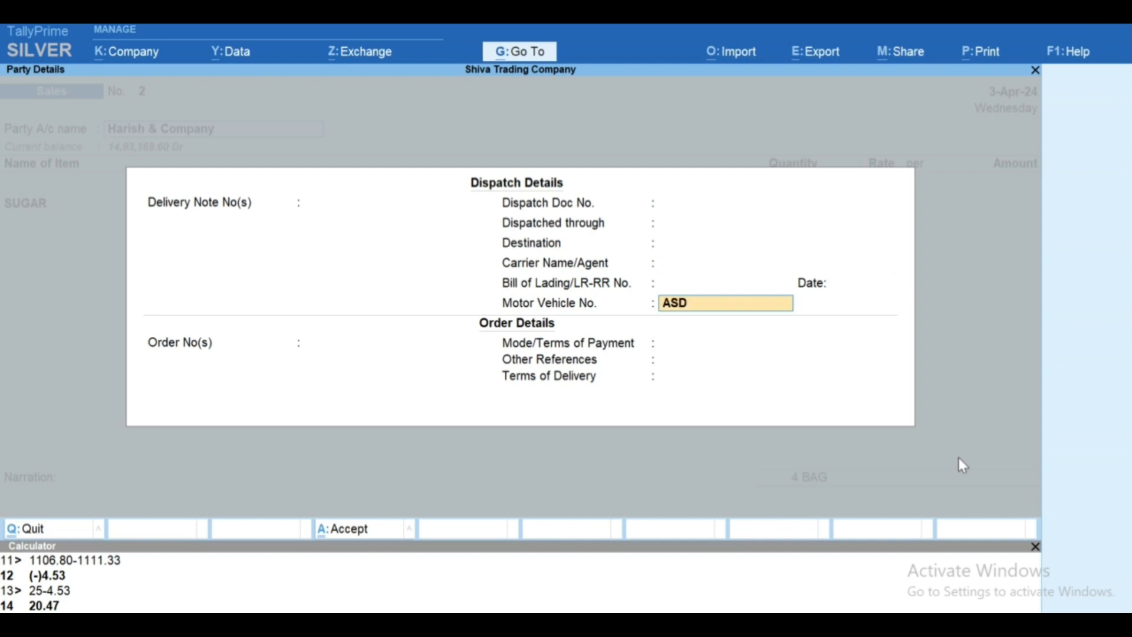
text(HSADHAS)
key(Return)
key(Return)
key(Return)
key(Return)
key(Return)
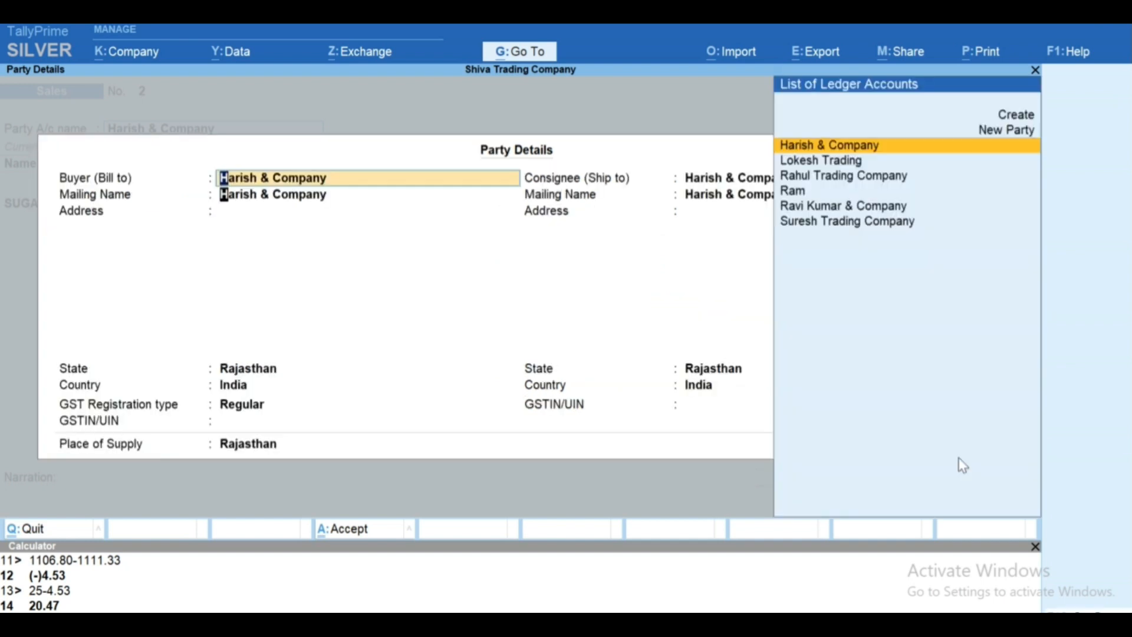
- Accept the buyer and consignee party details for Harish & Company and continue to the item line
key(Return)
key(Return)
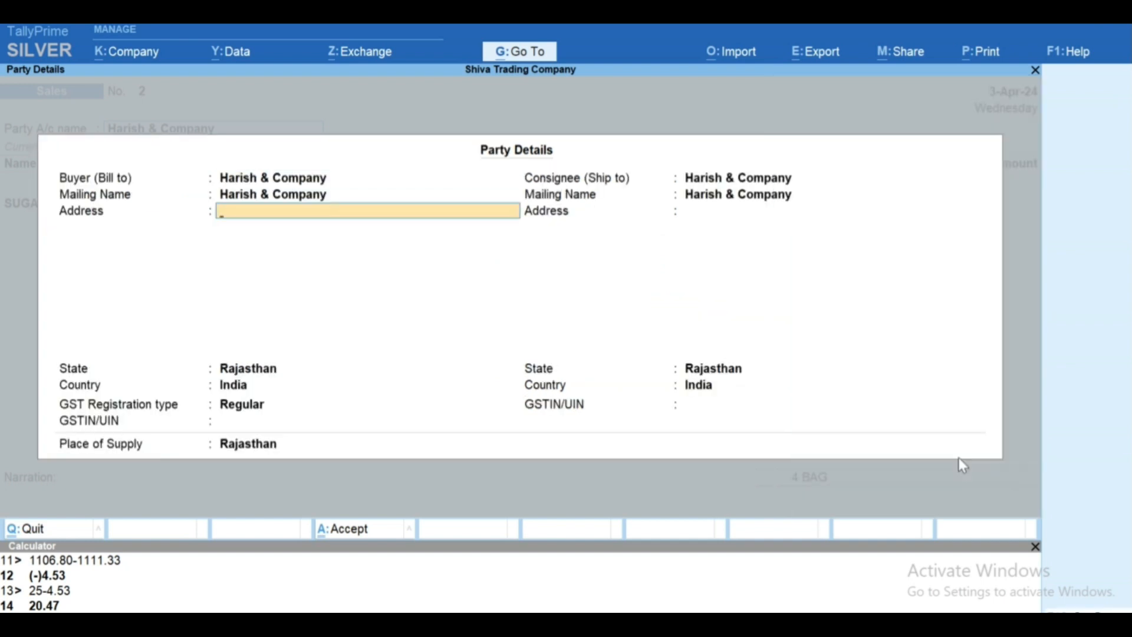
key(Return)
key(Return)
key(Return)
key(Return)
key(Return)
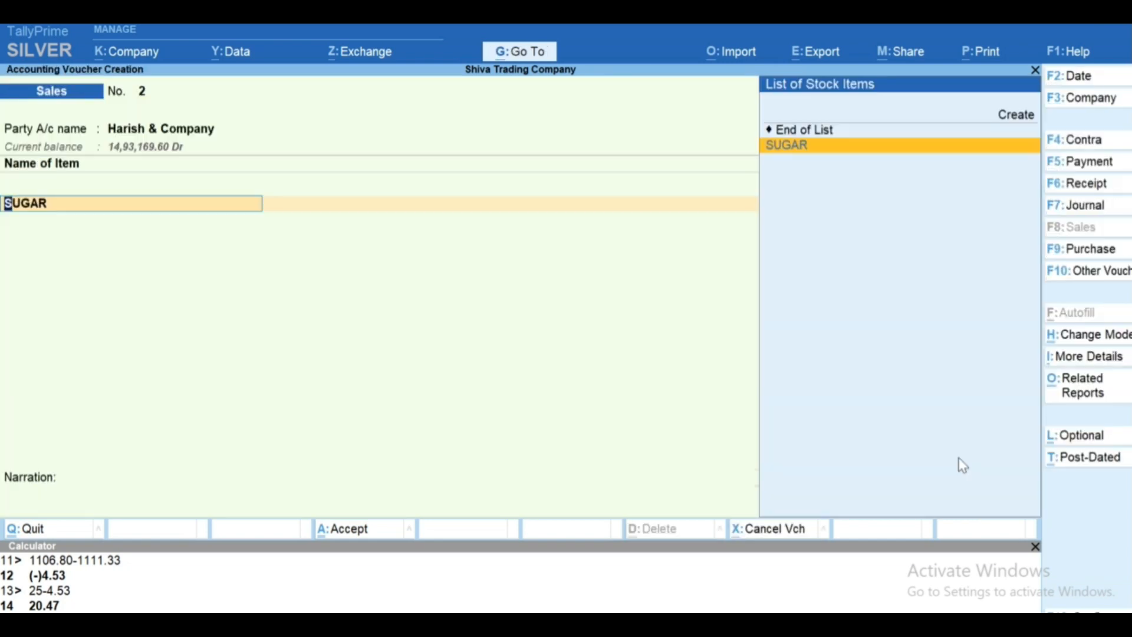
- Discard the unsaved sales voucher and start a blank one
key(BackSpace)
key(Escape)
key(y)
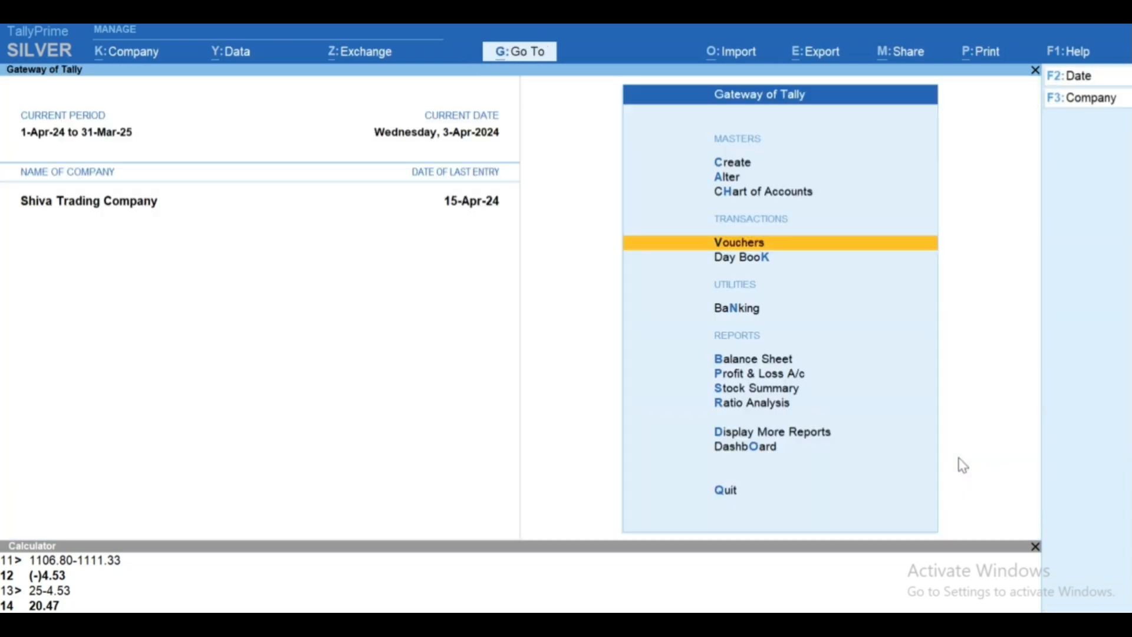
key(Return)
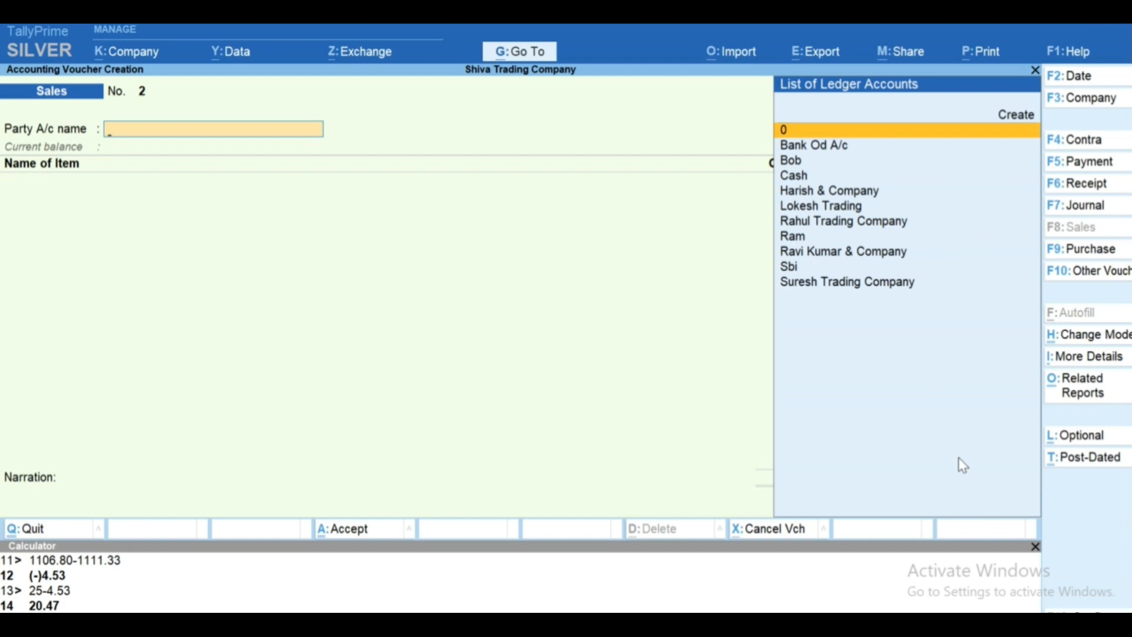
- Set Select common Ledger Account for Item Allocation to Yes in the sales voucher's configuration
key(F12)
key(Down)
key(Down)
key(Down)
key(Down)
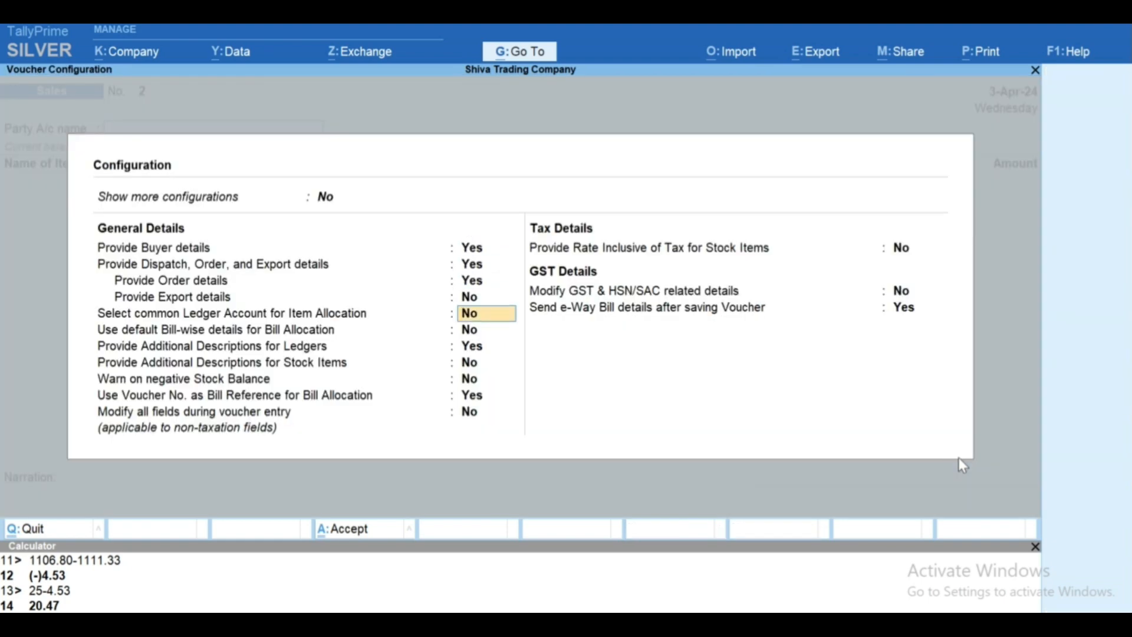
key(y)
key(Return)
key(ctrl+a)
- Choose Cash as the party with blank dispatch and order details, and SALES as the common sales ledger
text(c)
key(Return)
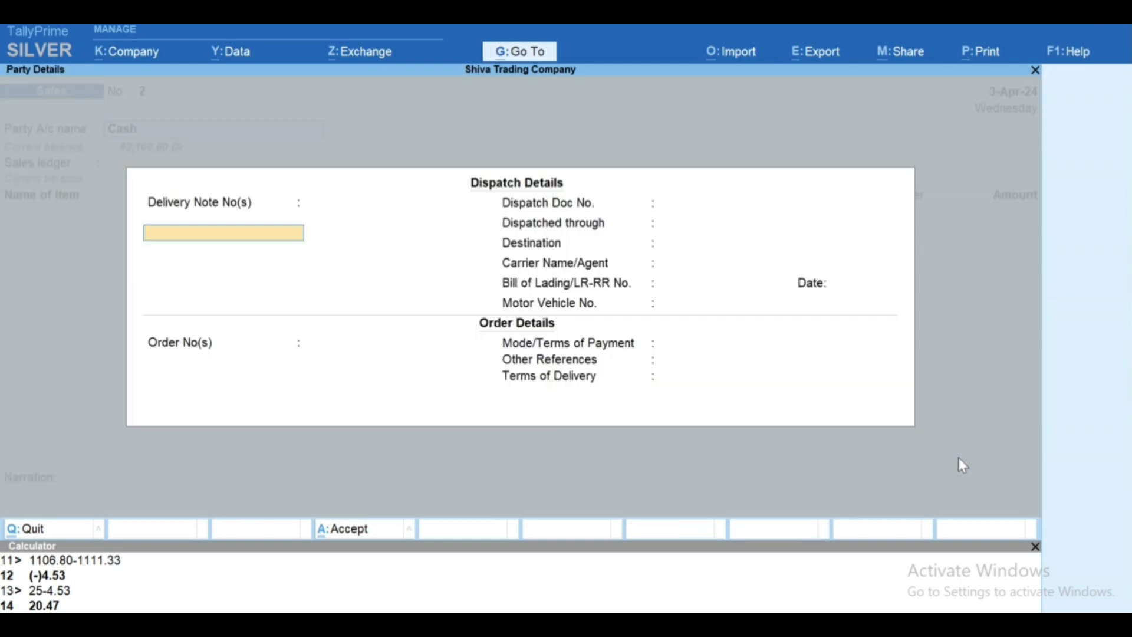
key(ctrl+a)
key(ctrl+a)
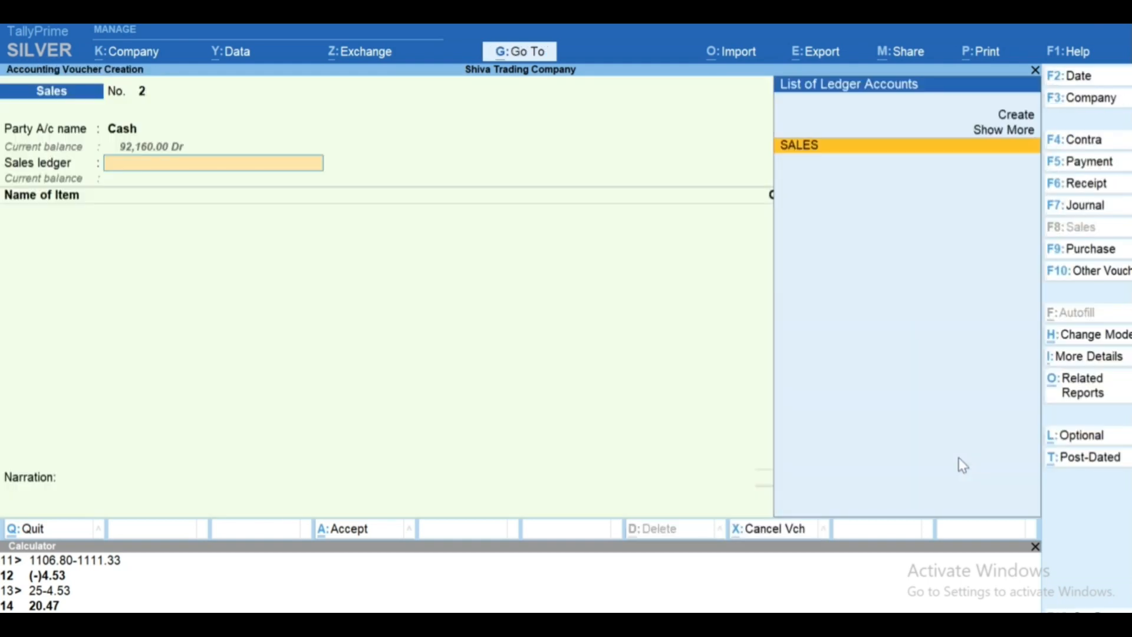
key(Return)
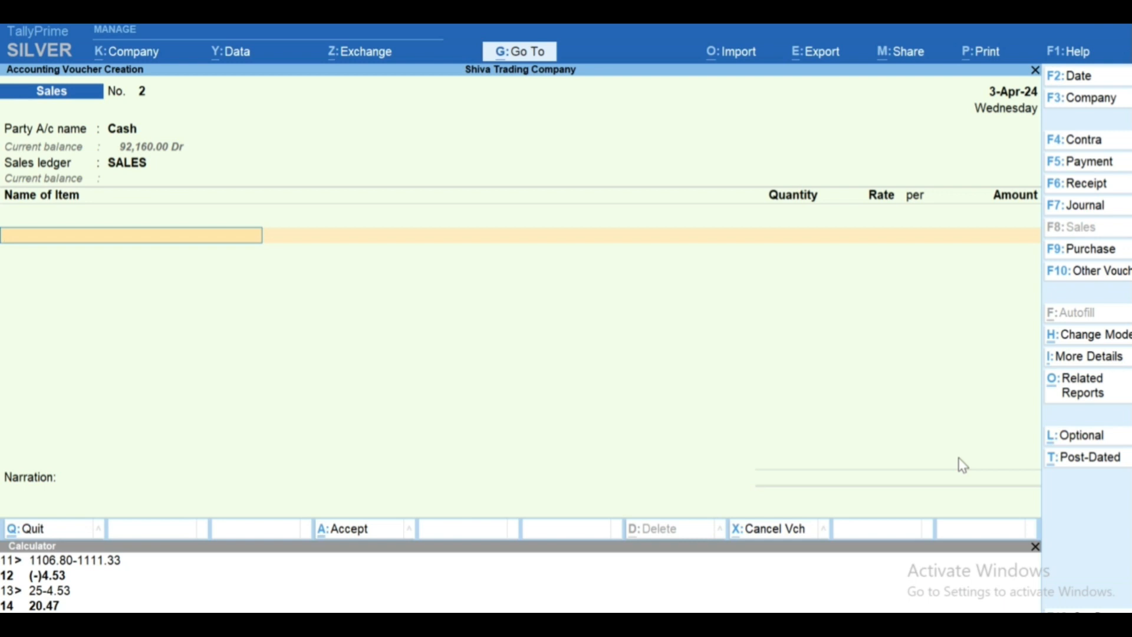
- Add SUGAR to the sales voucher with a quantity of 4 bags and an amount of 45,454
key(Down)
key(Return)
text(4)
key(Return)
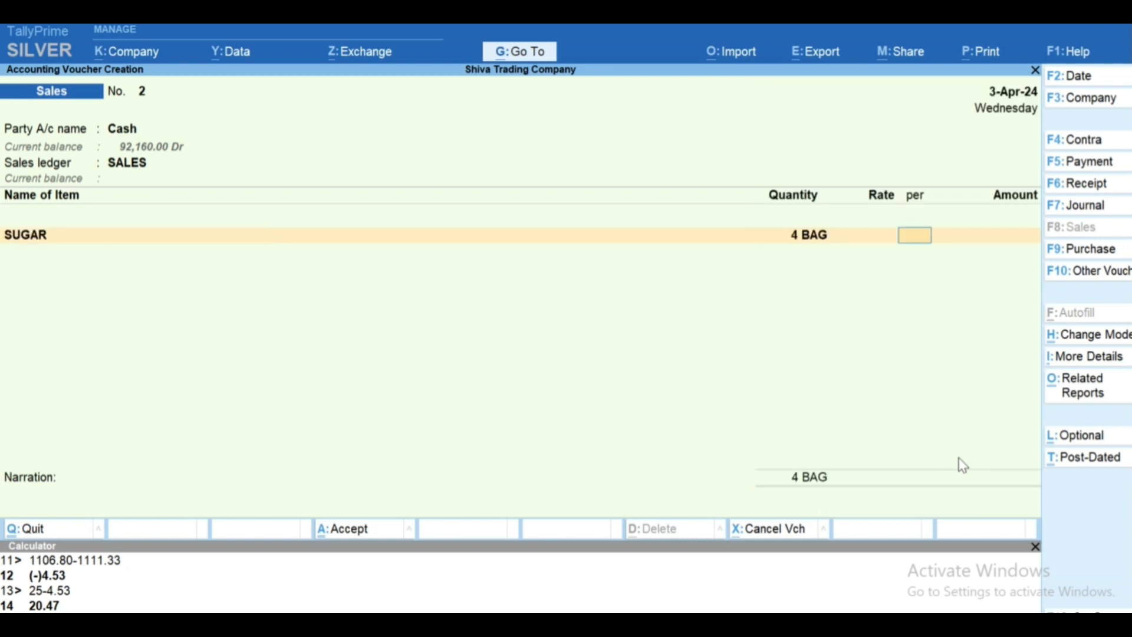
key(Return)
text(45454)
key(Return)
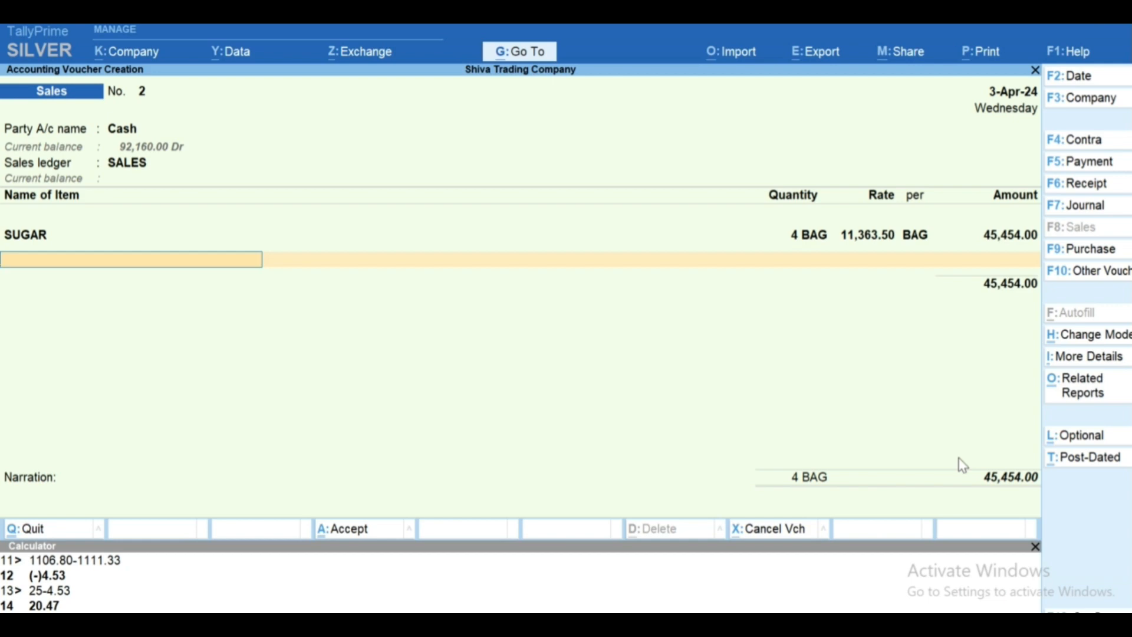
- Review the common SALES ledger and the SUGAR line by going back and forth between the sales ledger and the item's amount
key(BackSpace)
key(BackSpace)
key(BackSpace)
key(BackSpace)
key(BackSpace)
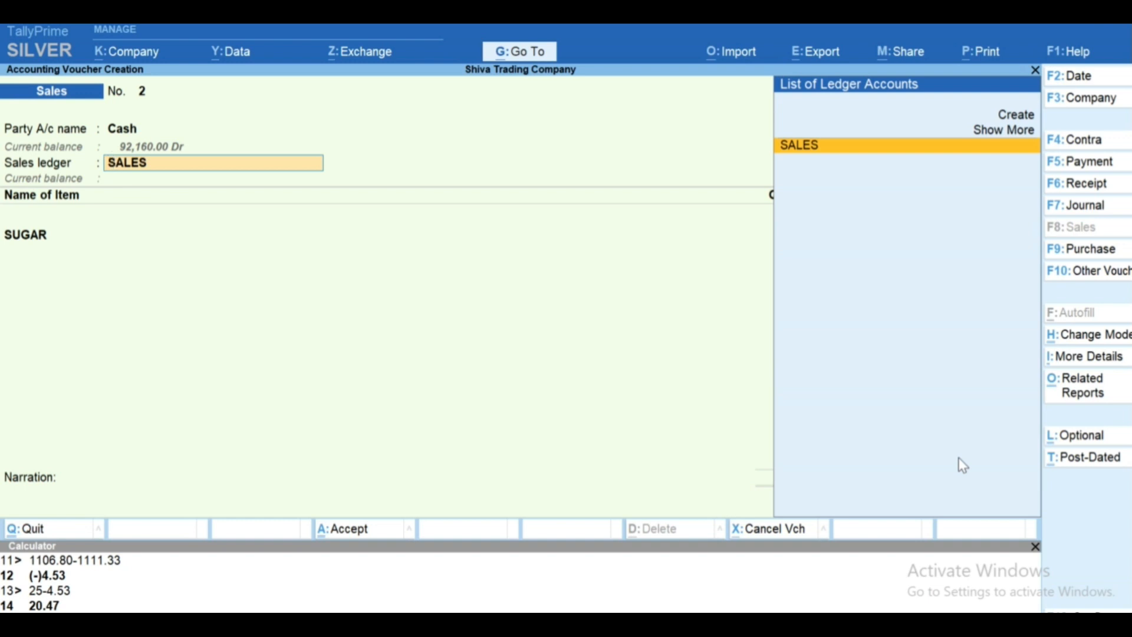
key(Return)
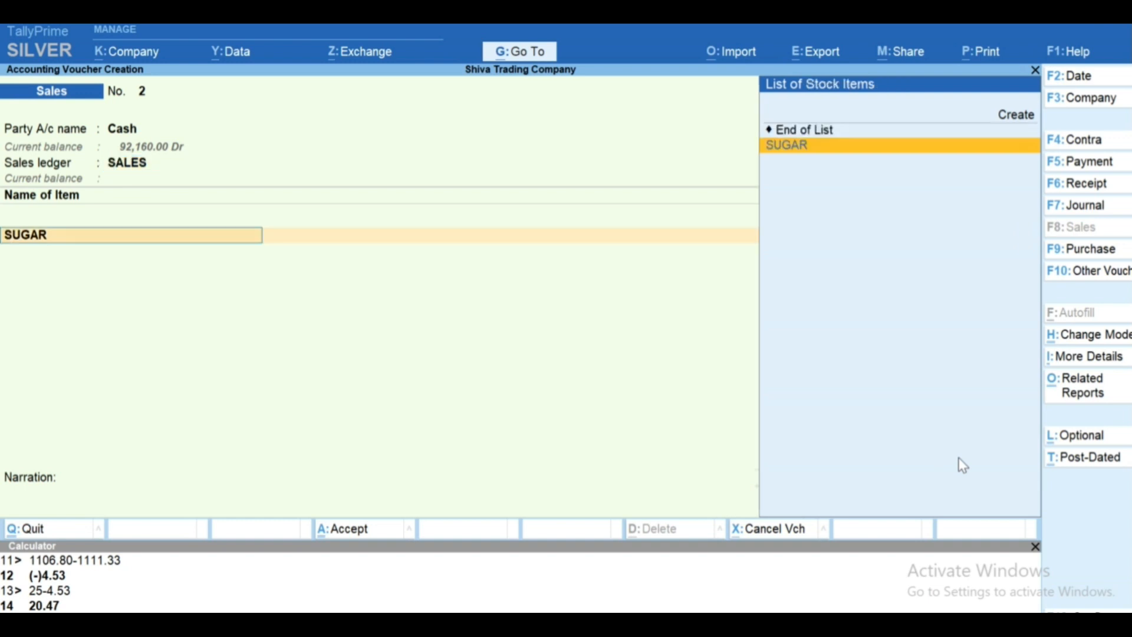
key(Return)
key(Return)
key(Return)
key(Return)
key(Return)
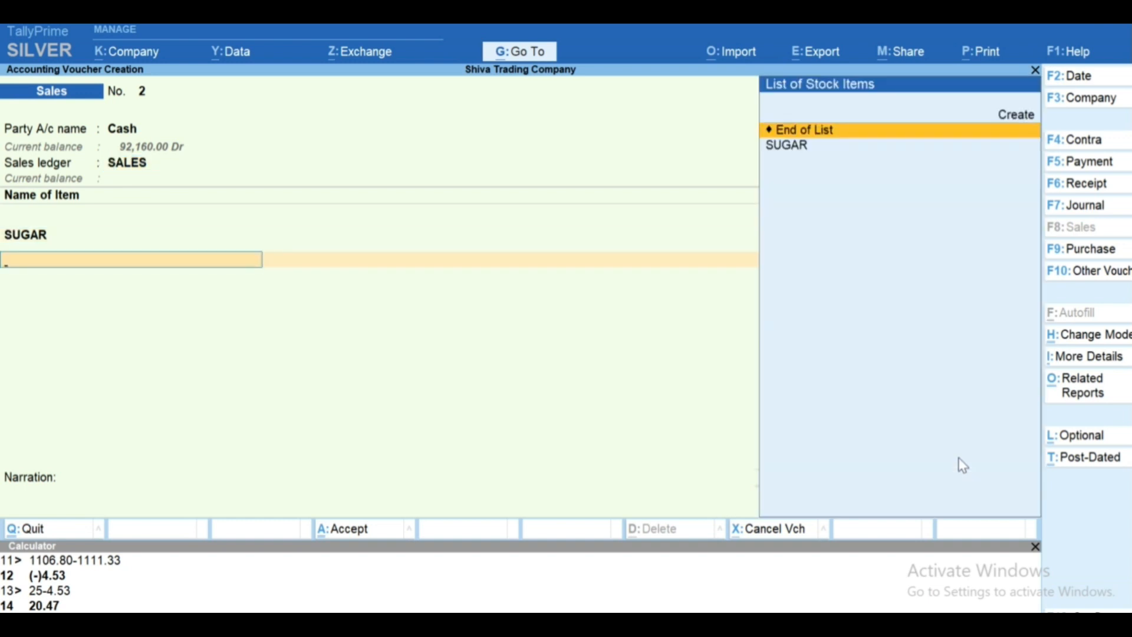
key(BackSpace)
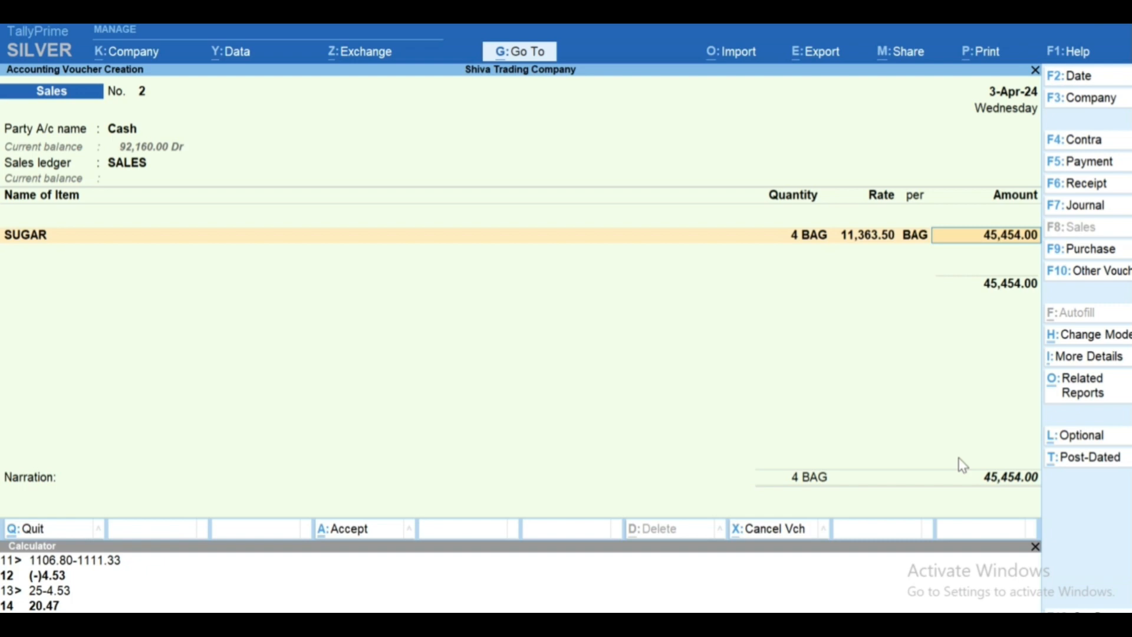
key(BackSpace)
key(BackSpace)
key(BackSpace)
key(BackSpace)
key(BackSpace)
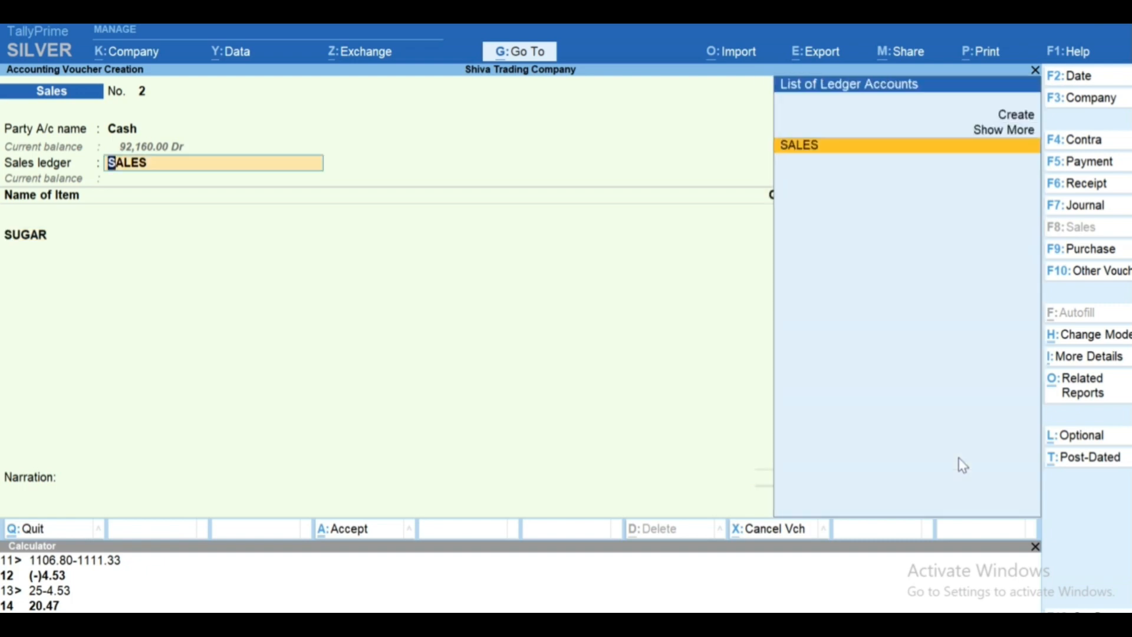
key(Return)
key(Return)
key(Return)
key(Return)
key(Return)
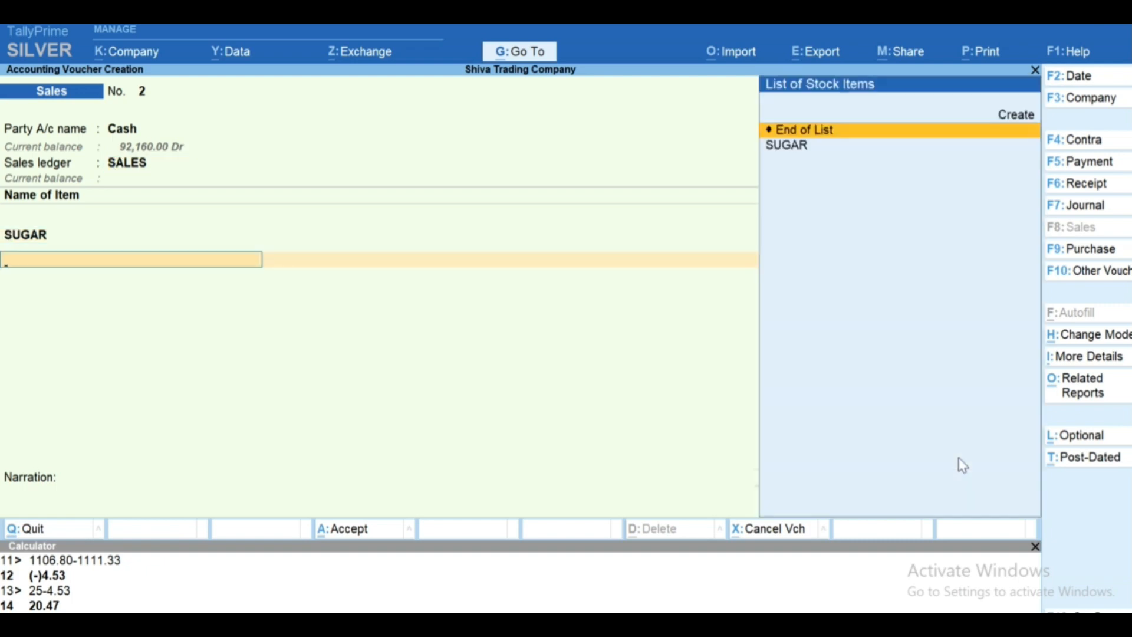
key(BackSpace)
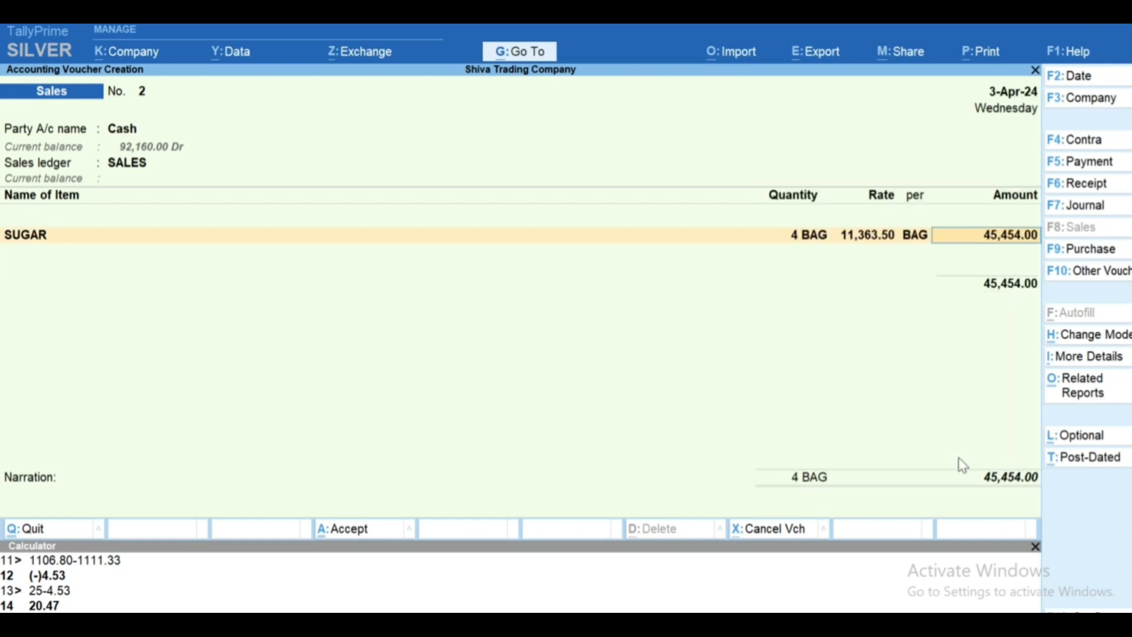
- Set Select common Ledger Account for Item Allocation to No in the sales voucher's configuration
key(F12)
key(Down)
key(Down)
key(Down)
key(Down)
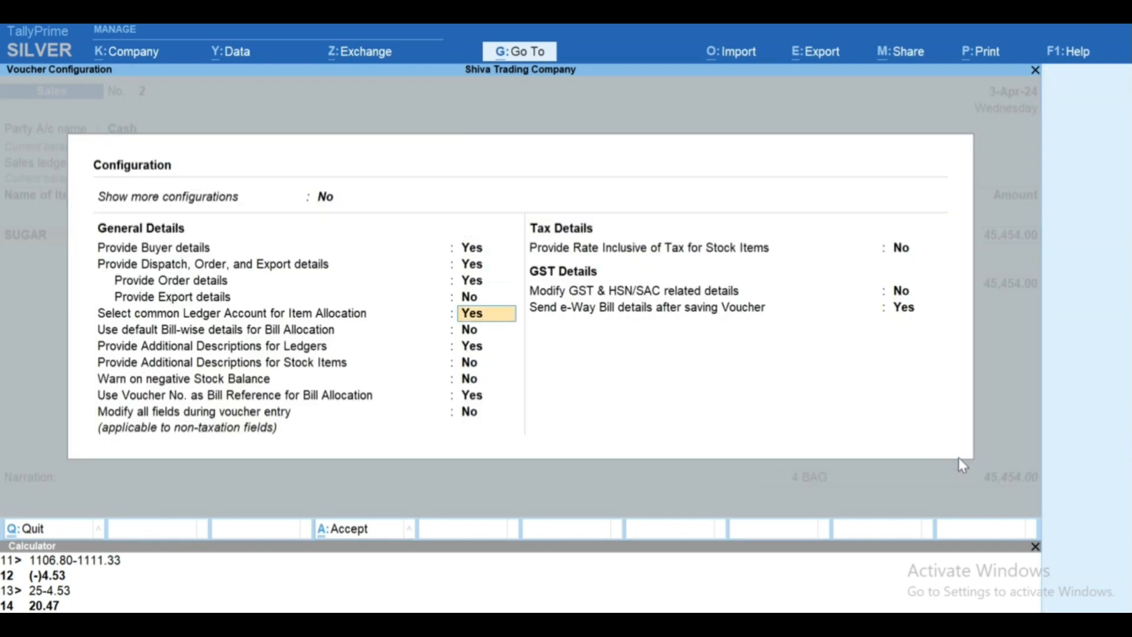
text(n)
key(Return)
key(ctrl+a)
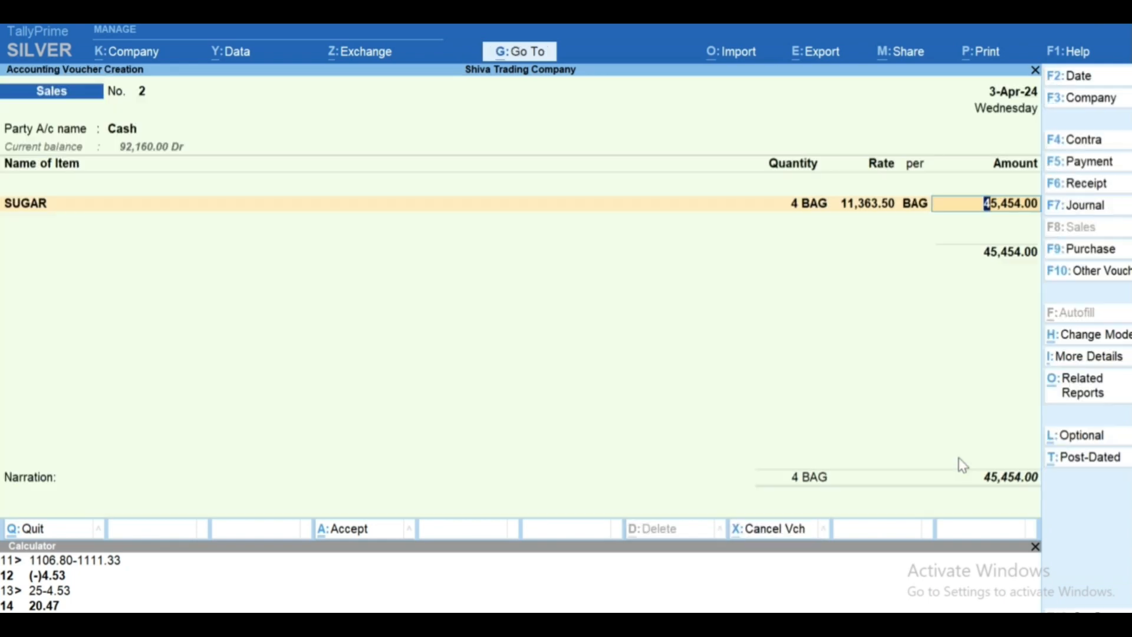
- Examine the accounting details for the SUGAR line and the voucher configuration, then return to the voucher without changes
key(Return)
key(BackSpace)
key(Return)
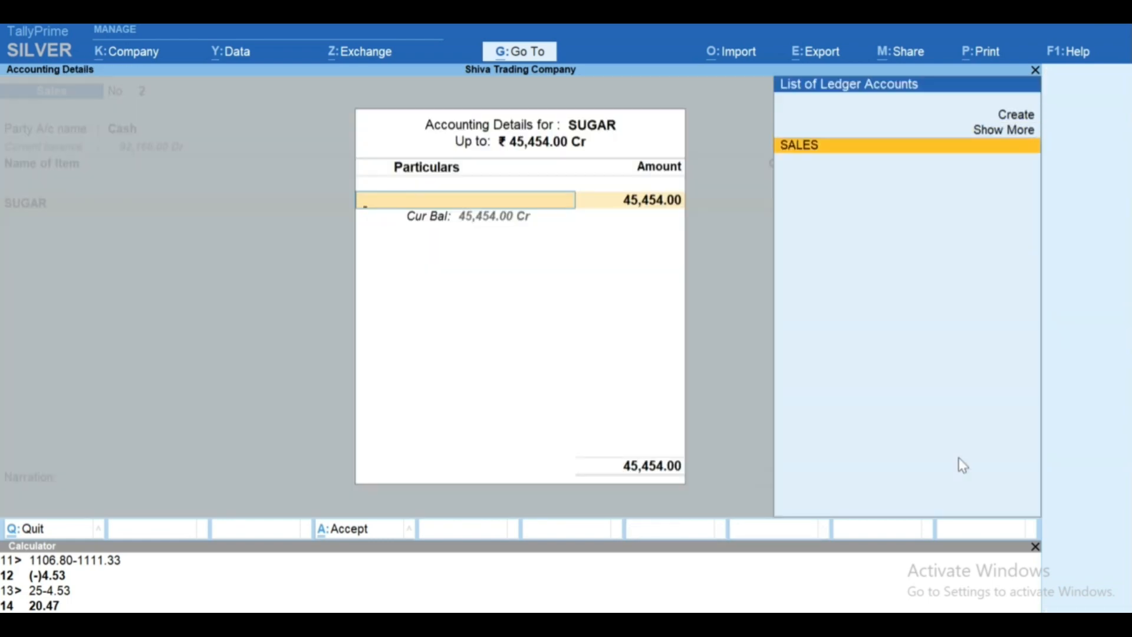
key(Escape)
key(y)
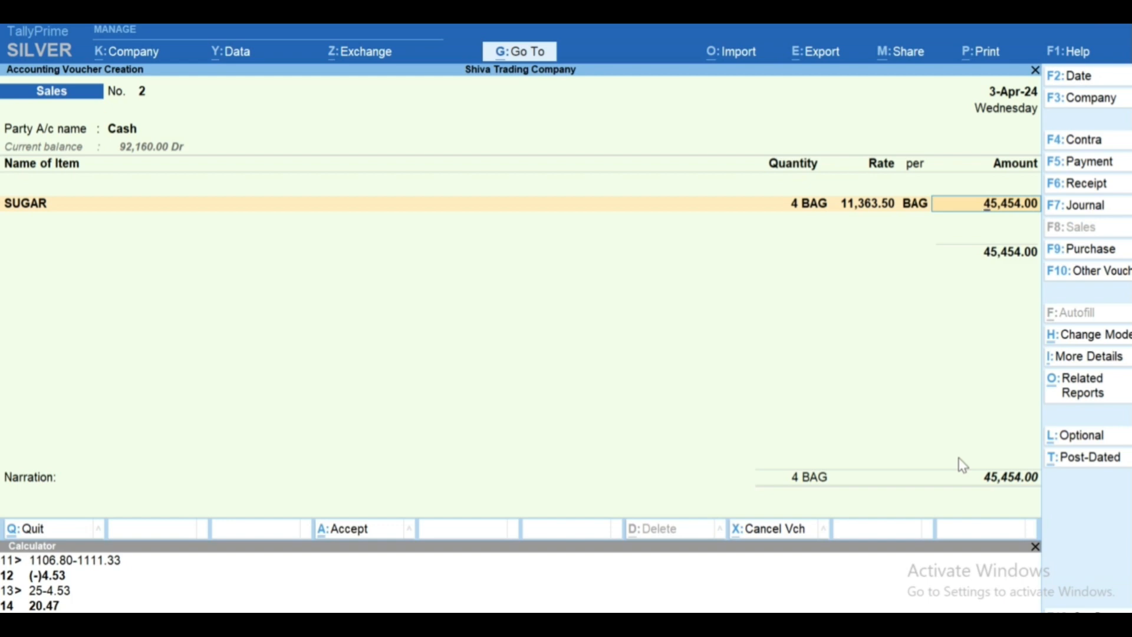
key(F12)
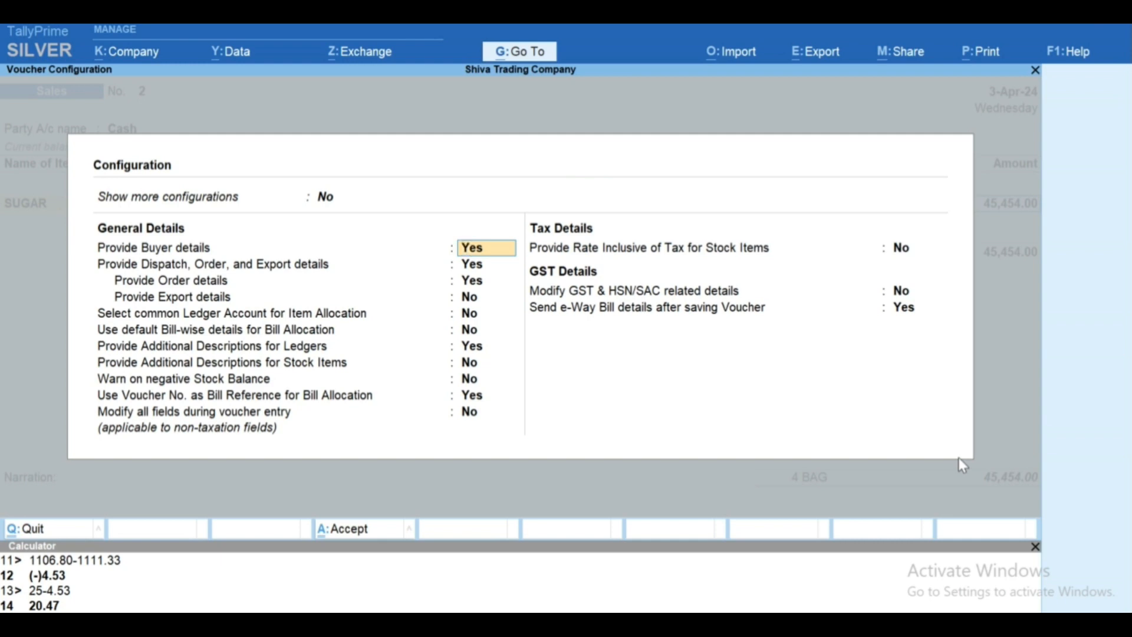
key(Escape)
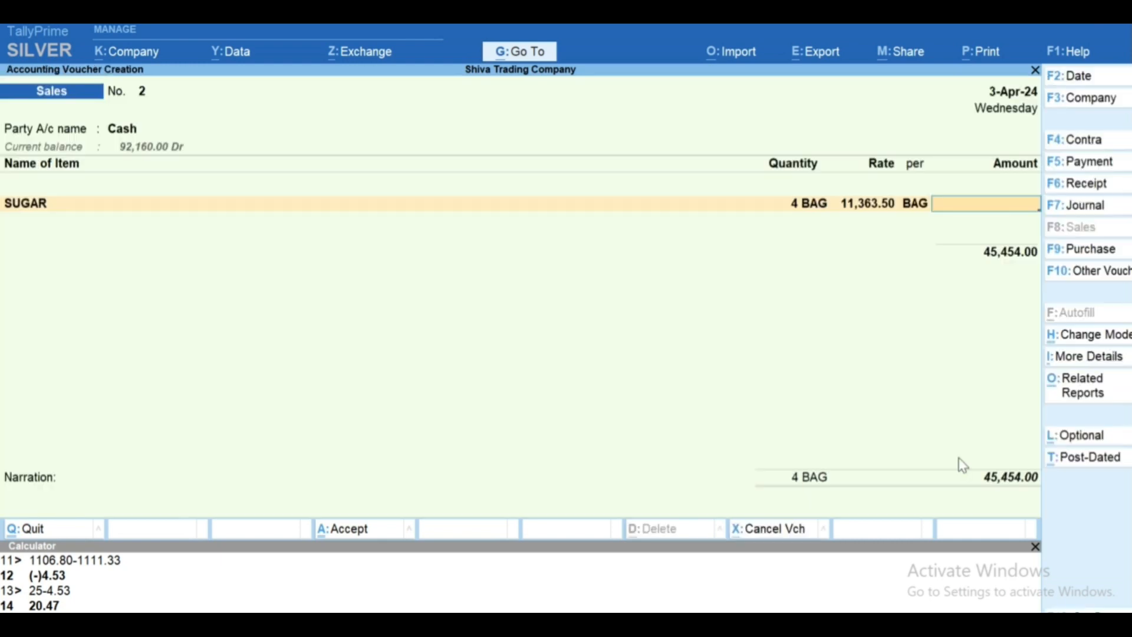
- Discard the SUGAR sales voucher and start it again with Cash as the party, accepting the default party details
key(Escape)
key(Return)
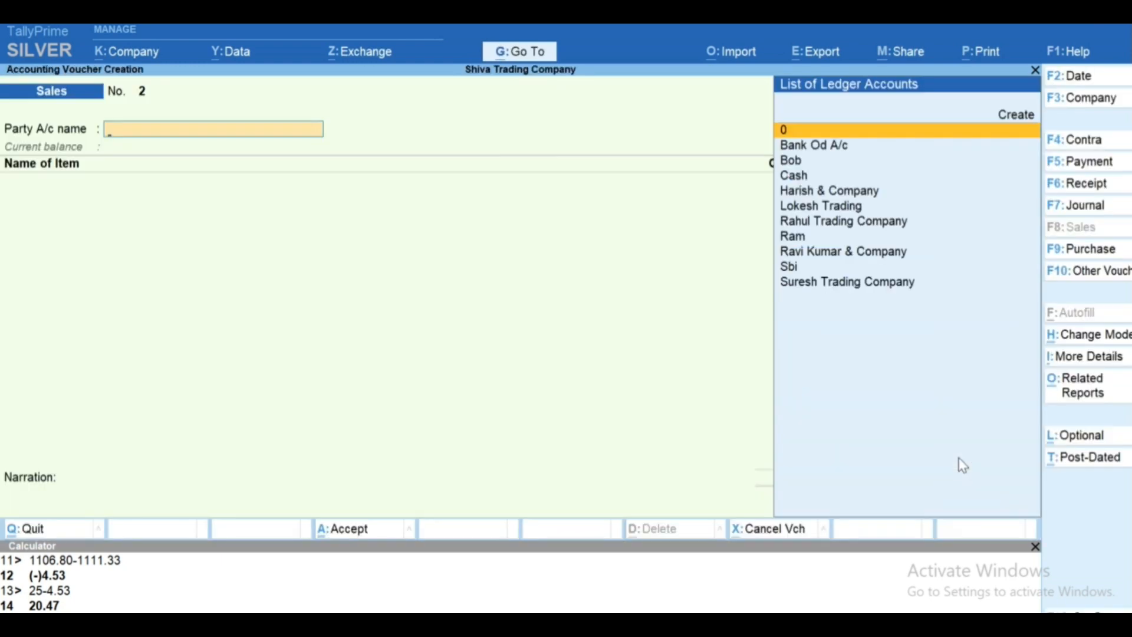
text(c)
key(Return)
key(ctrl+a)
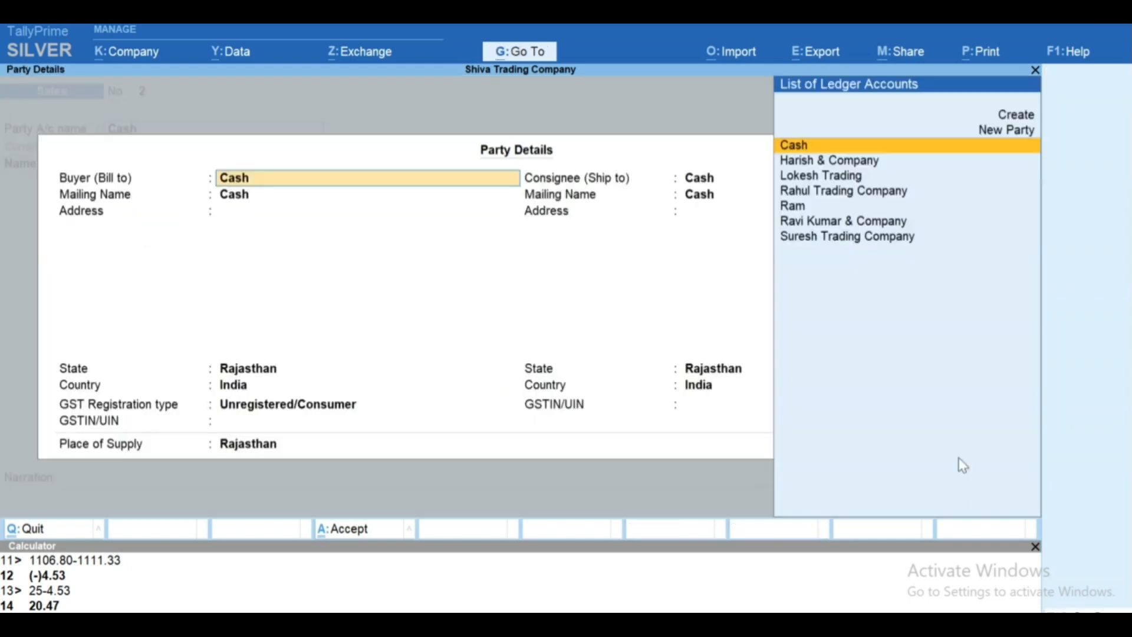
key(ctrl+a)
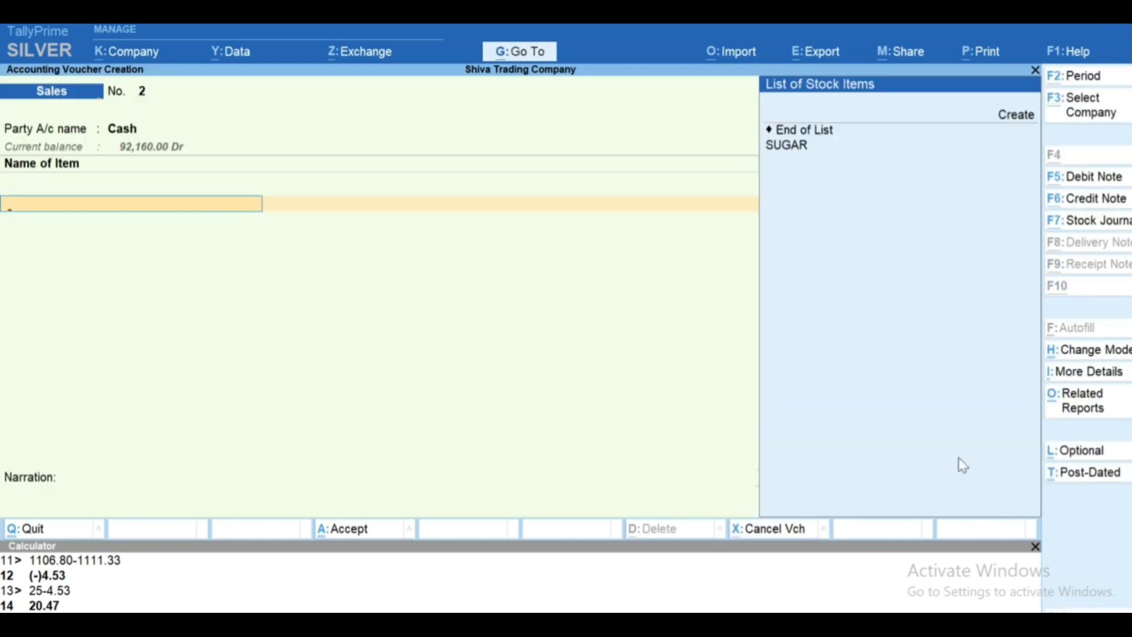
- Start a new stock item named SAMSUN MOBILE F45 from the voucher's item list, leaving its alias blank
key(alt+c)
text(SAMS)
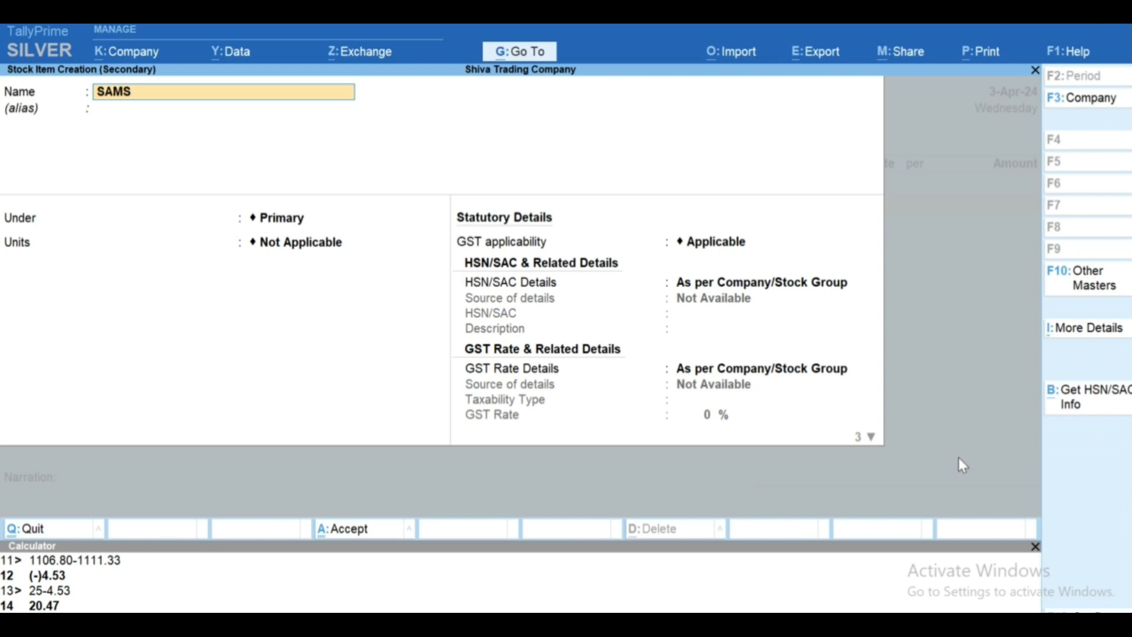
text(UN MOBILE)
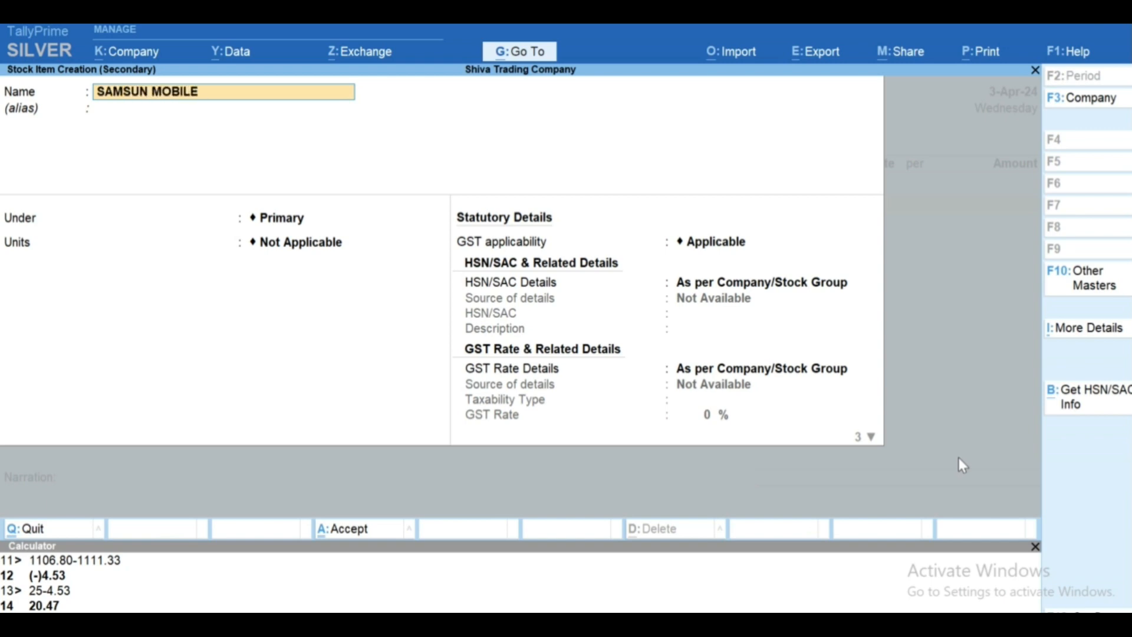
text( F45)
key(Return)
key(Return)
key(Return)
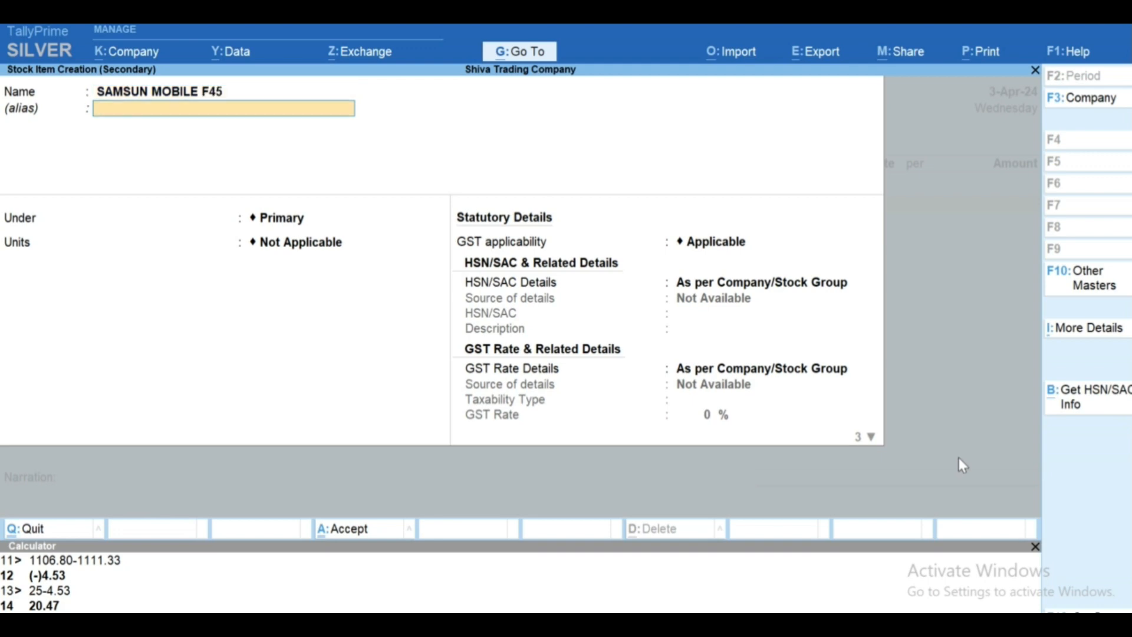
- Create the unit PCS with unit quantity code PCS-PIECES for the new stock item and save the item
key(Down)
key(Up)
key(Up)
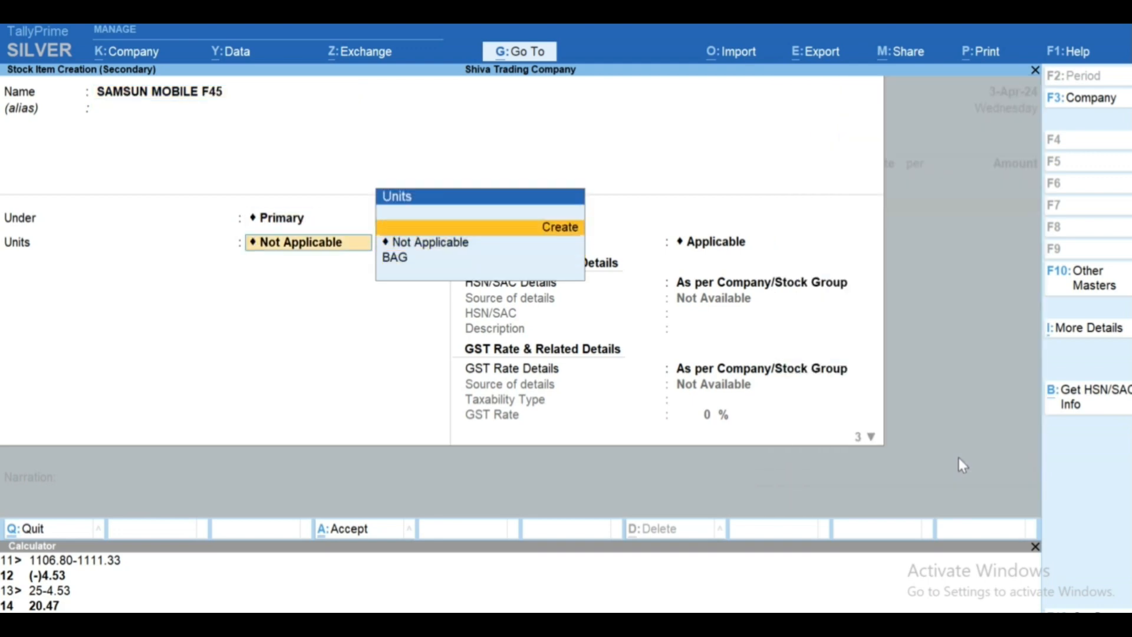
key(Return)
text(PCS)
key(Return)
key(Return)
text(PCS)
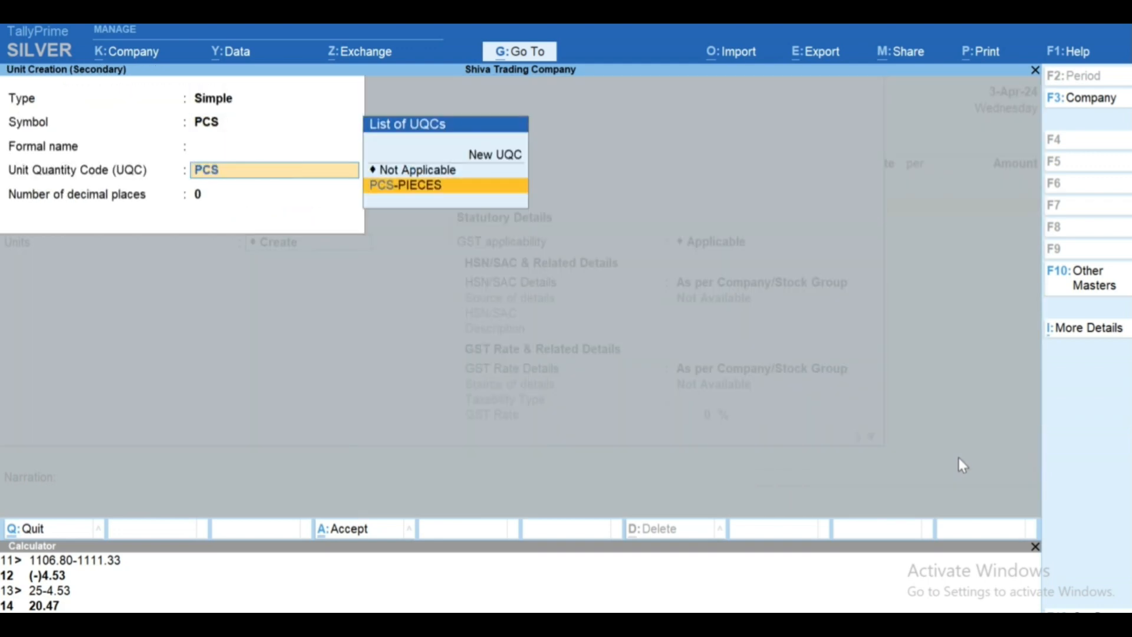
key(Return)
key(ctrl+a)
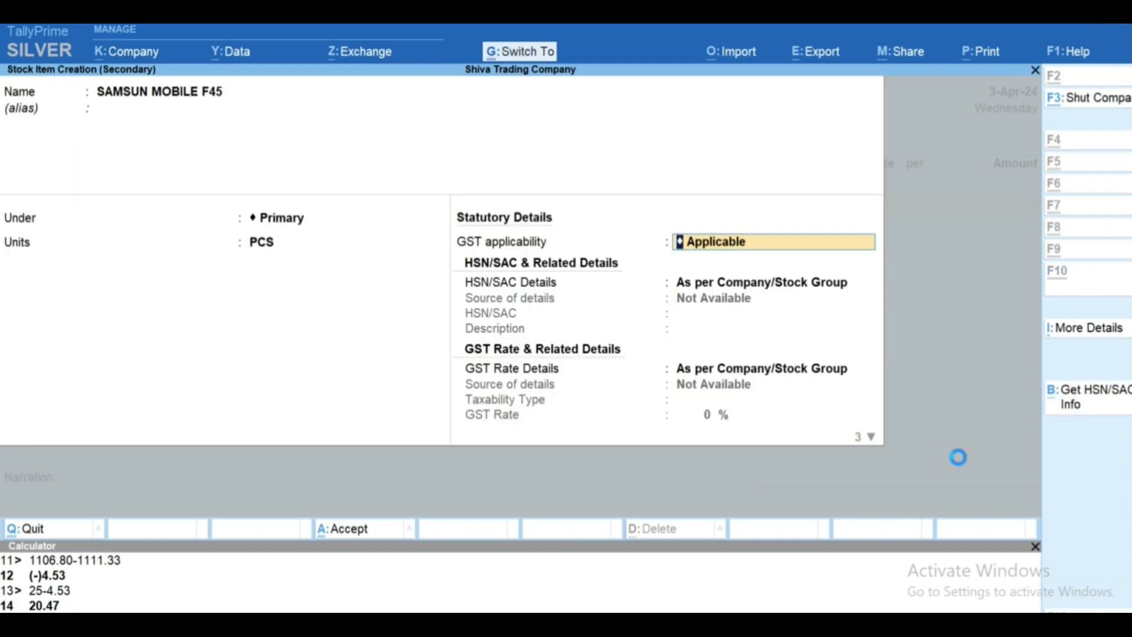
key(ctrl+a)
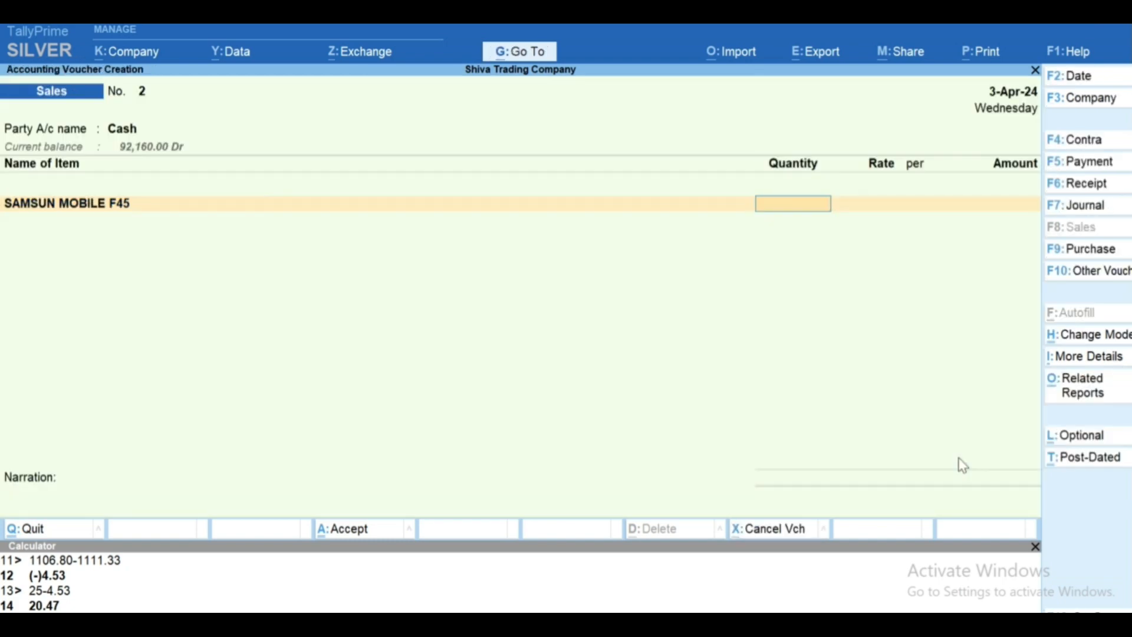
- Enter a quantity of 1 PCS and a rate of 15,000 for SAMSUN MOBILE F45
text(1)
key(Return)
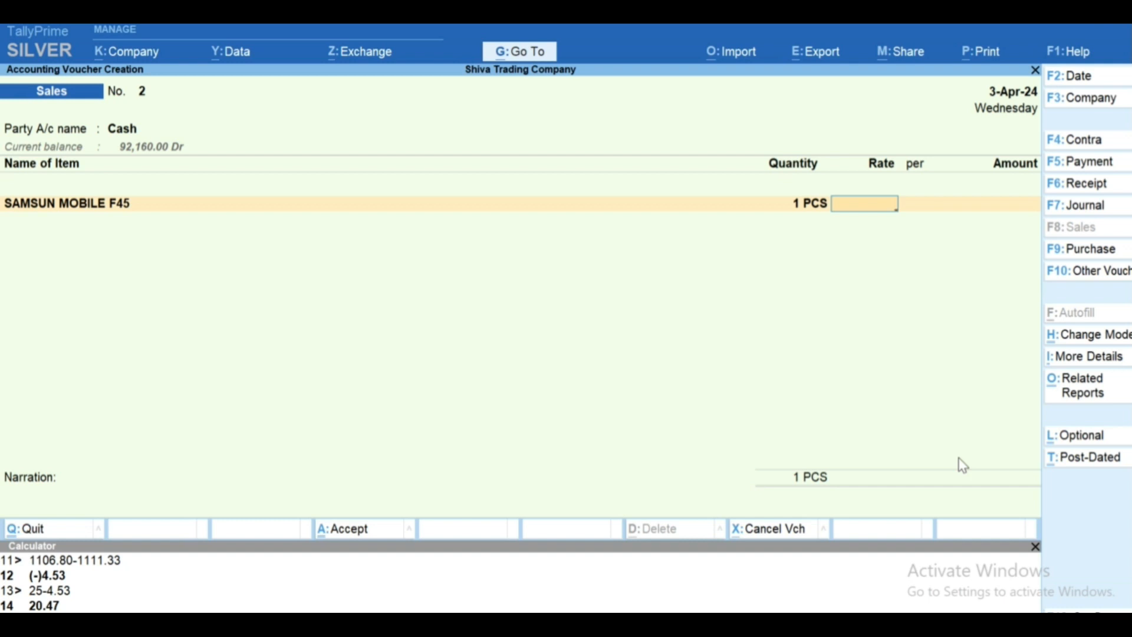
text(1500)
key(Return)
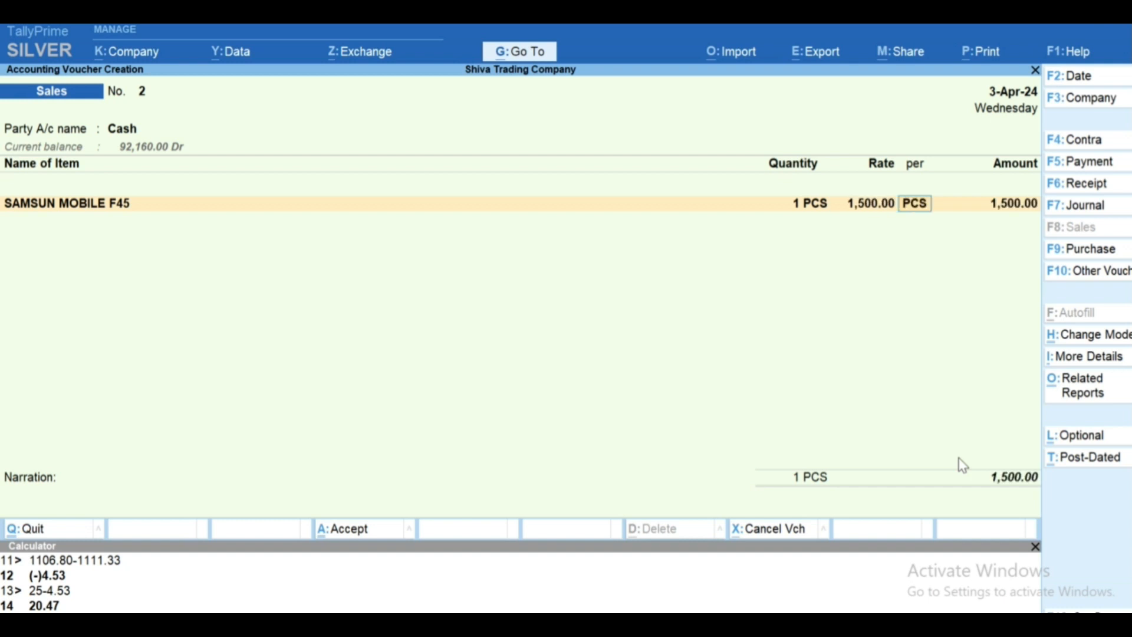
key(BackSpace)
text(15,000)
key(Return)
- Set Provide Rate Inclusive of Tax for Stock Items to Yes in the sales voucher's configuration
key(F12)
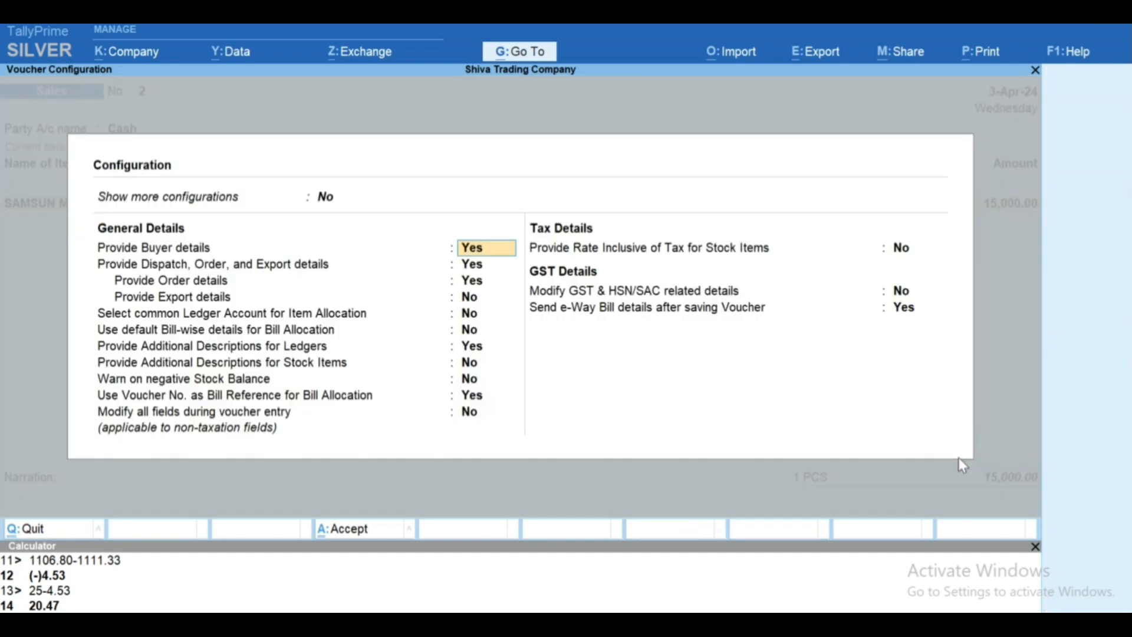
key(Down)
key(Down)
key(Down)
key(Down)
key(Down)
key(Down)
key(Down)
key(Down)
key(Down)
key(Down)
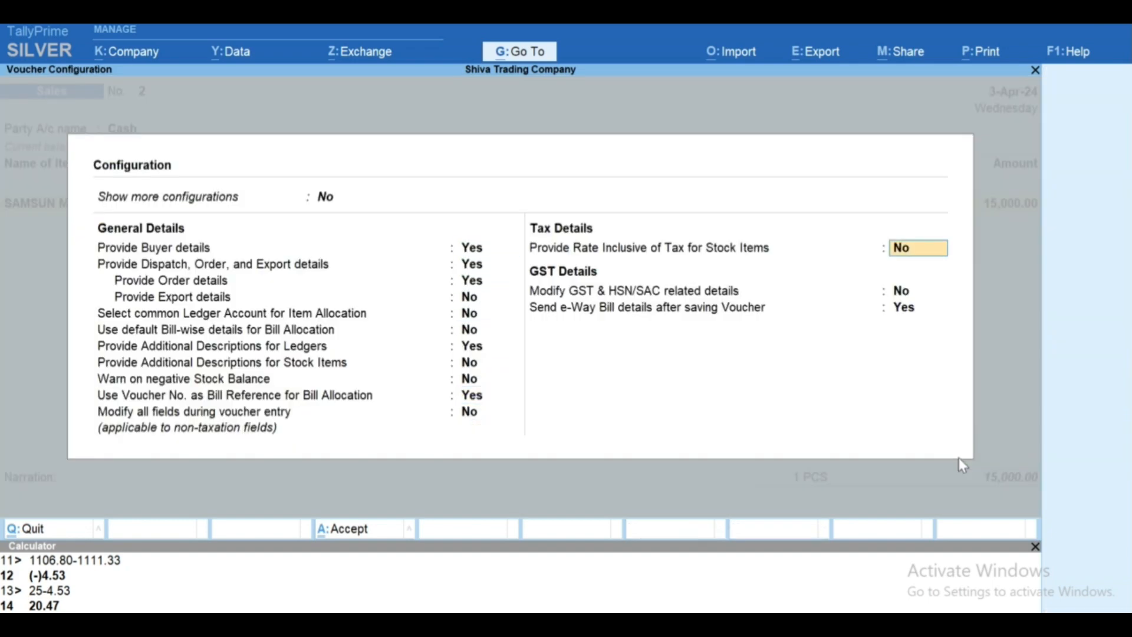
text(Y)
key(Return)
key(ctrl+a)
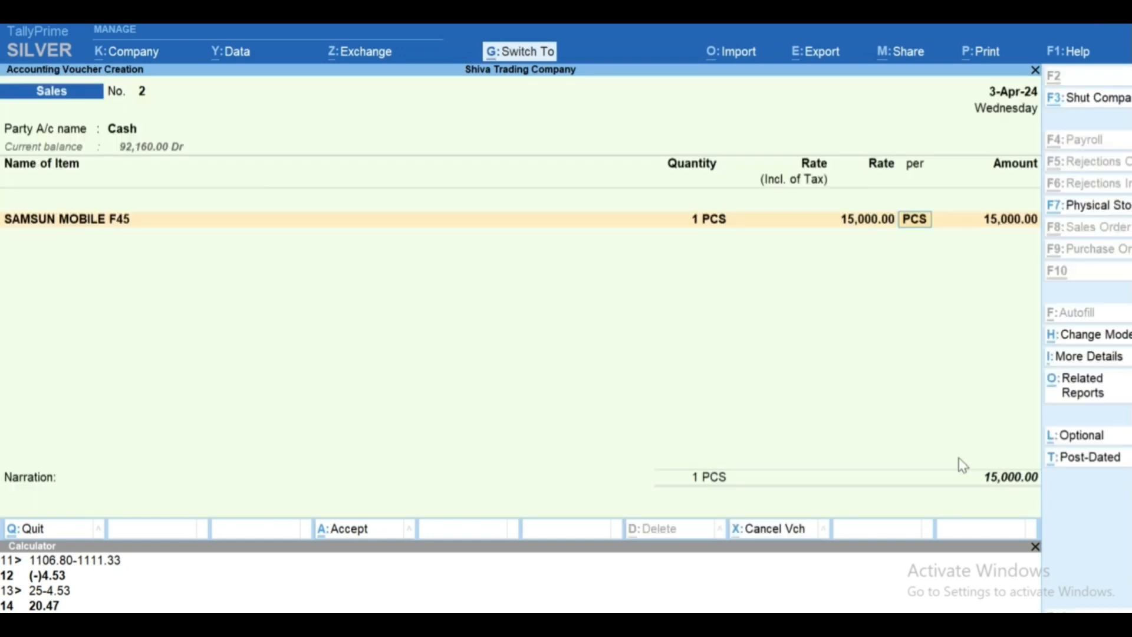
- Enter 15,000 as the tax-inclusive rate for SAMSUN MOBILE F45, keeping PCS as the rate's unit
text(===)
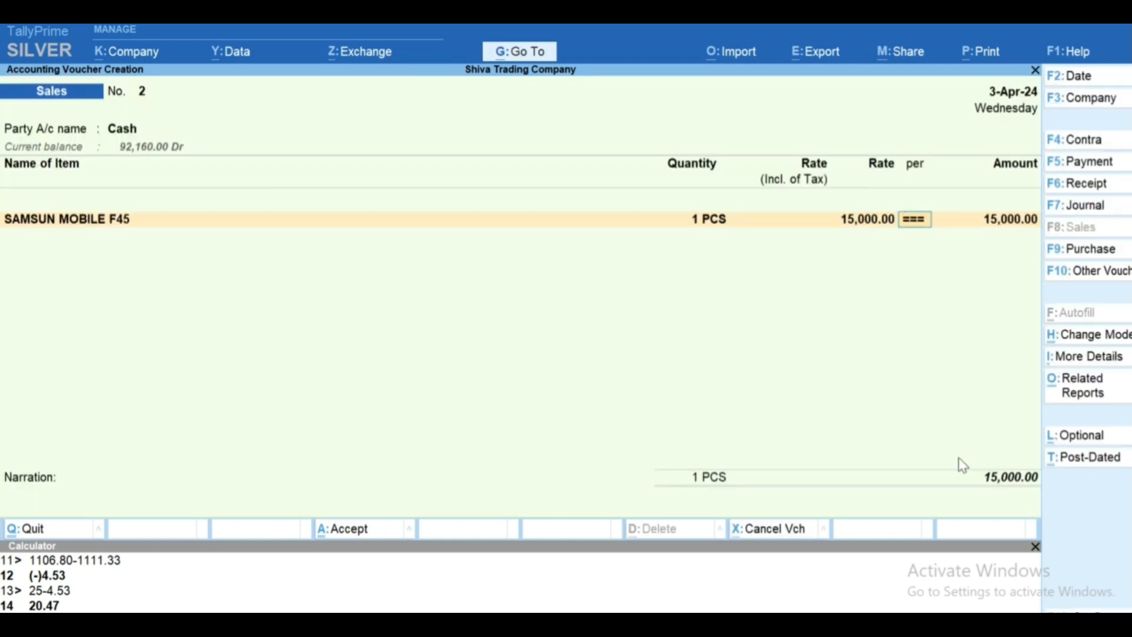
key(BackSpace)
key(BackSpace)
key(BackSpace)
key(BackSpace)
key(Return)
key(Return)
text(15000)
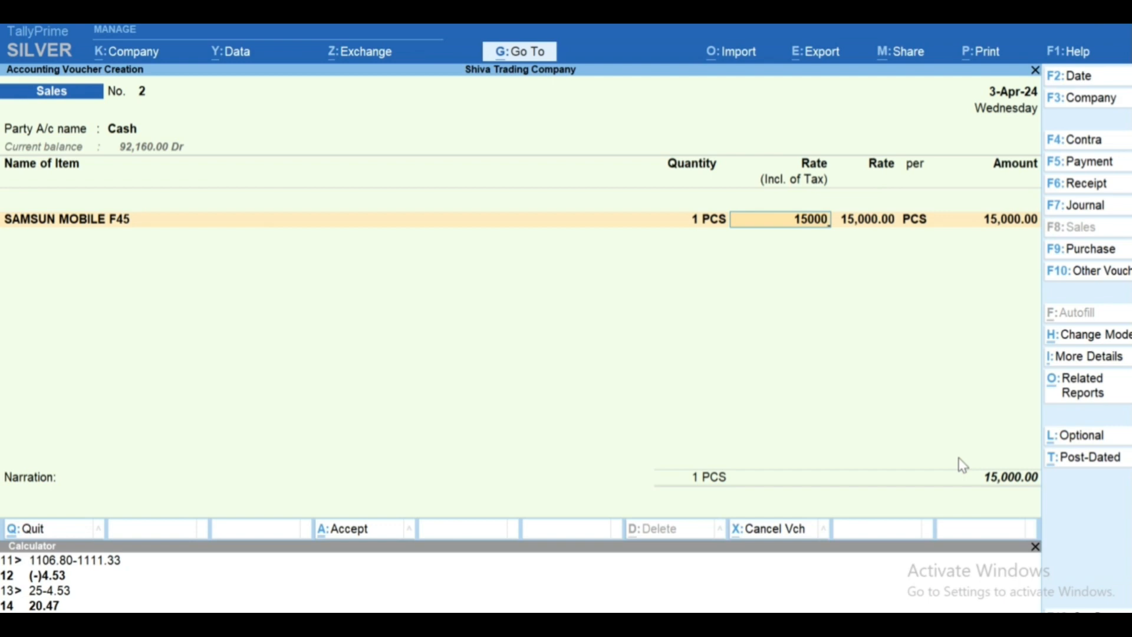
key(Return)
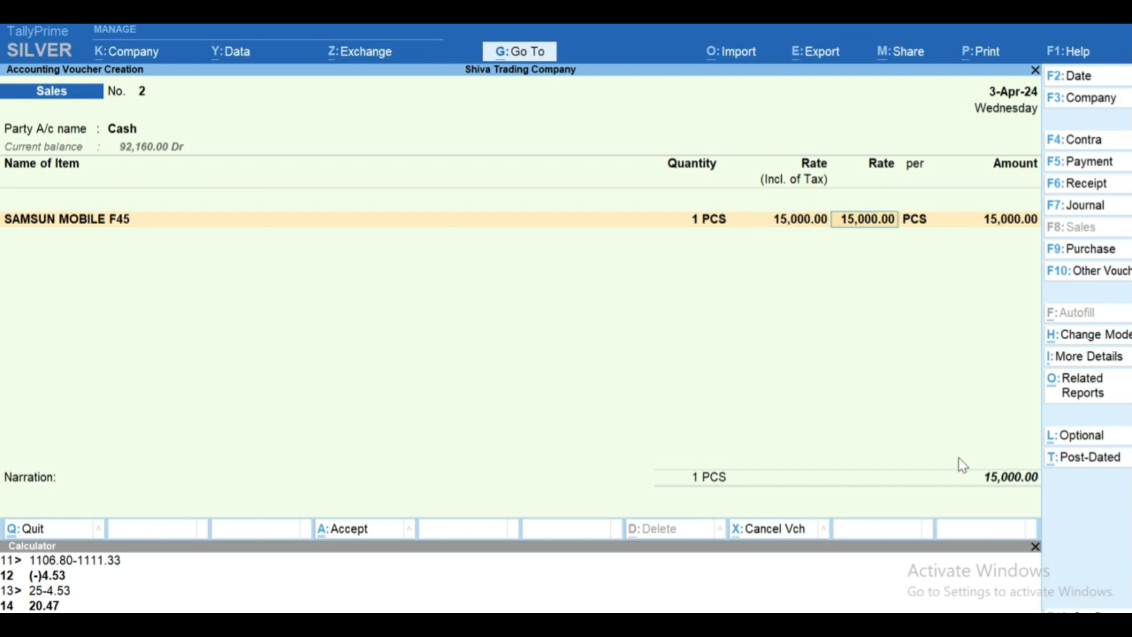
- Open the SAMSUN MOBILE F45 stock item for alteration and set its HSN/SAC details to Specify Details Here
key(BackSpace)
key(BackSpace)
key(BackSpace)
key(ctrl+Return)
key(Return)
key(Return)
key(Return)
key(Return)
key(Return)
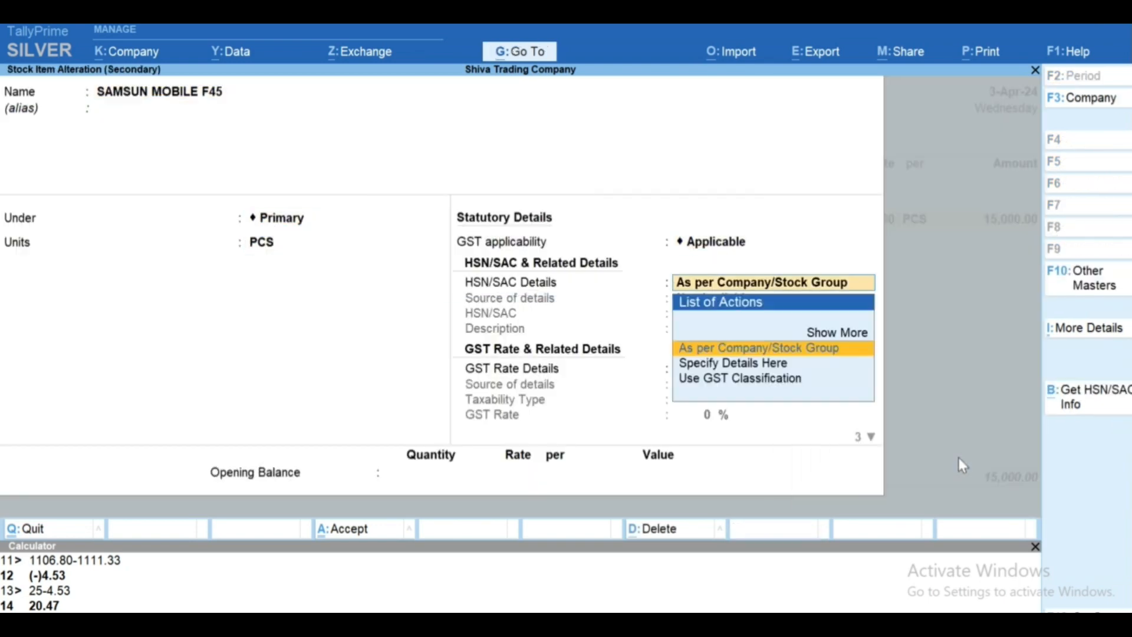
key(Return)
key(BackSpace)
key(Down)
key(Return)
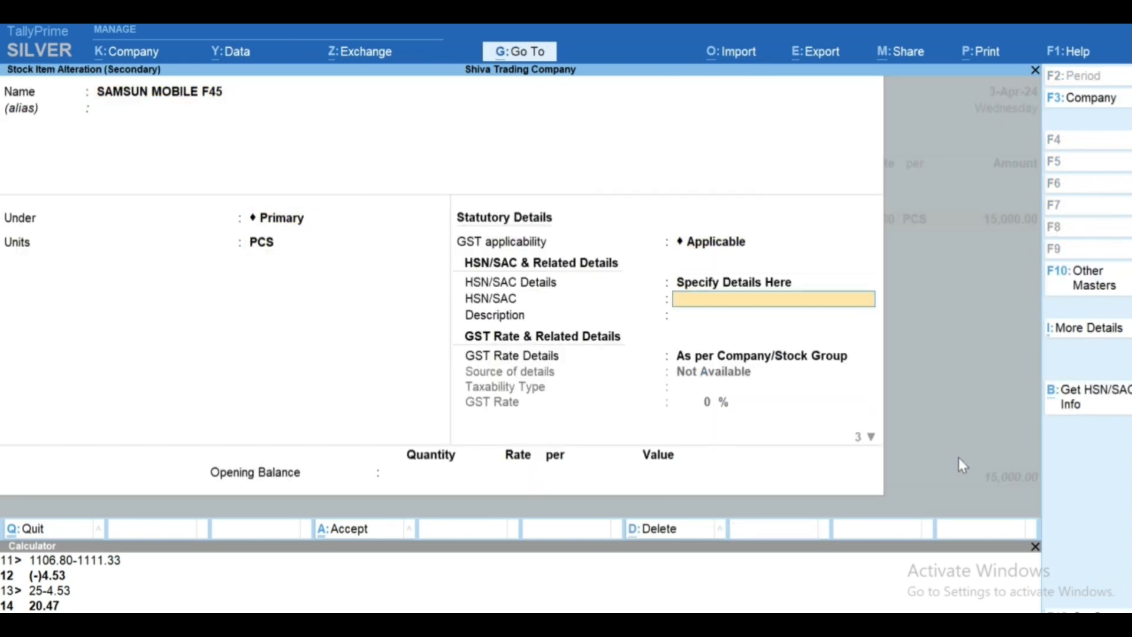
- Enter HSN/SAC code 45454 for the stock item with a new effective date of 1-4-24
text(45454)
key(Return)
key(Return)
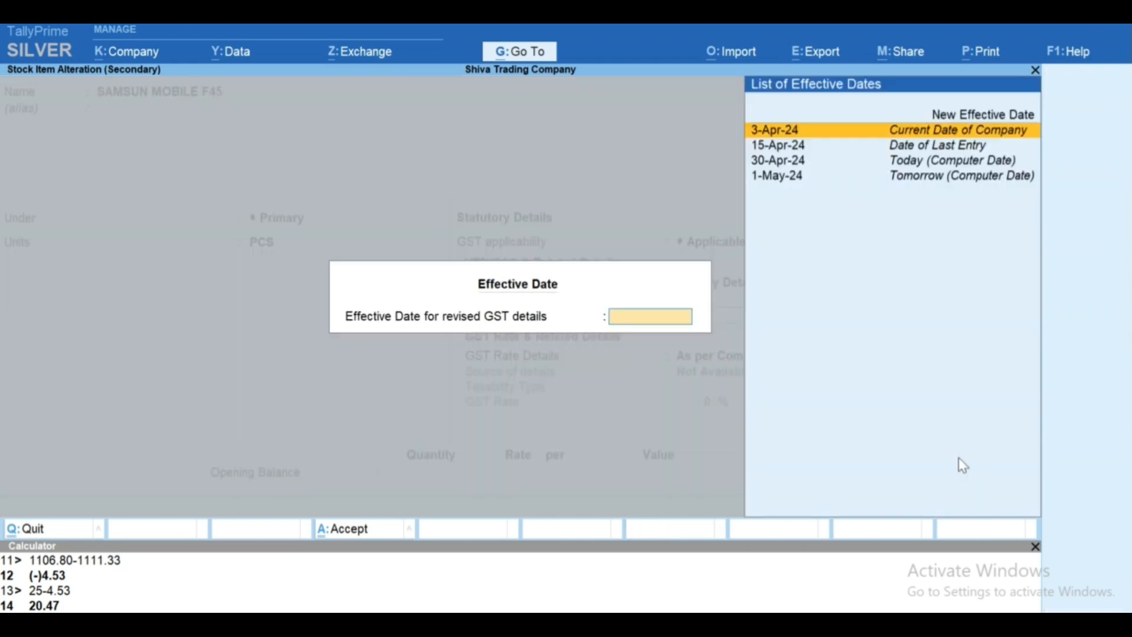
key(Up)
key(Return)
text(1-4-24)
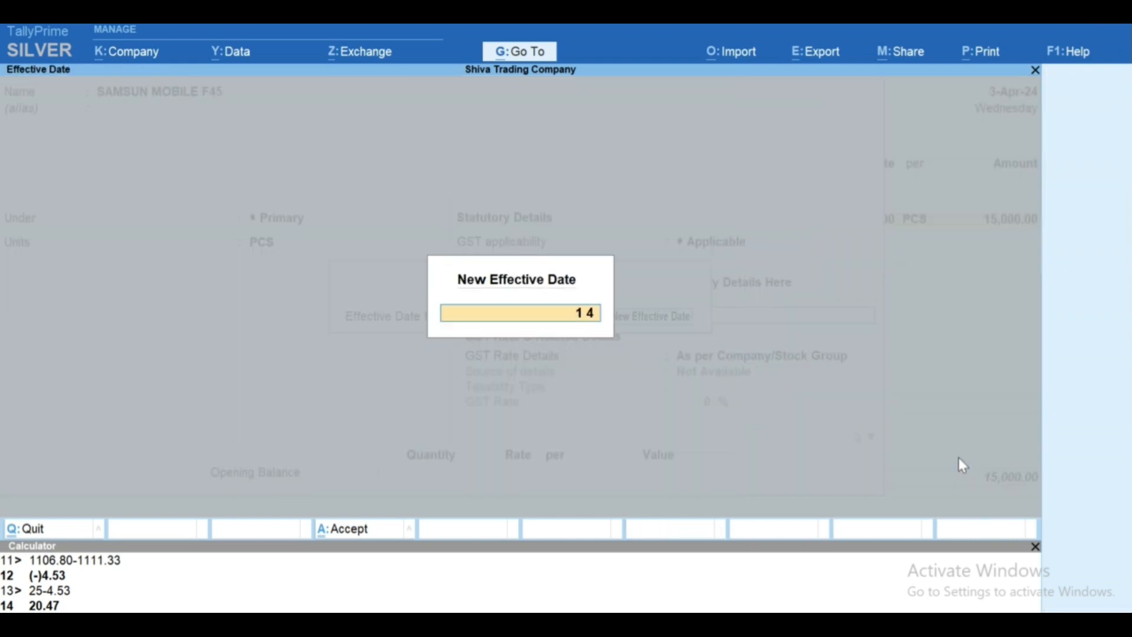
key(Return)
- Specify the item's GST rate as Taxable at 18% effective 1-4-24, keep Goods as the supply type, and save the item
key(Down)
key(Return)
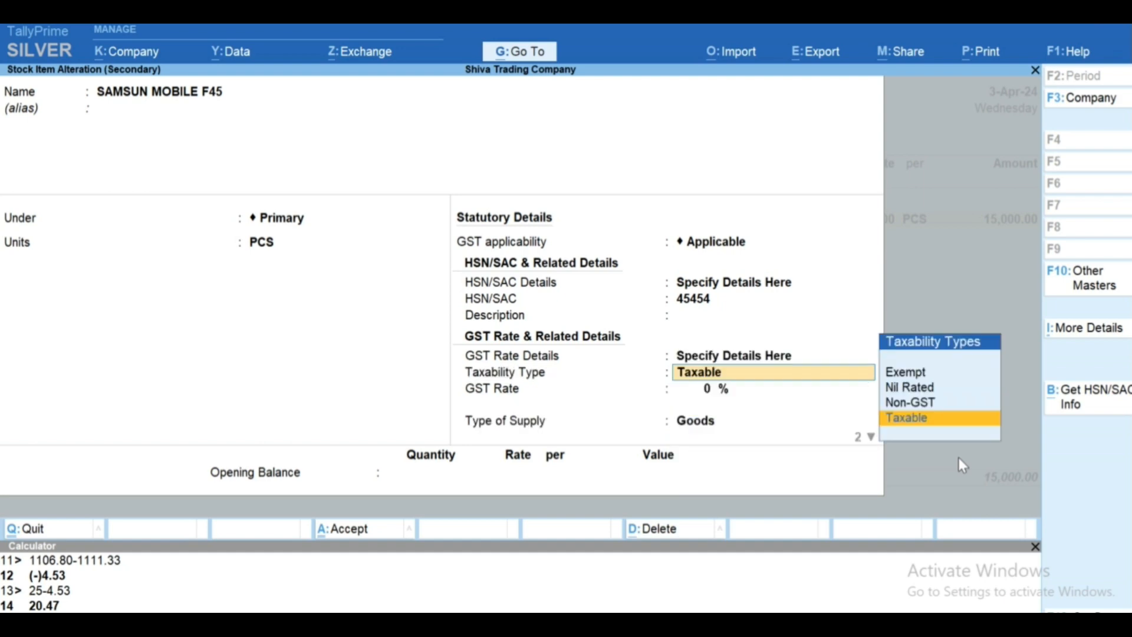
key(Return)
text(18)
key(Return)
key(Return)
key(Up)
key(Return)
text(1-4-24)
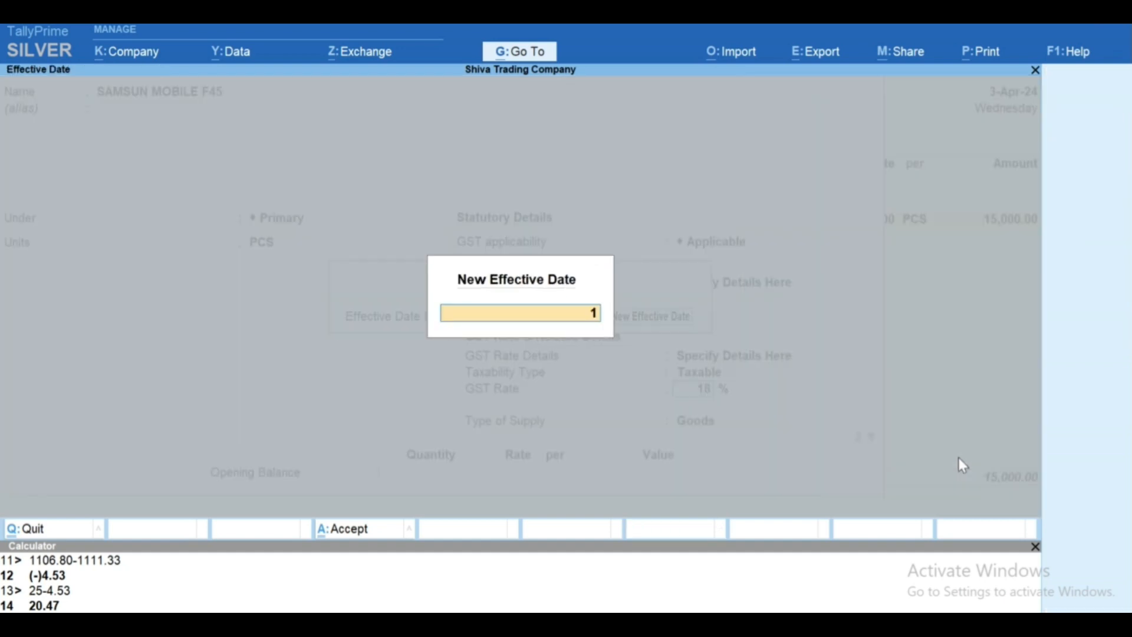
key(Return)
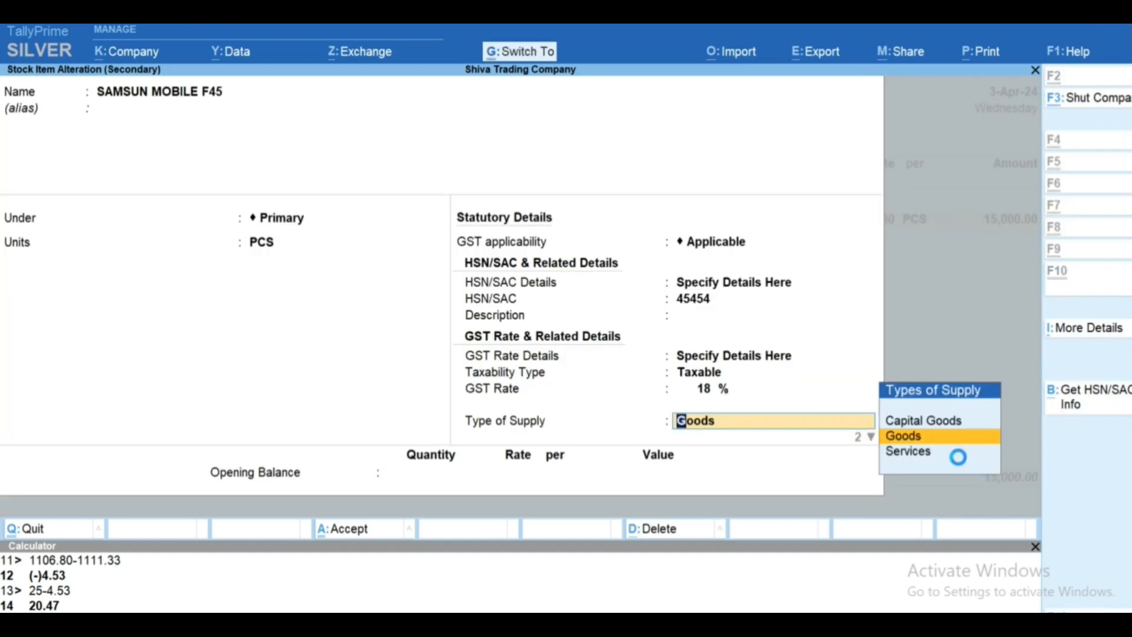
key(Return)
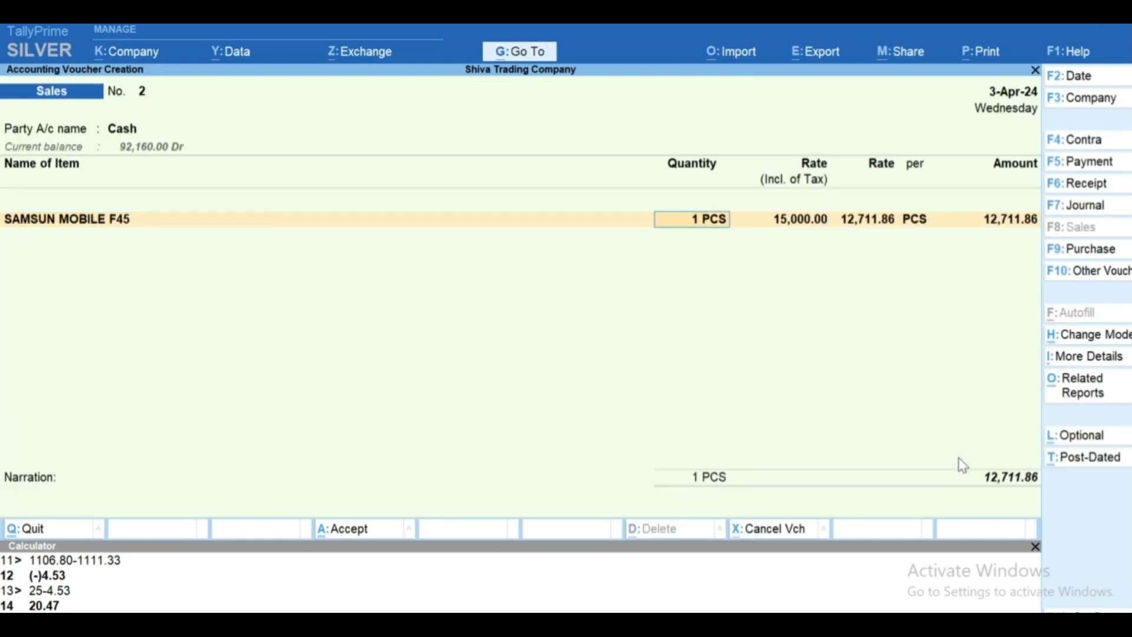
- Accept the SAMSUN MOBILE F45 line with its tax-inclusive rate and end the item list
key(Return)
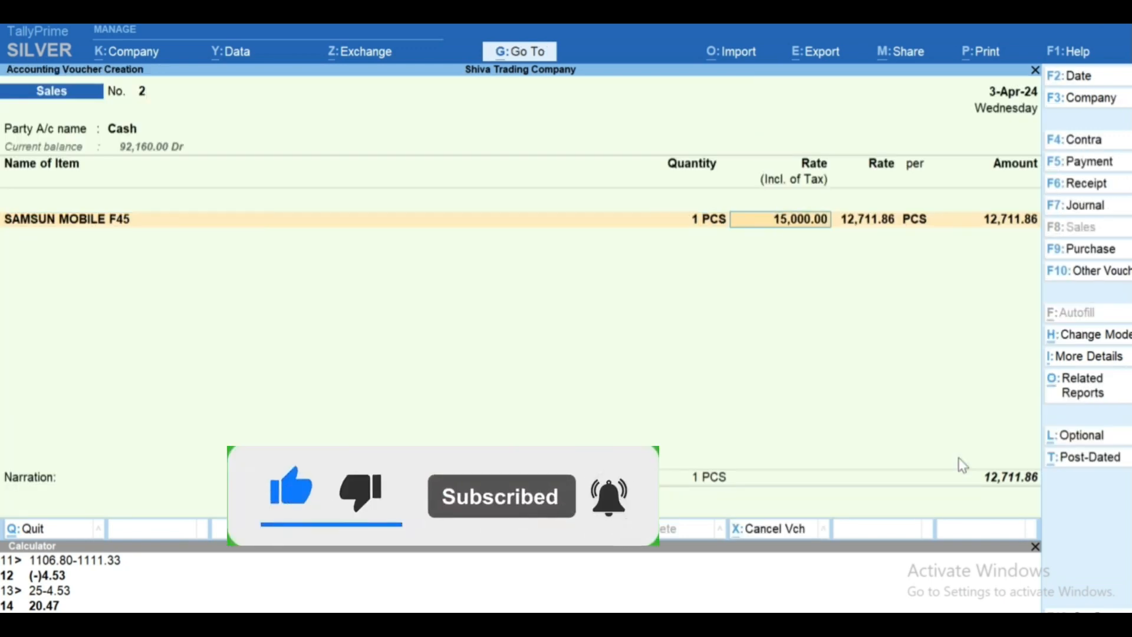
key(Return)
key(Return)
key(Return)
key(Return)
key(Return)
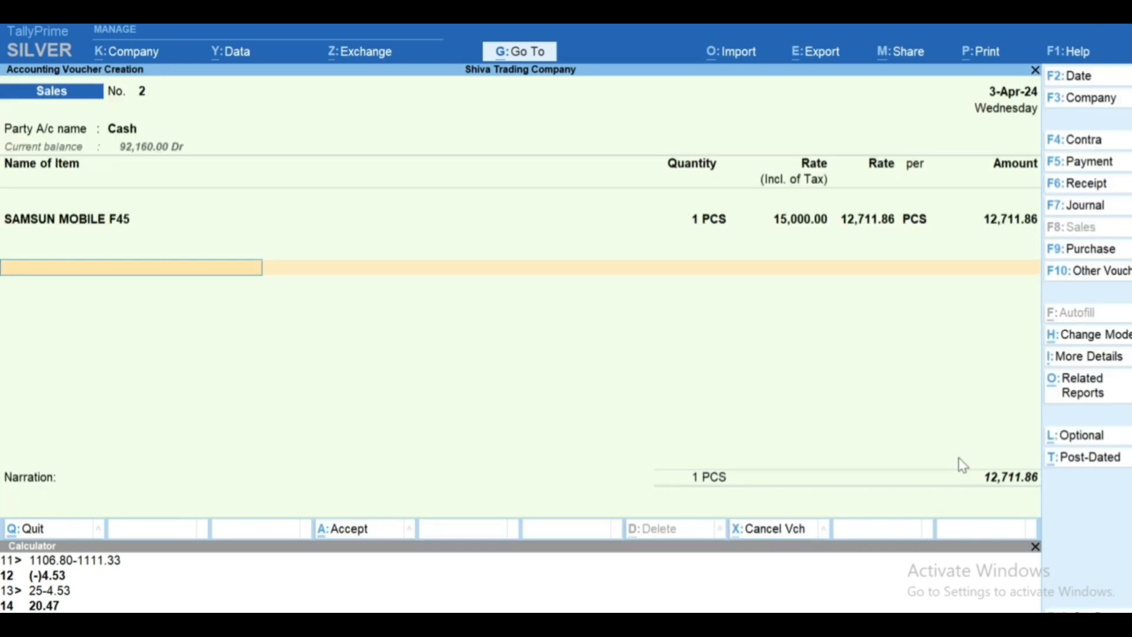
text(C)
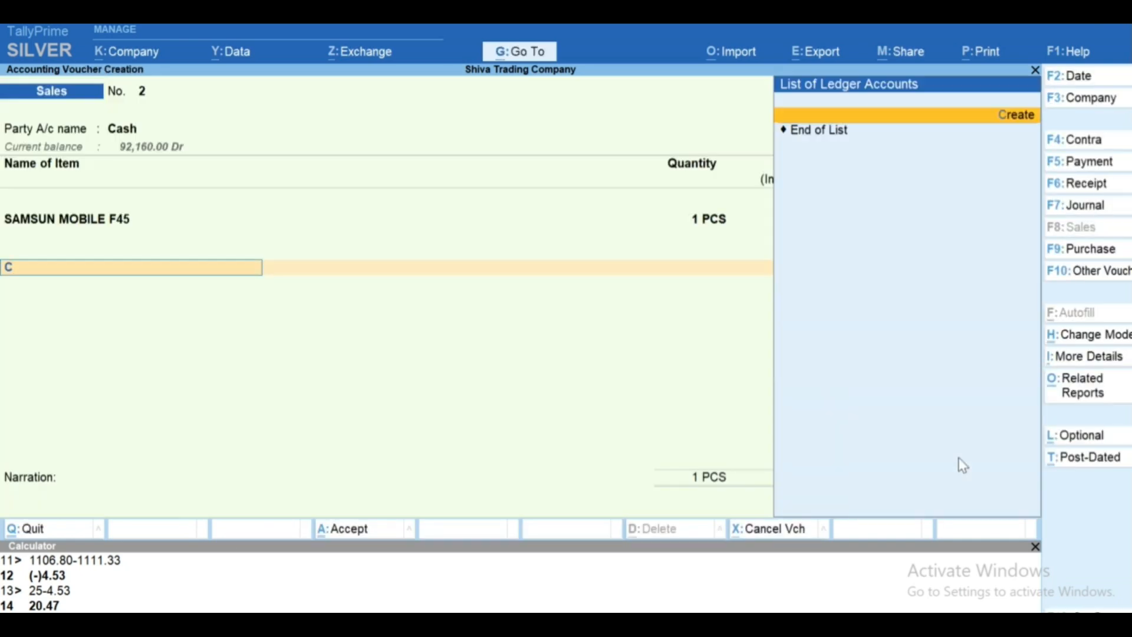
key(BackSpace)
key(Down)
key(Down)
key(Down)
key(BackSpace)
key(BackSpace)
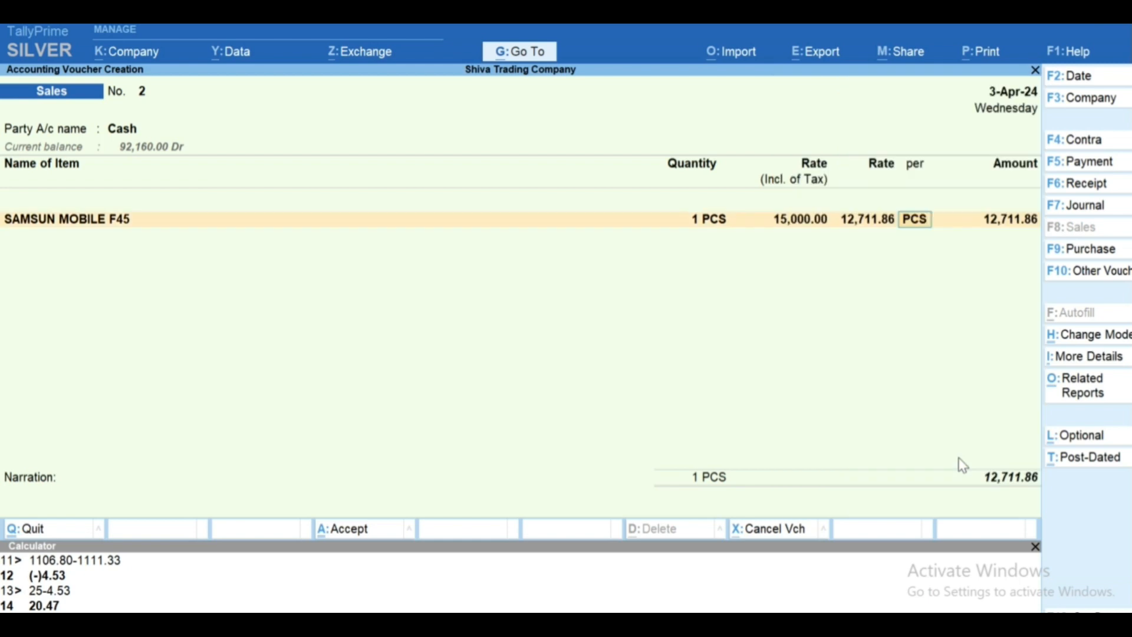
- Accept the SAMSUN MOBILE F45 line again and end the additional ledger list without adding a ledger
key(Return)
key(Return)
key(Return)
key(Return)
key(Return)
key(Return)
key(BackSpace)
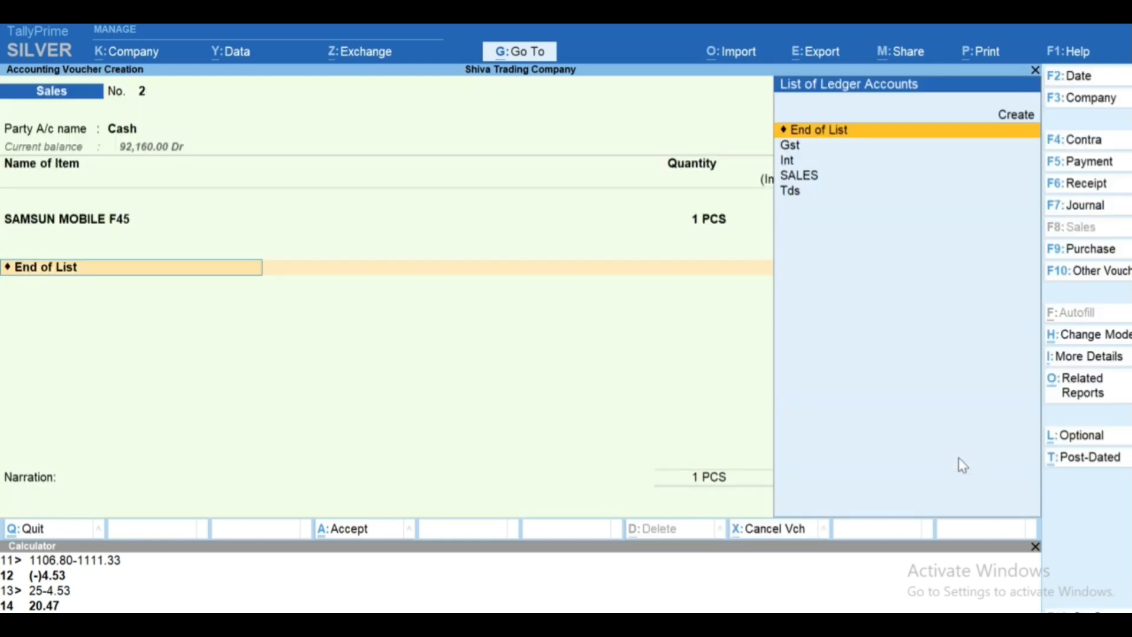
- Return to the SAMSUN MOBILE F45 line and set its tax-inclusive rate to 10,000
key(BackSpace)
key(BackSpace)
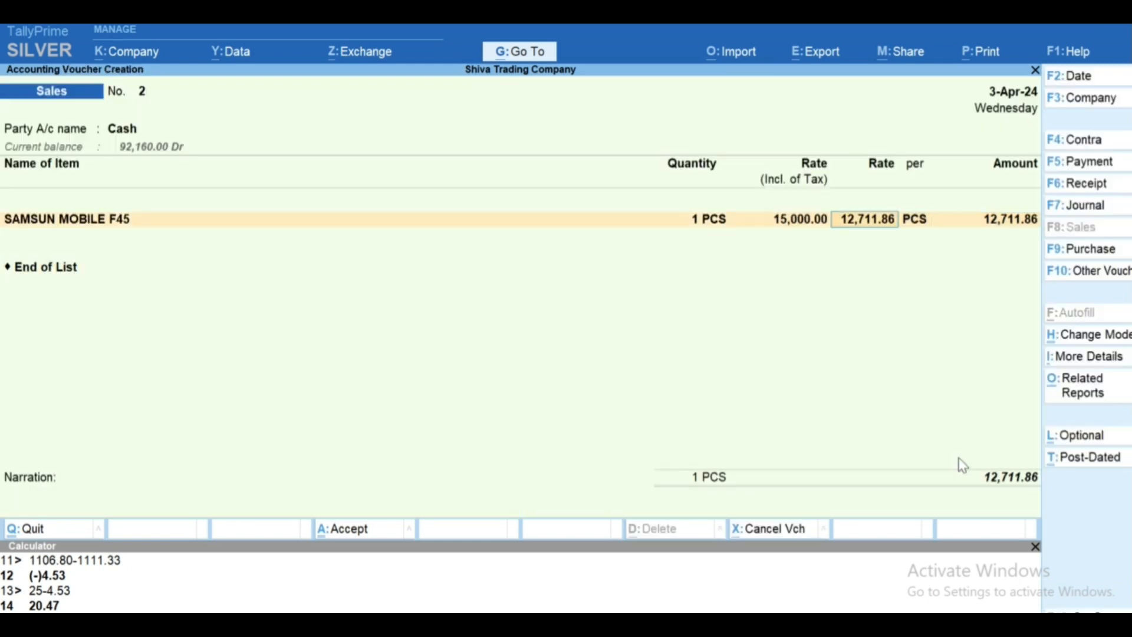
key(BackSpace)
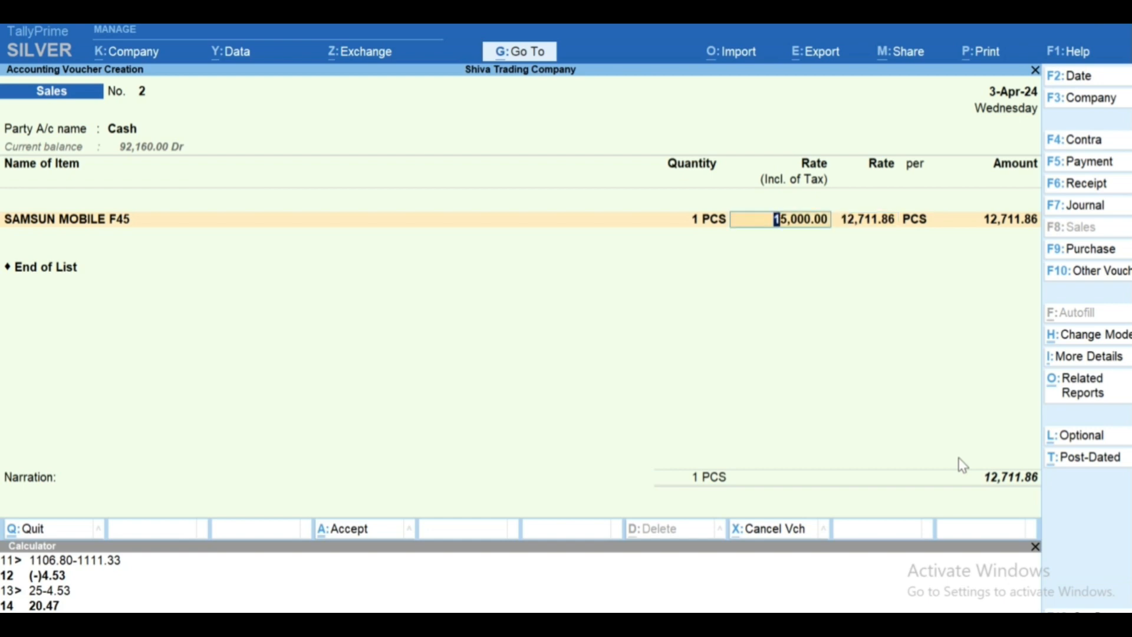
text(10000)
key(Return)
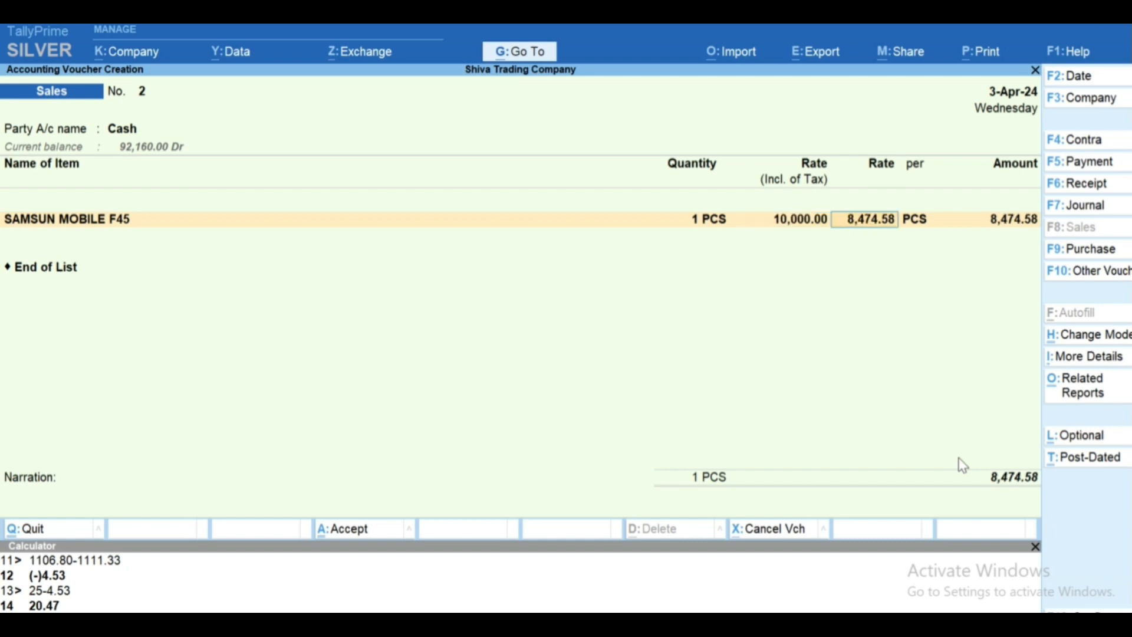
- Accept the remaining fields of the revised mobile line and end the item and ledger lists
key(Return)
key(Return)
key(Return)
key(Return)
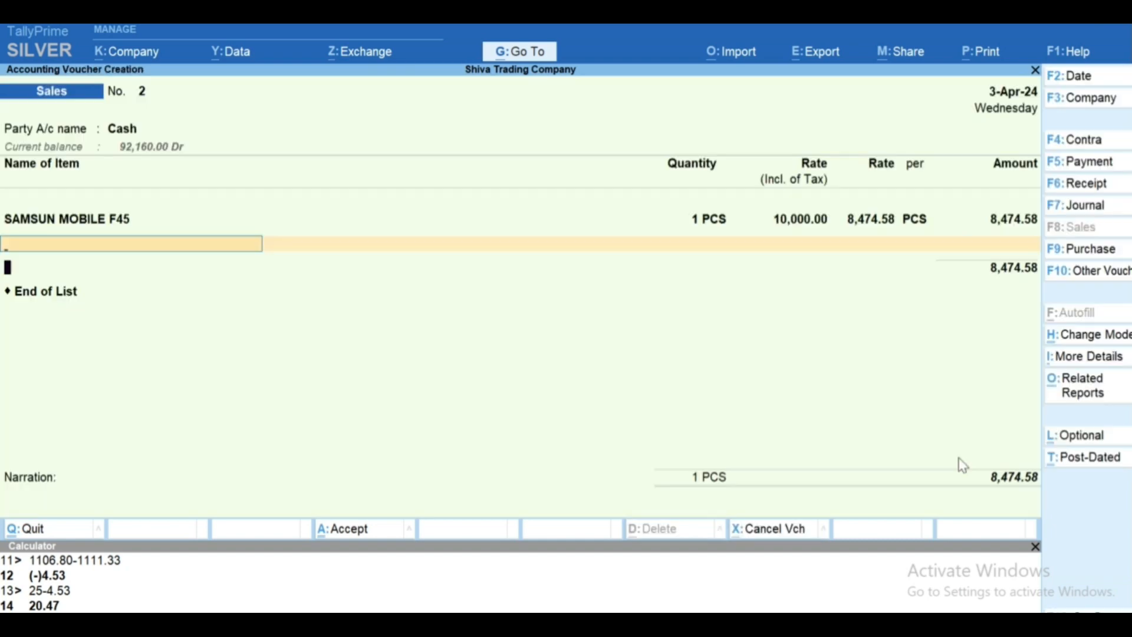
key(Return)
key(Return)
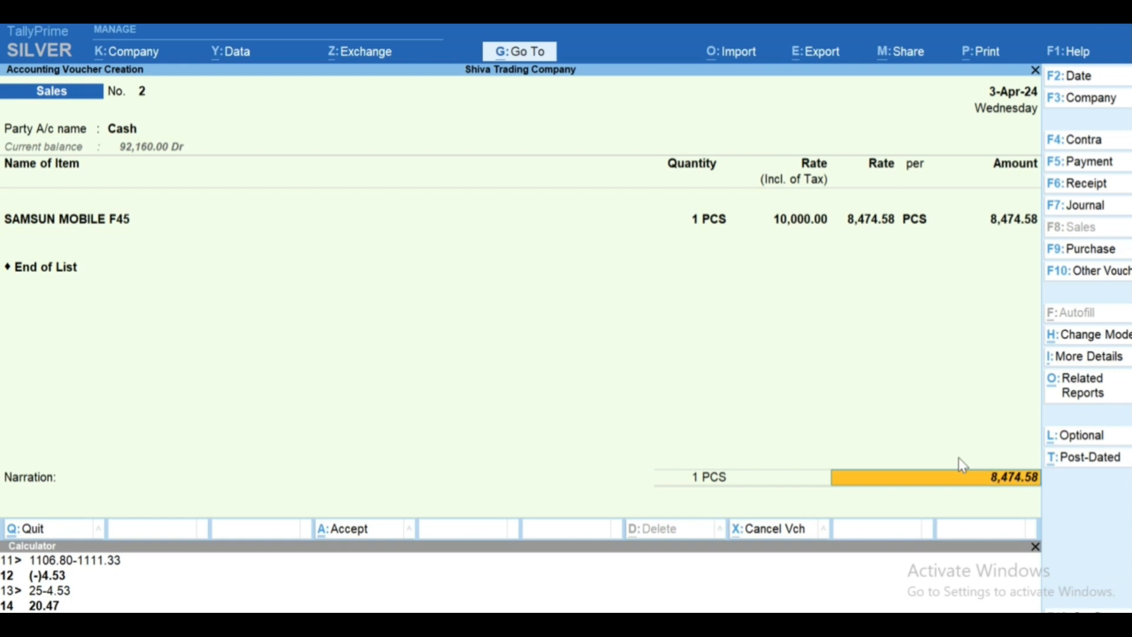